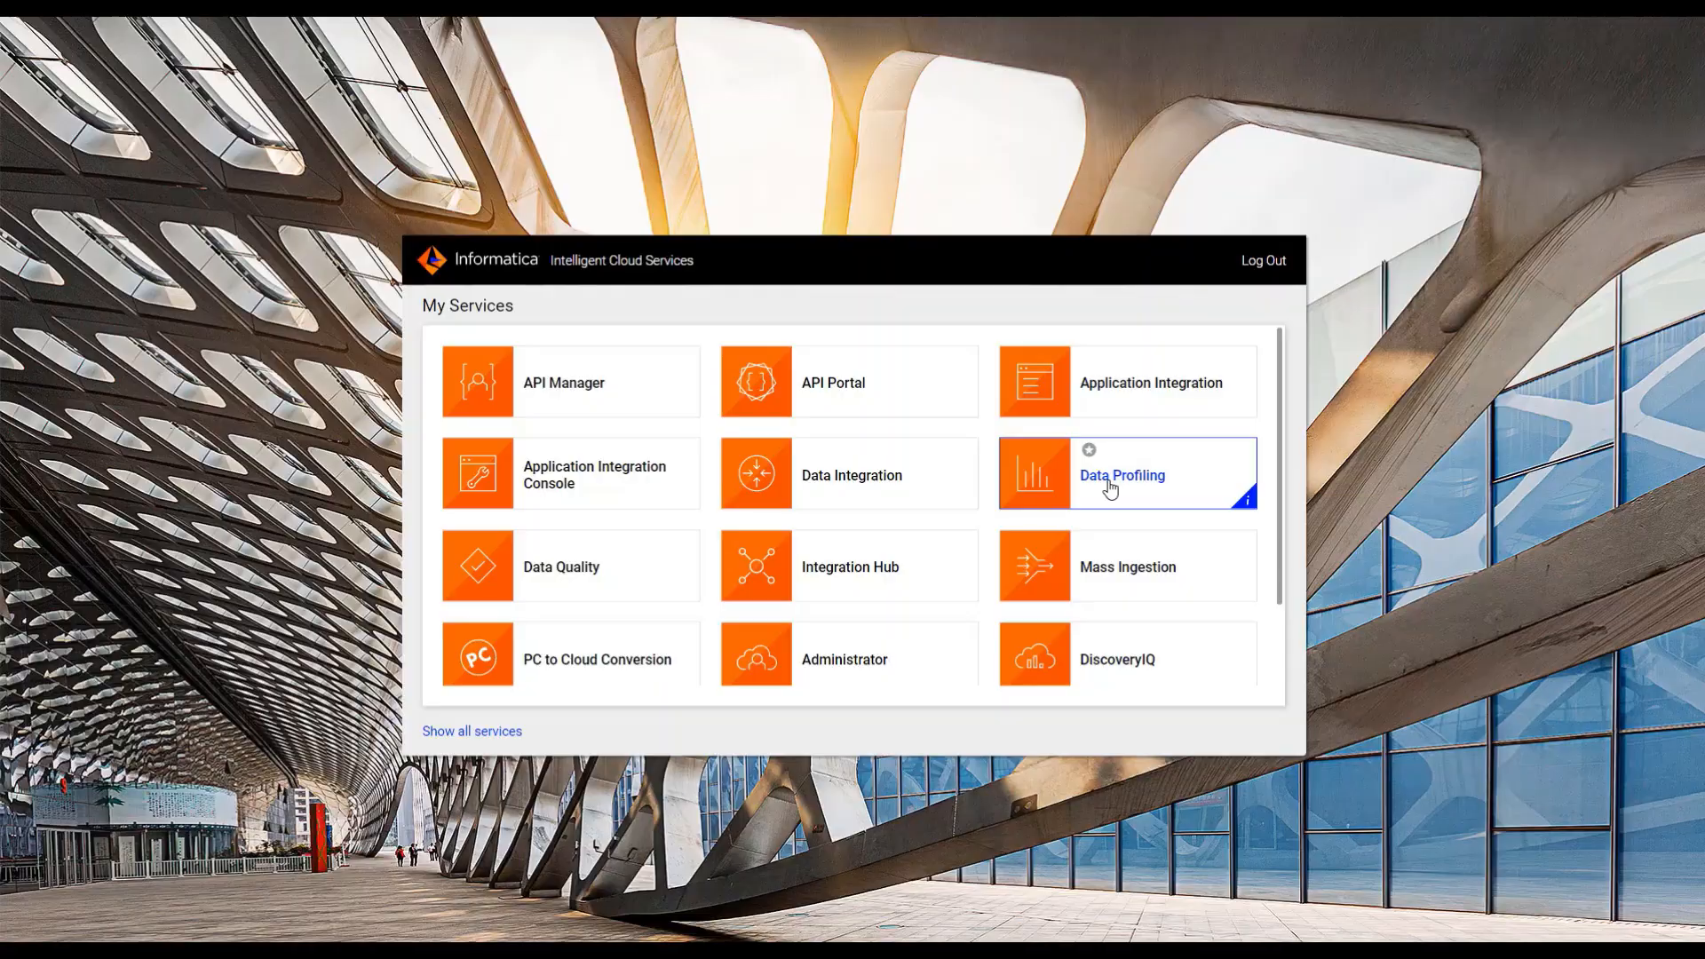
Open the Data Profiling service and create a new data profiling task
left_click(1109, 488)
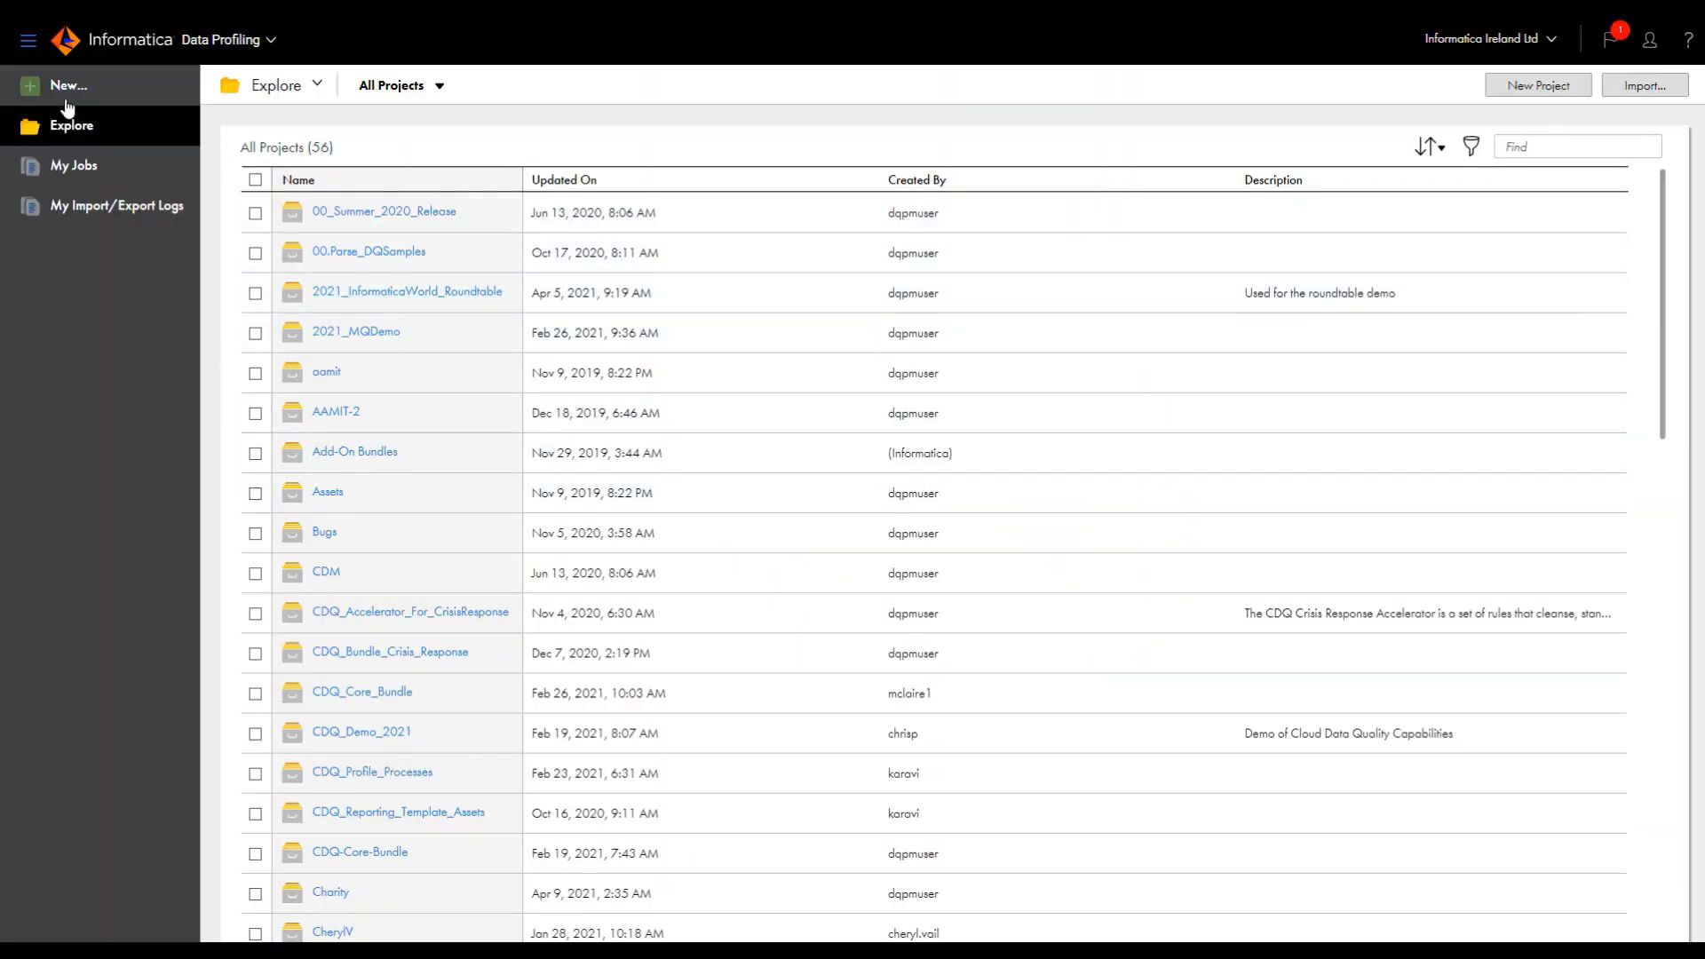
left_click(66, 98)
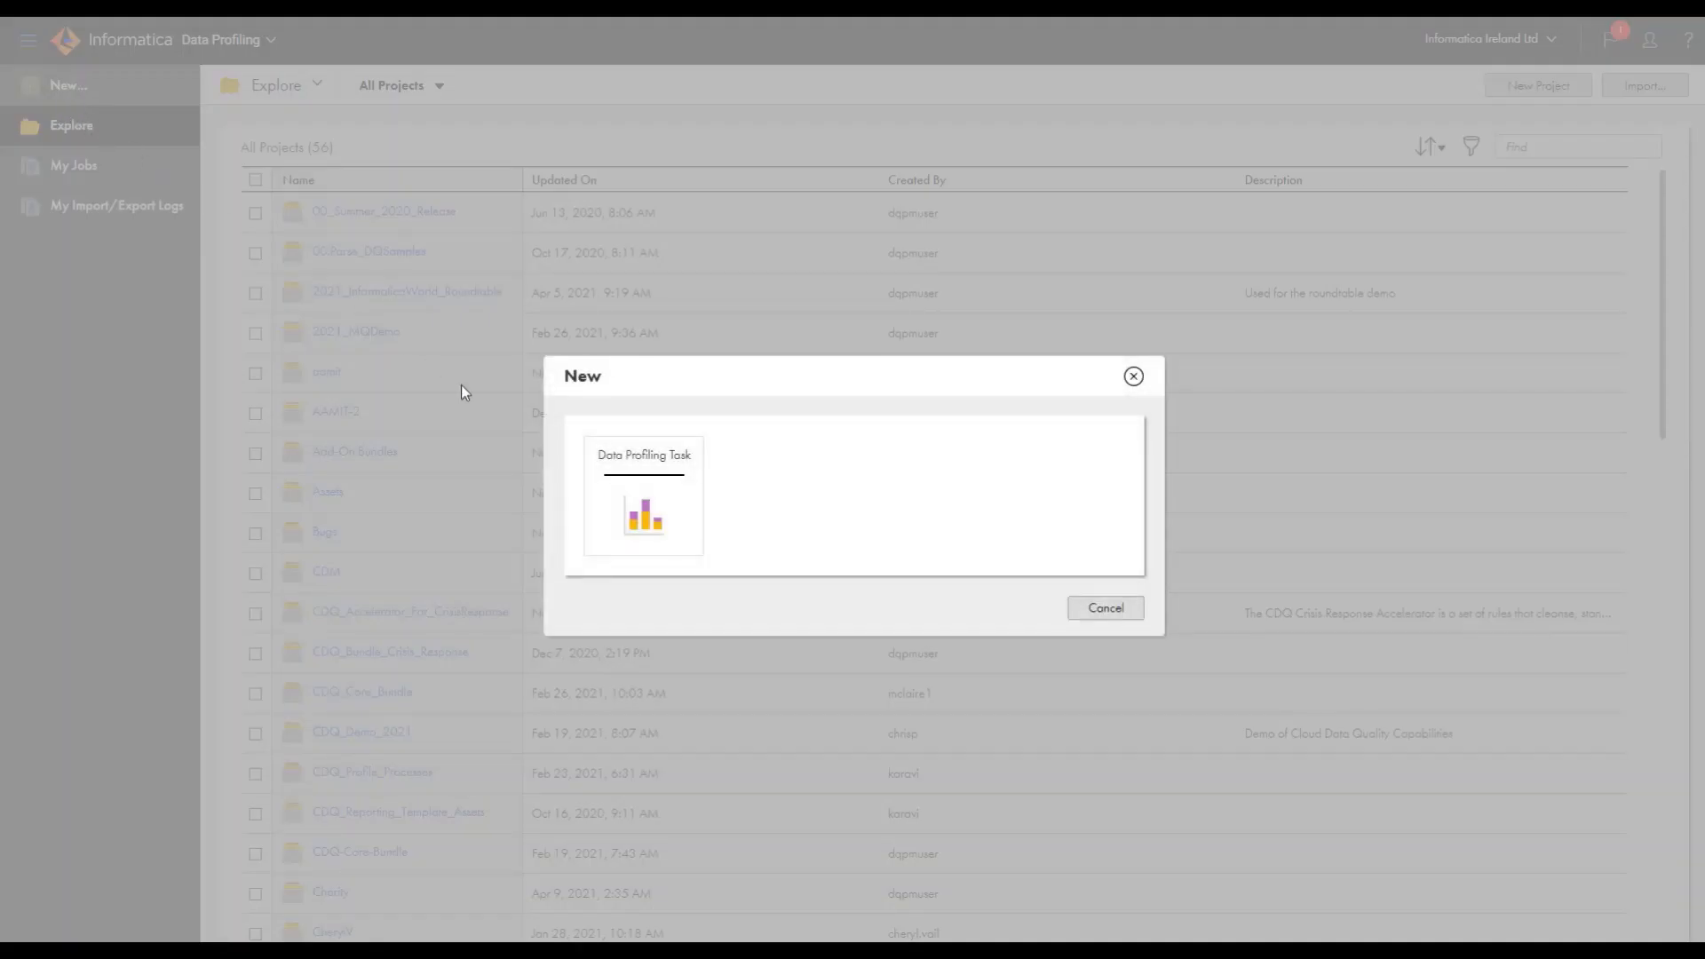
left_click(650, 526)
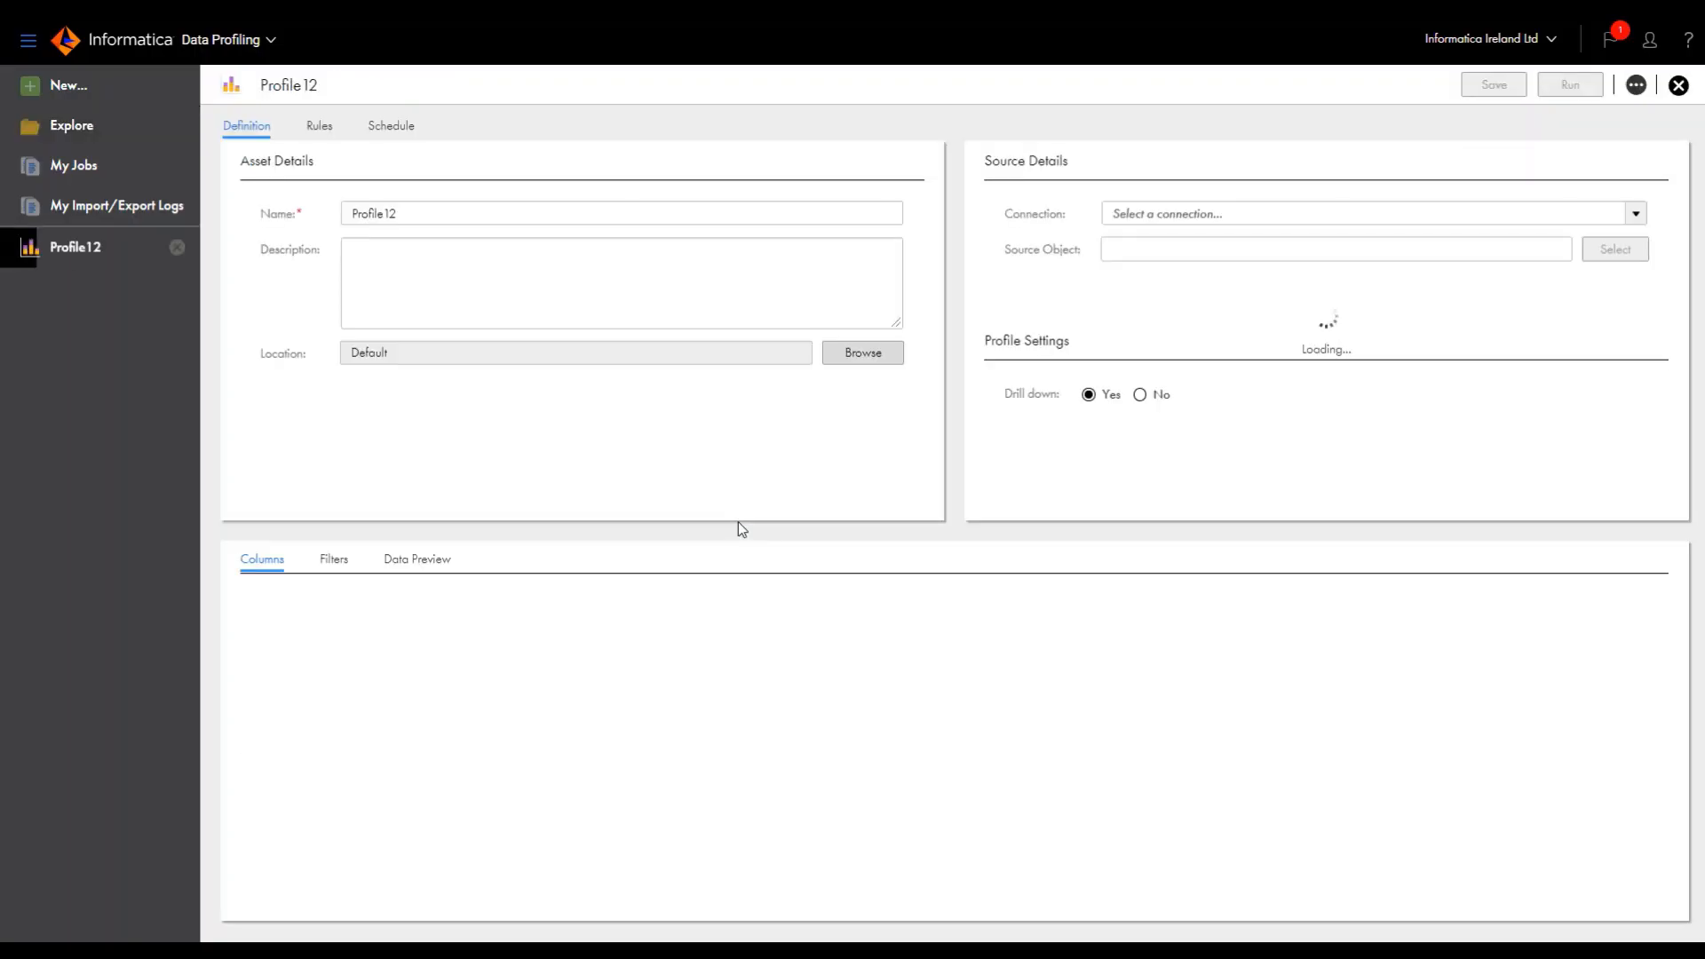
Name the profiling task How_to_profile
left_click(422, 213)
left_click_drag(422, 214, 309, 206)
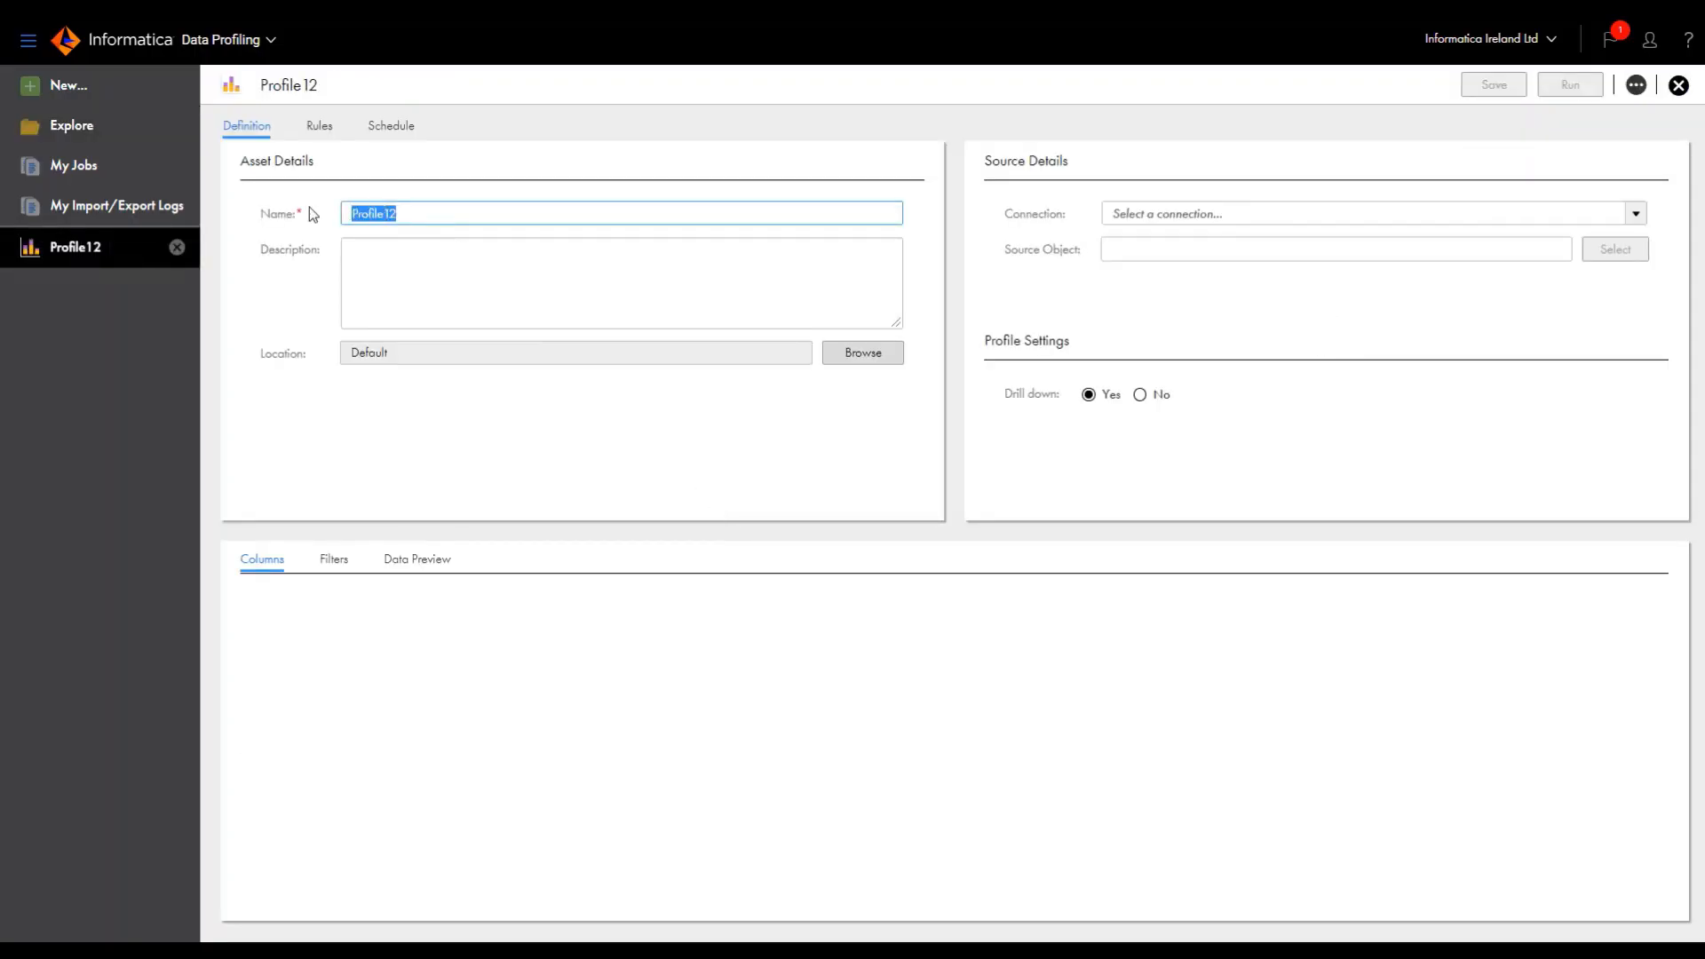
type("How_")
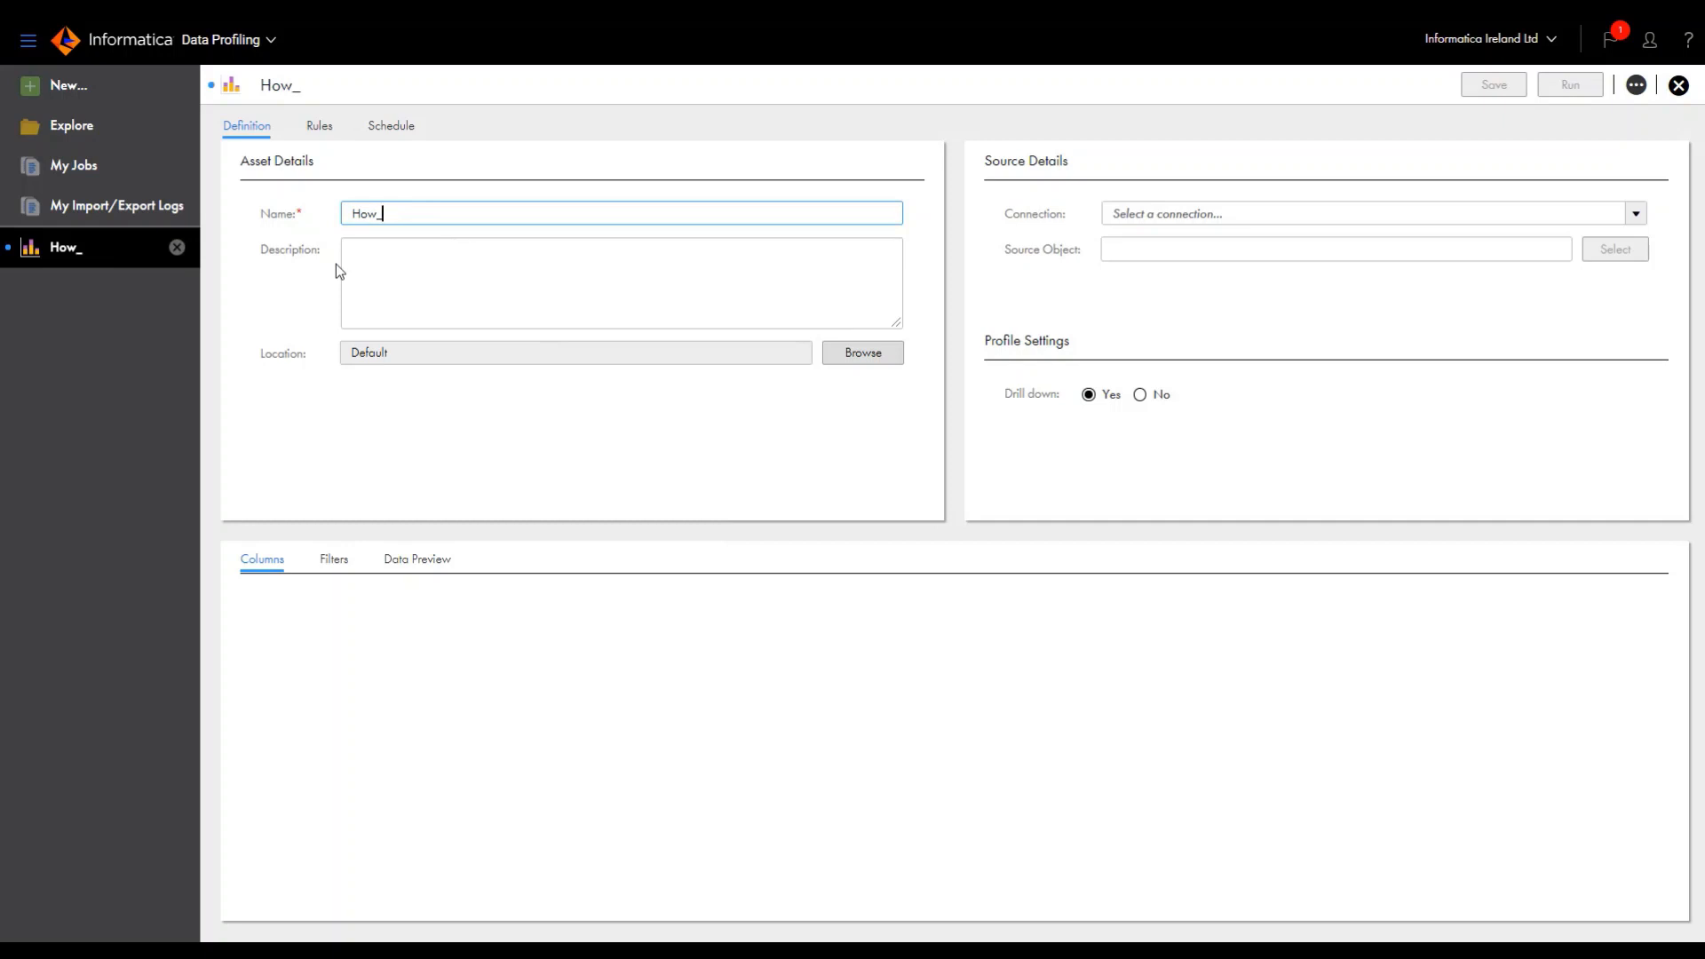
type("to_profile")
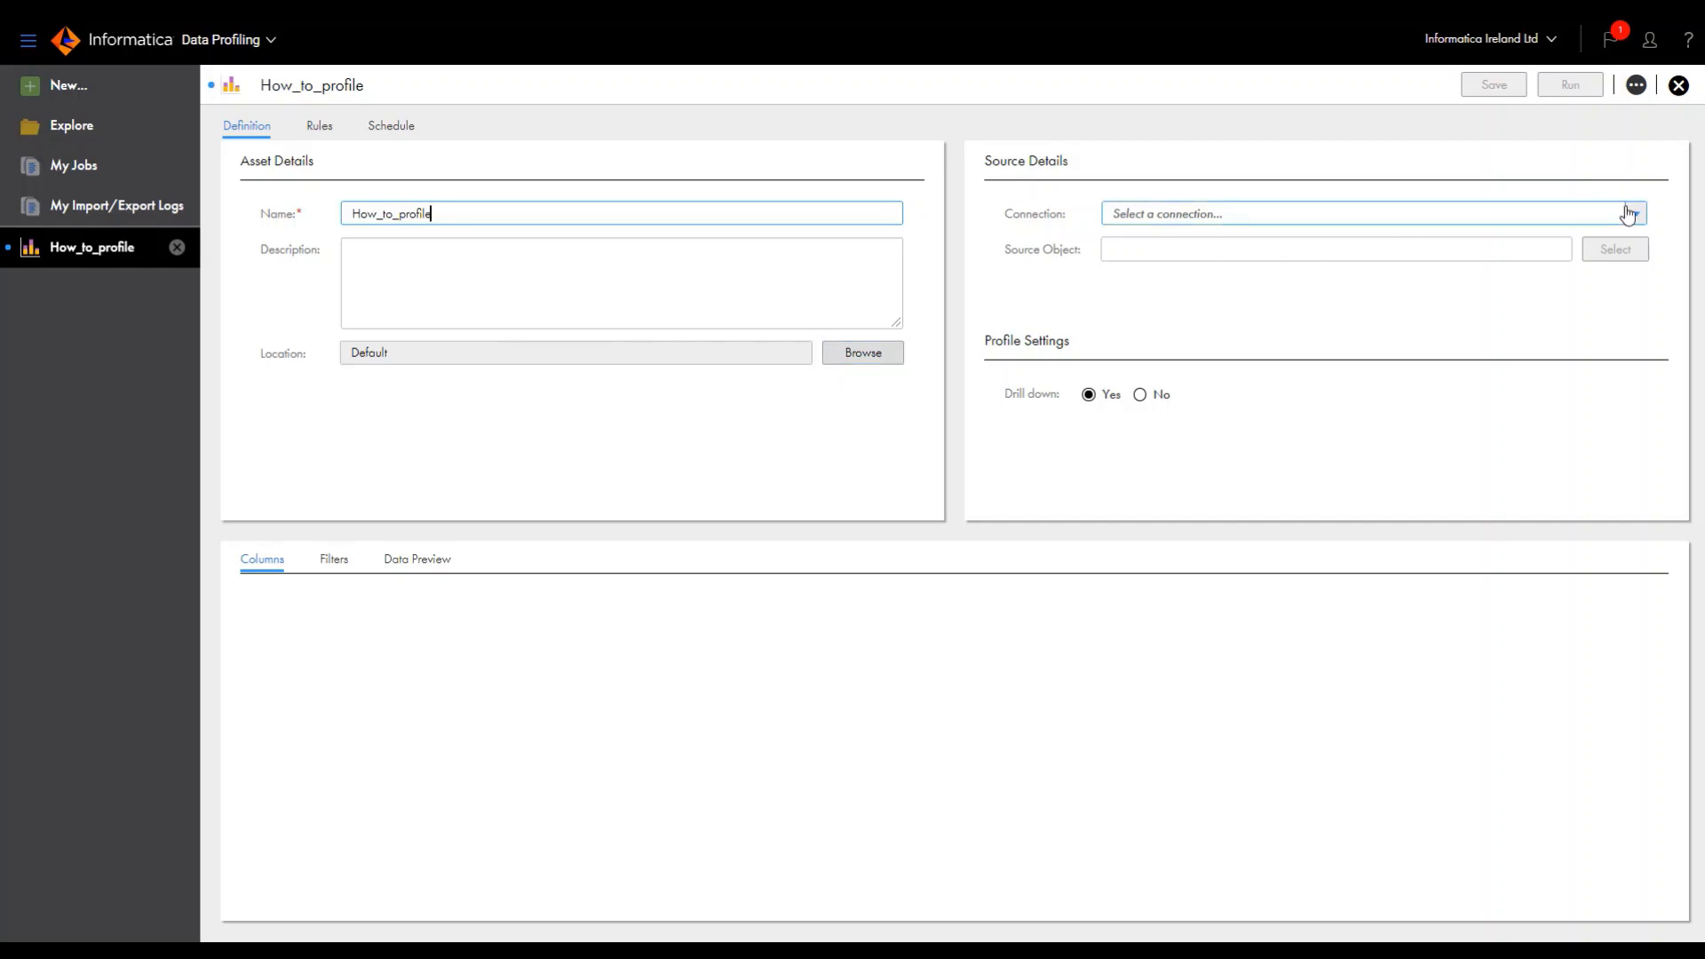
Set the source connection to Oracle_RNS (Oracle), filtering the available connections by rns
left_click(1580, 213)
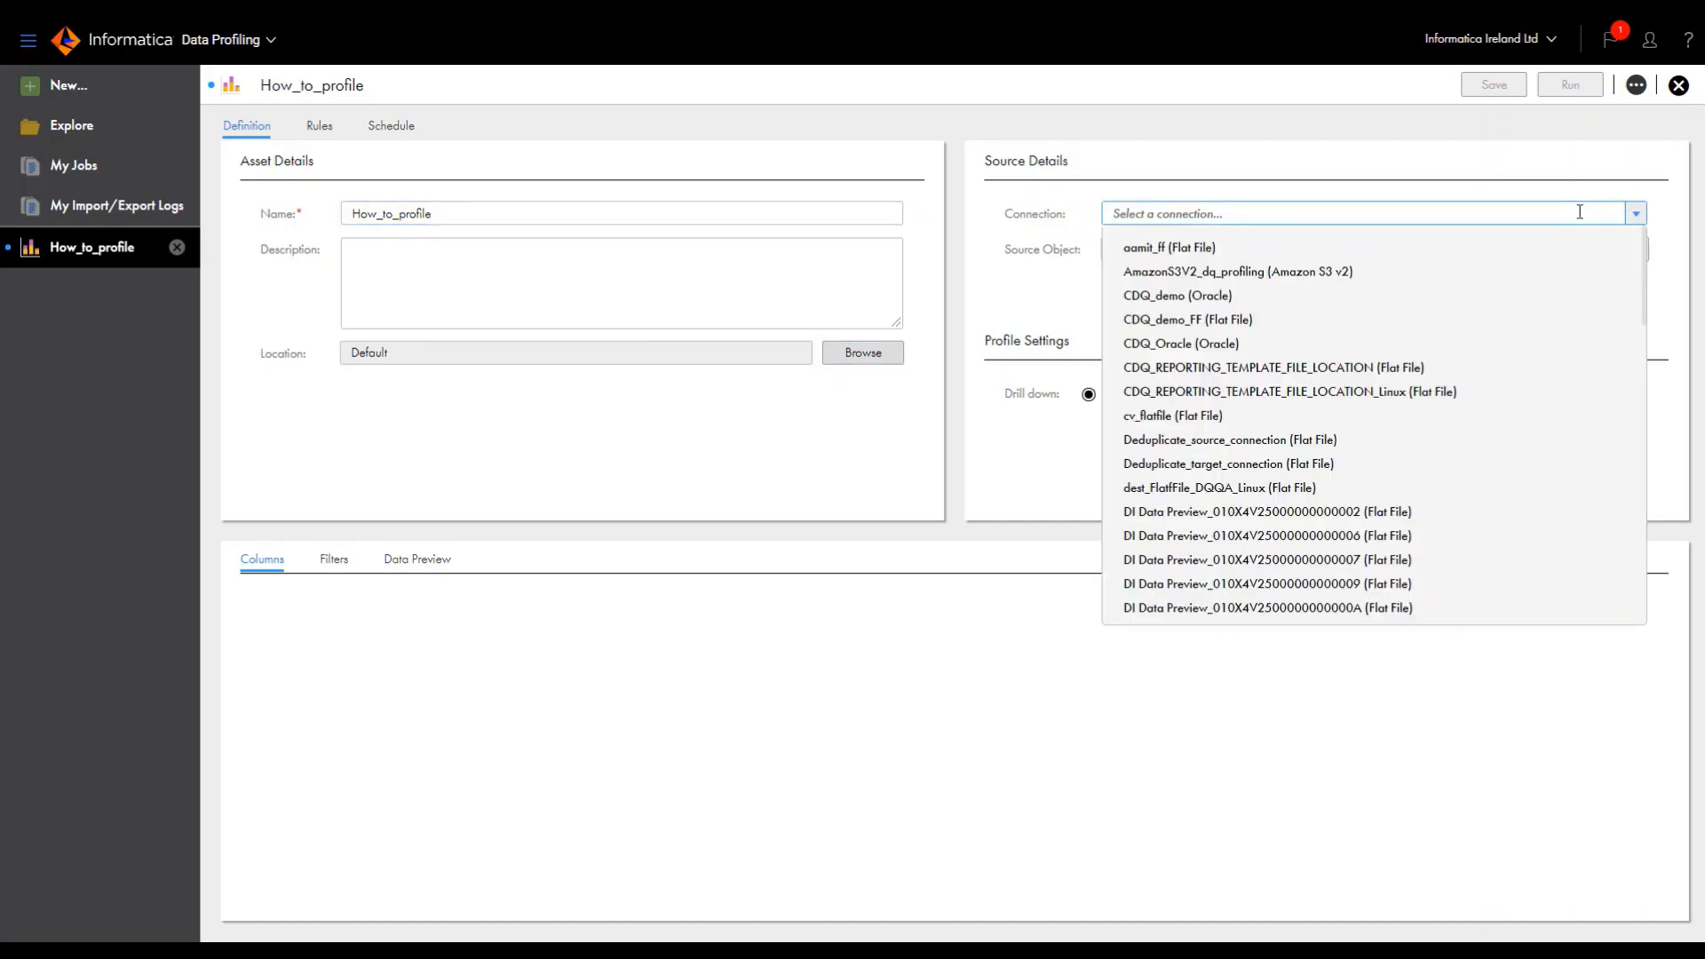
type("rns")
left_click(1218, 250)
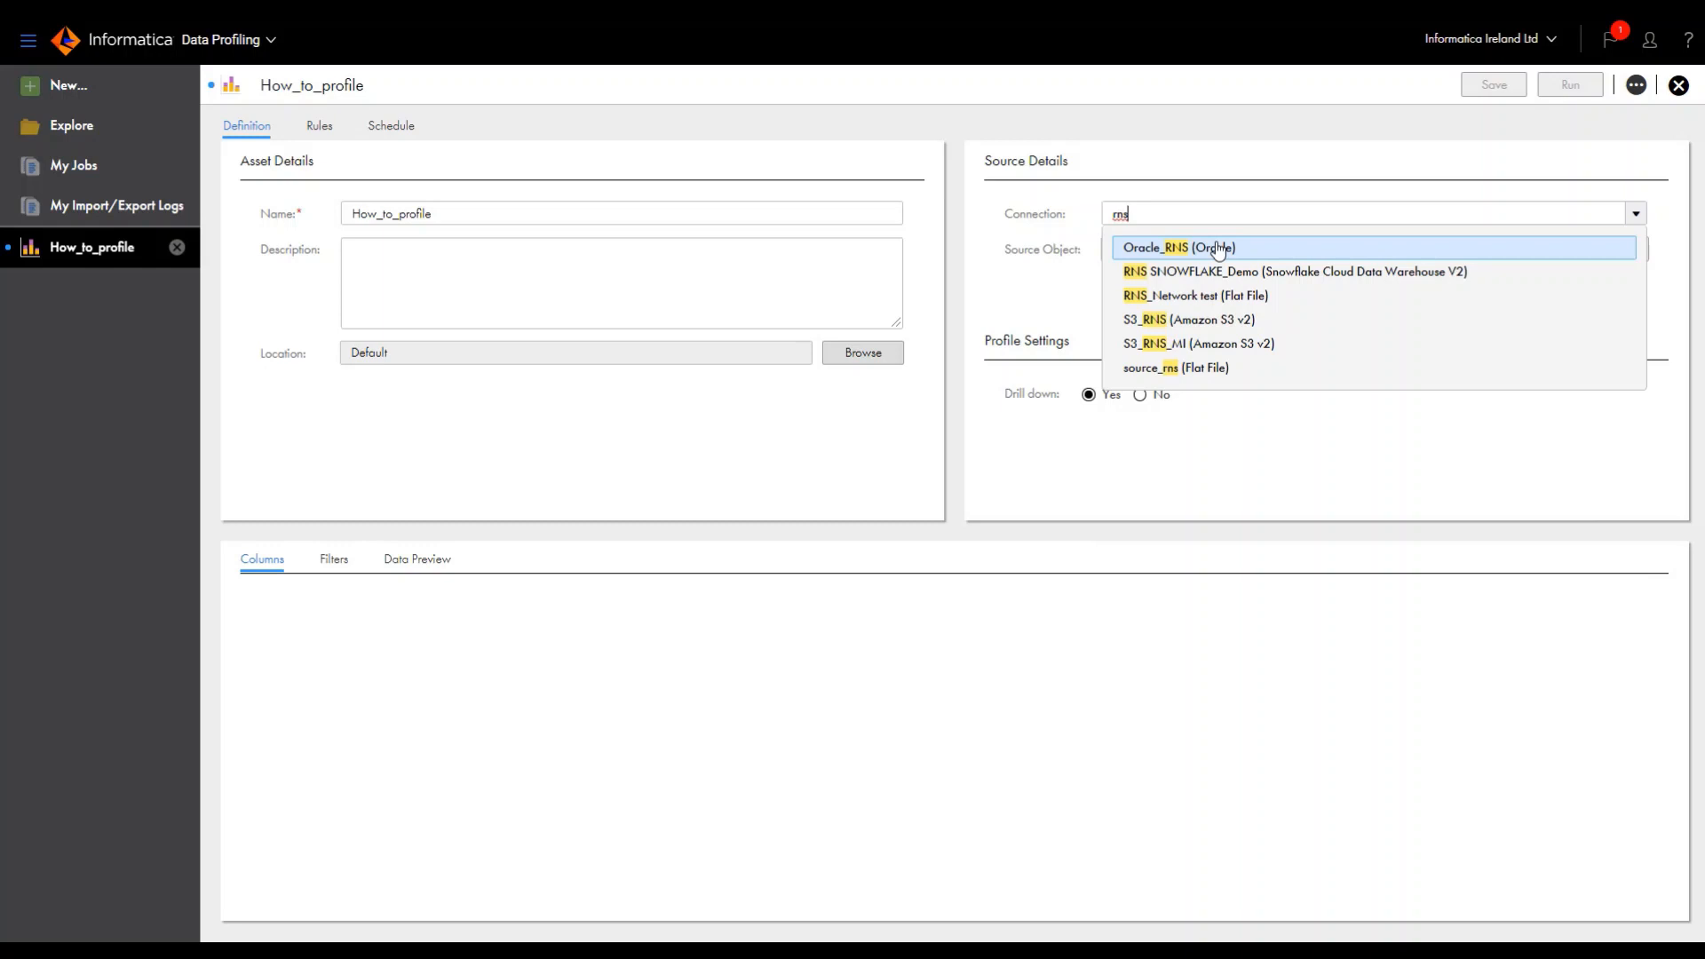
left_click(1218, 248)
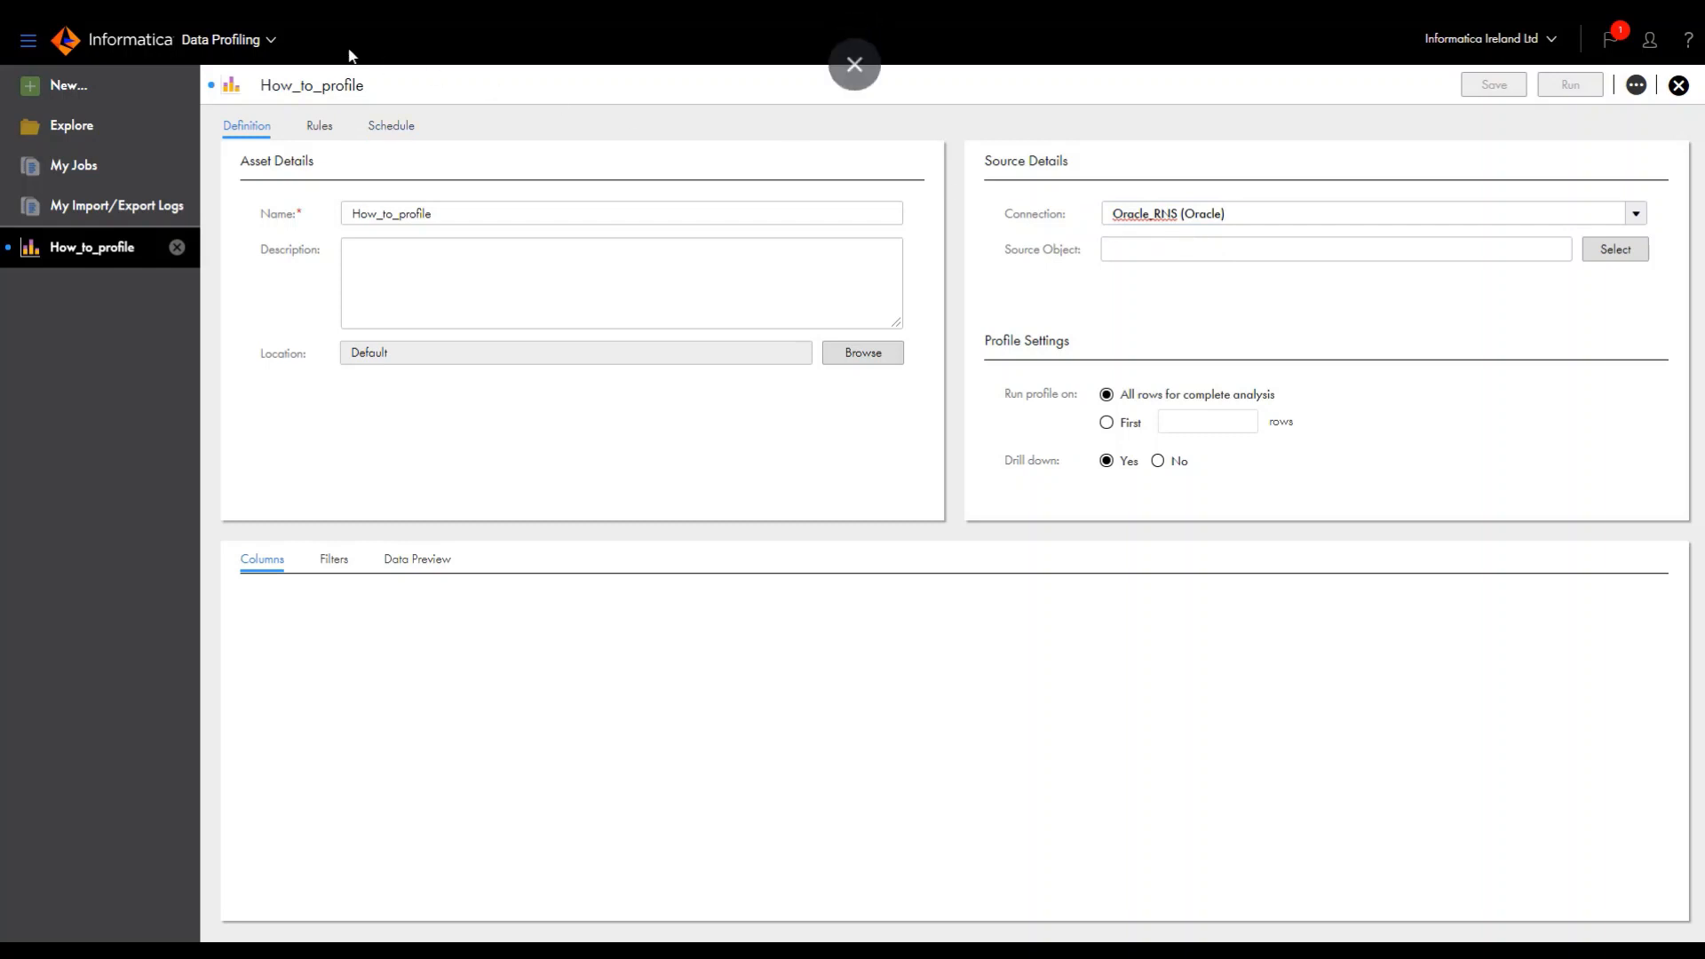
Choose ORA_CUSTOMER_RAW as the profile's source object
left_click(1614, 250)
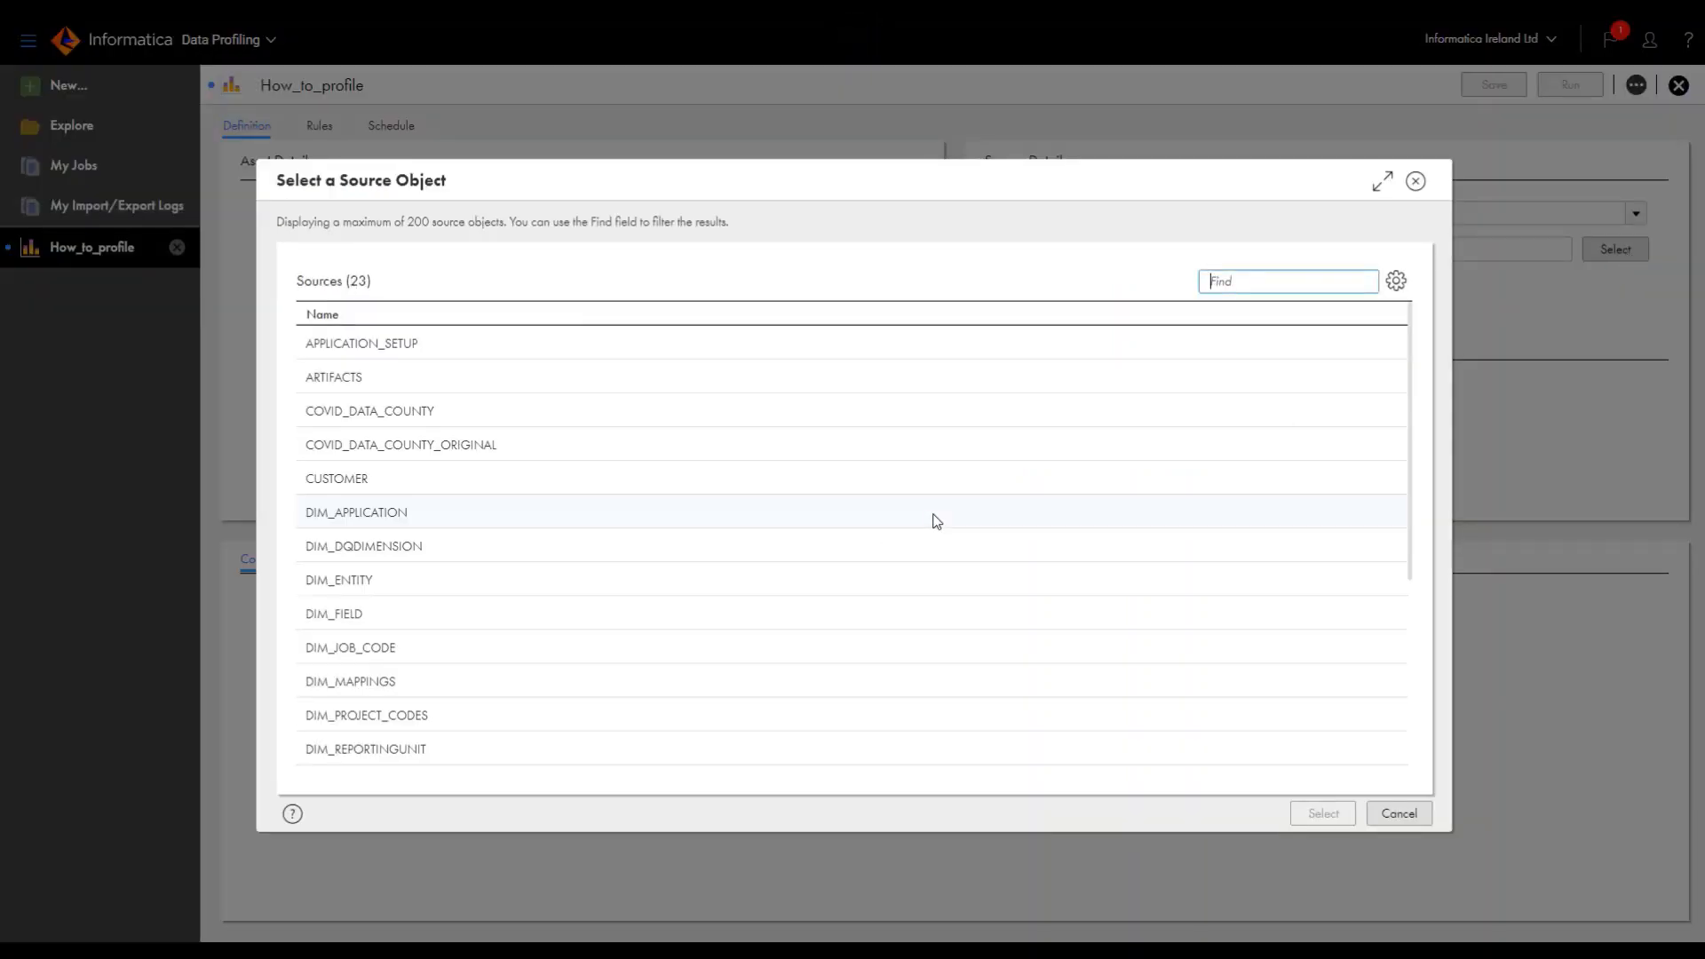
scroll(1086, 506, "down", 5)
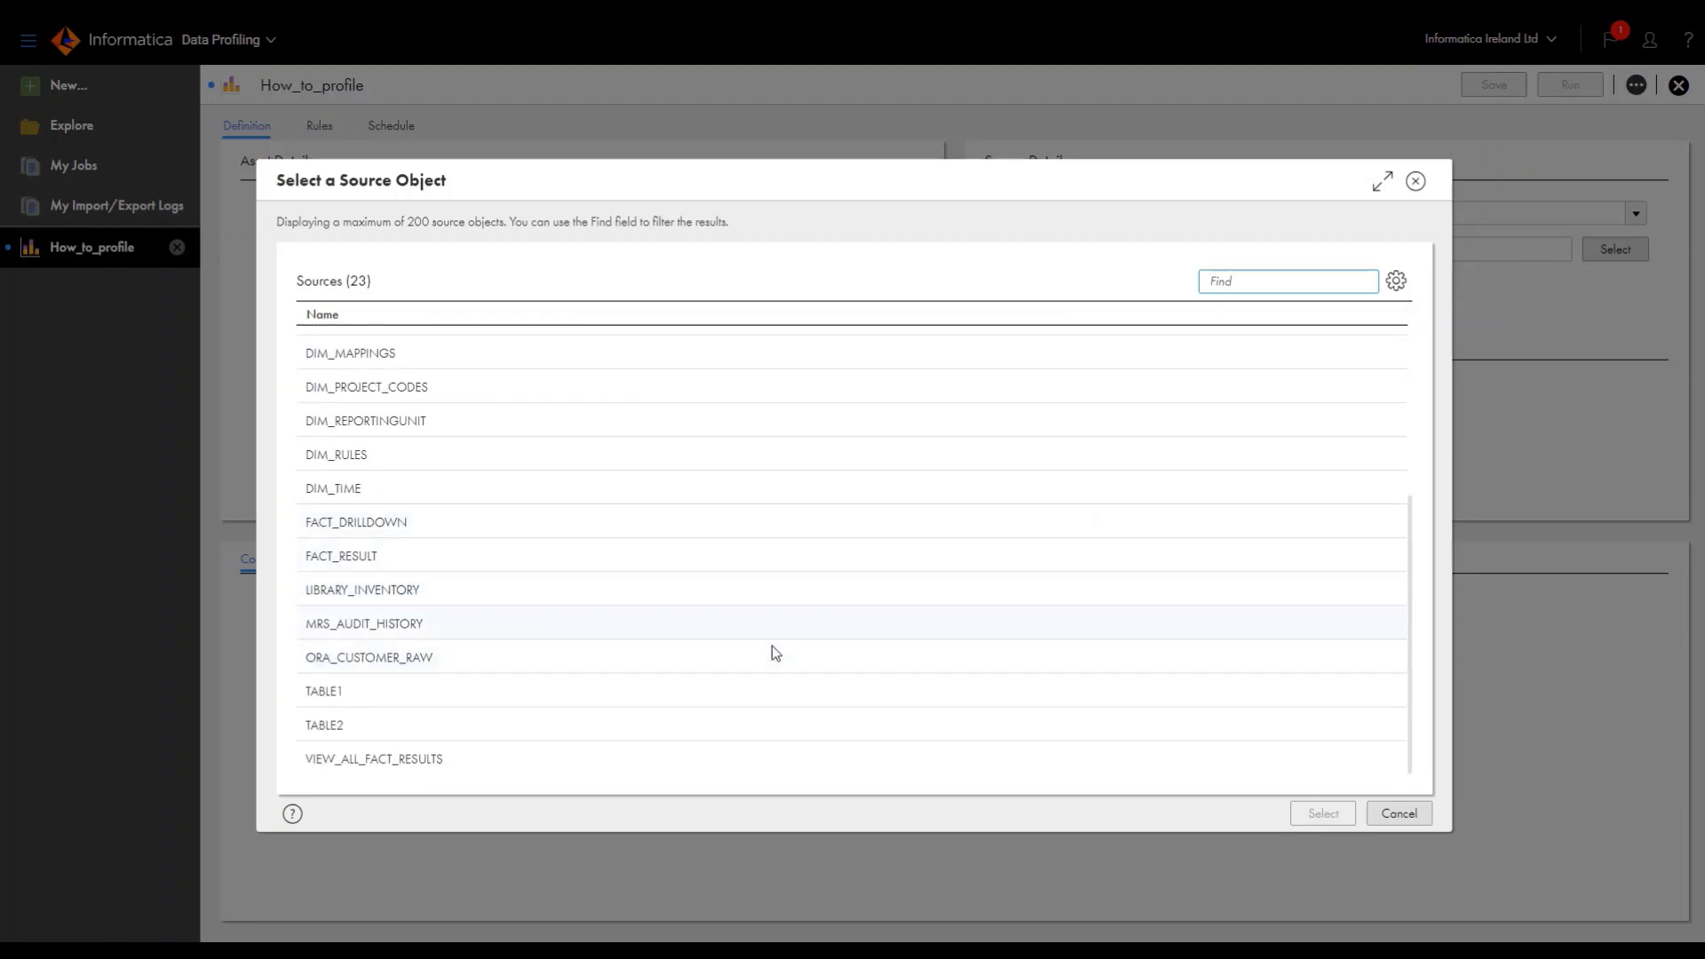
left_click(404, 658)
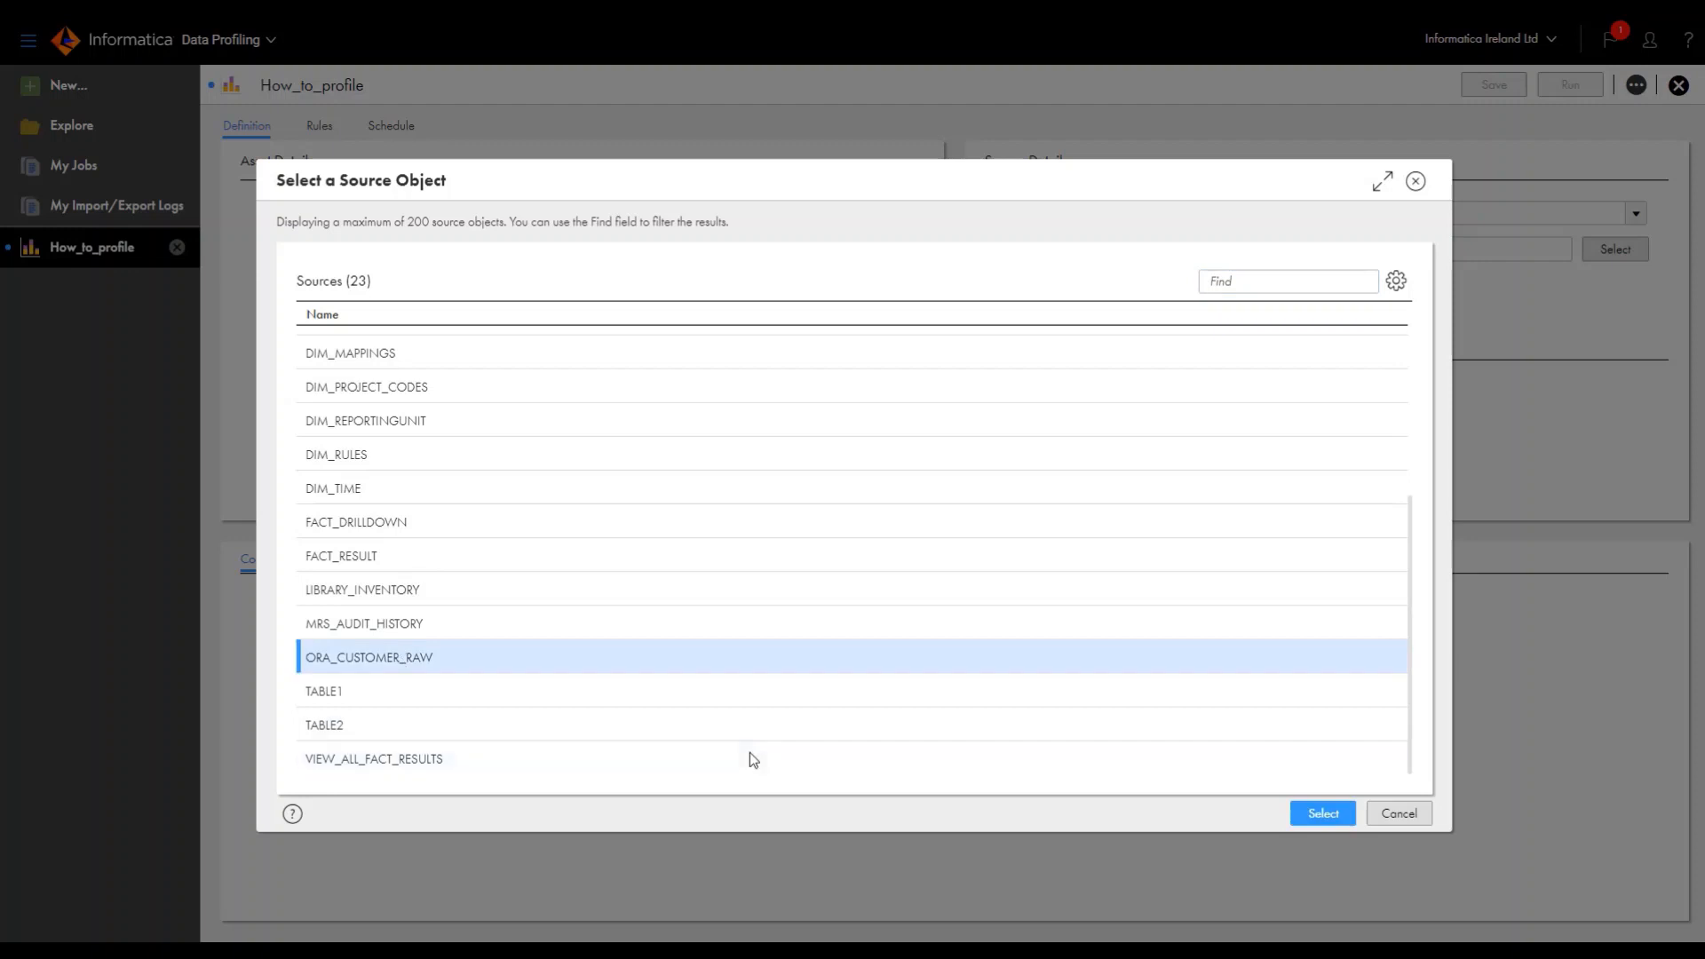
left_click(1317, 817)
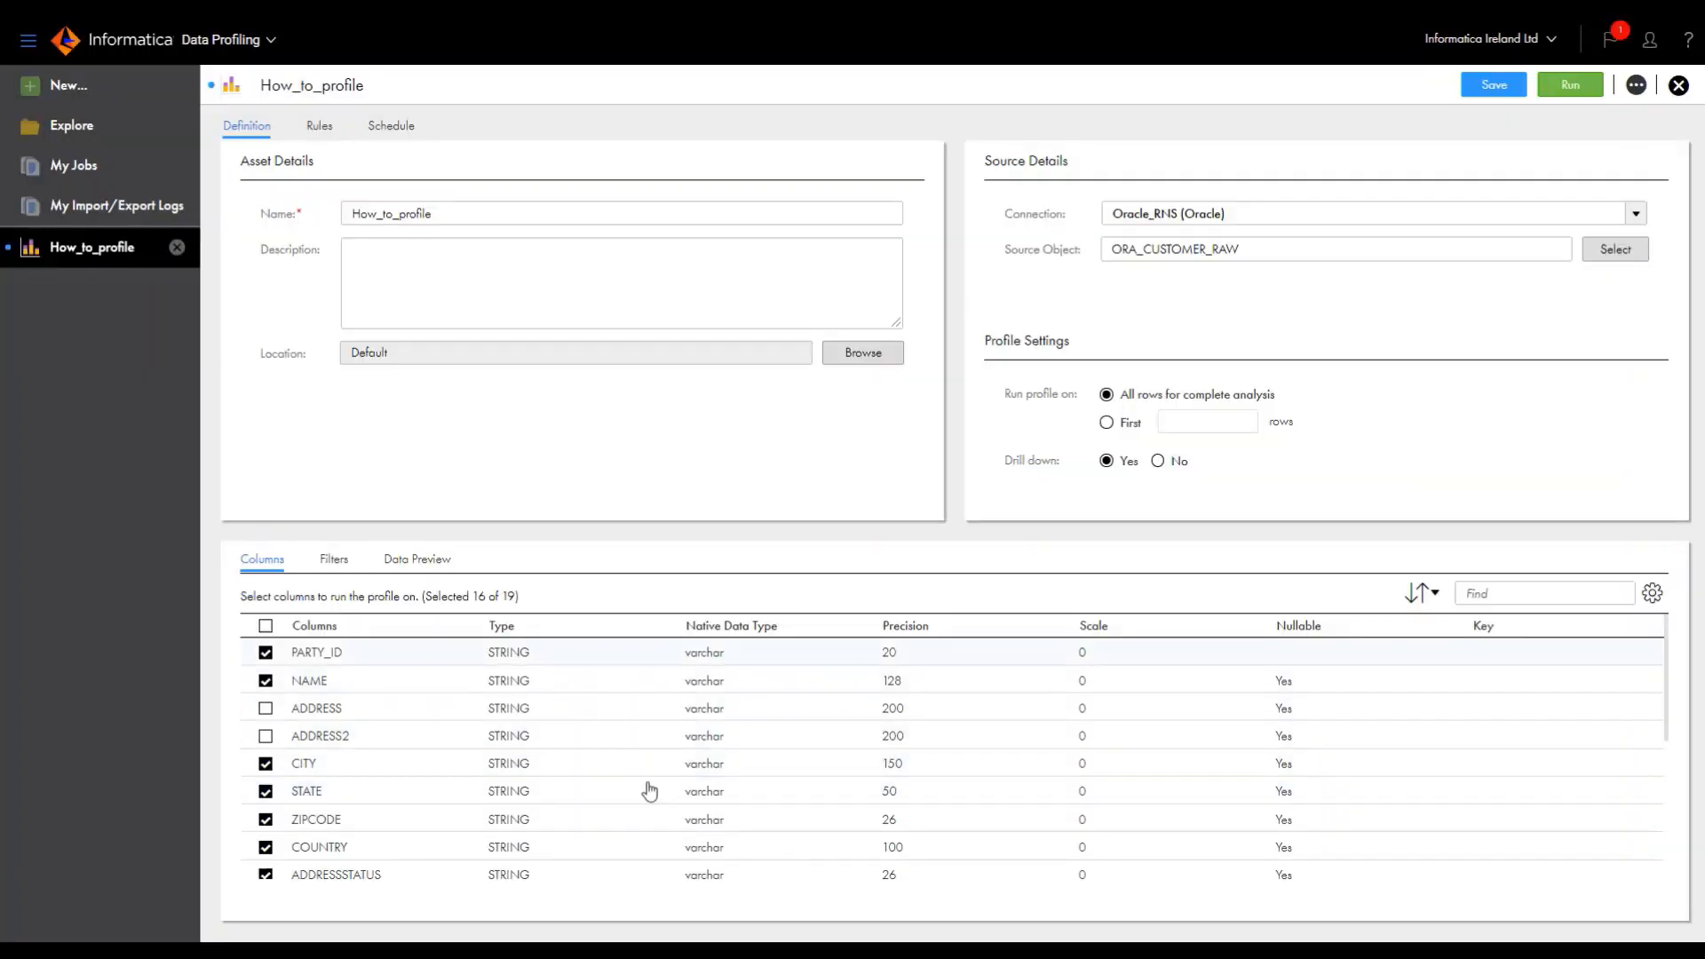
Include all source columns in the profile run
scroll(274, 776, "down", 5)
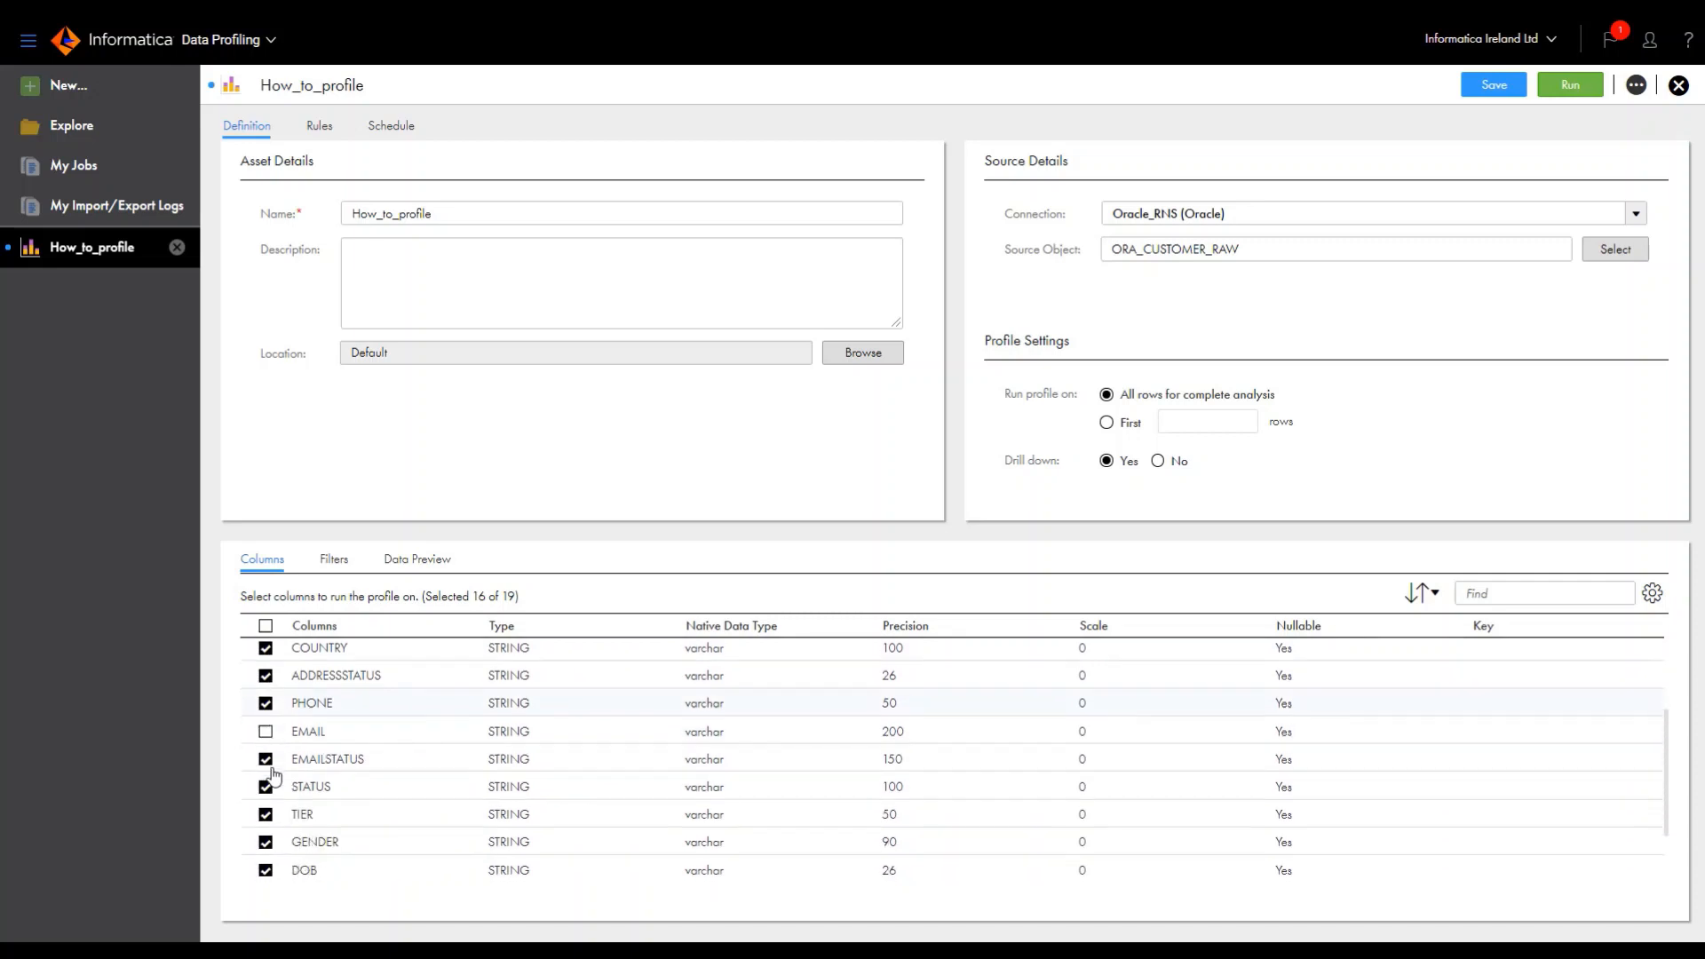
scroll(280, 813, "up", 5)
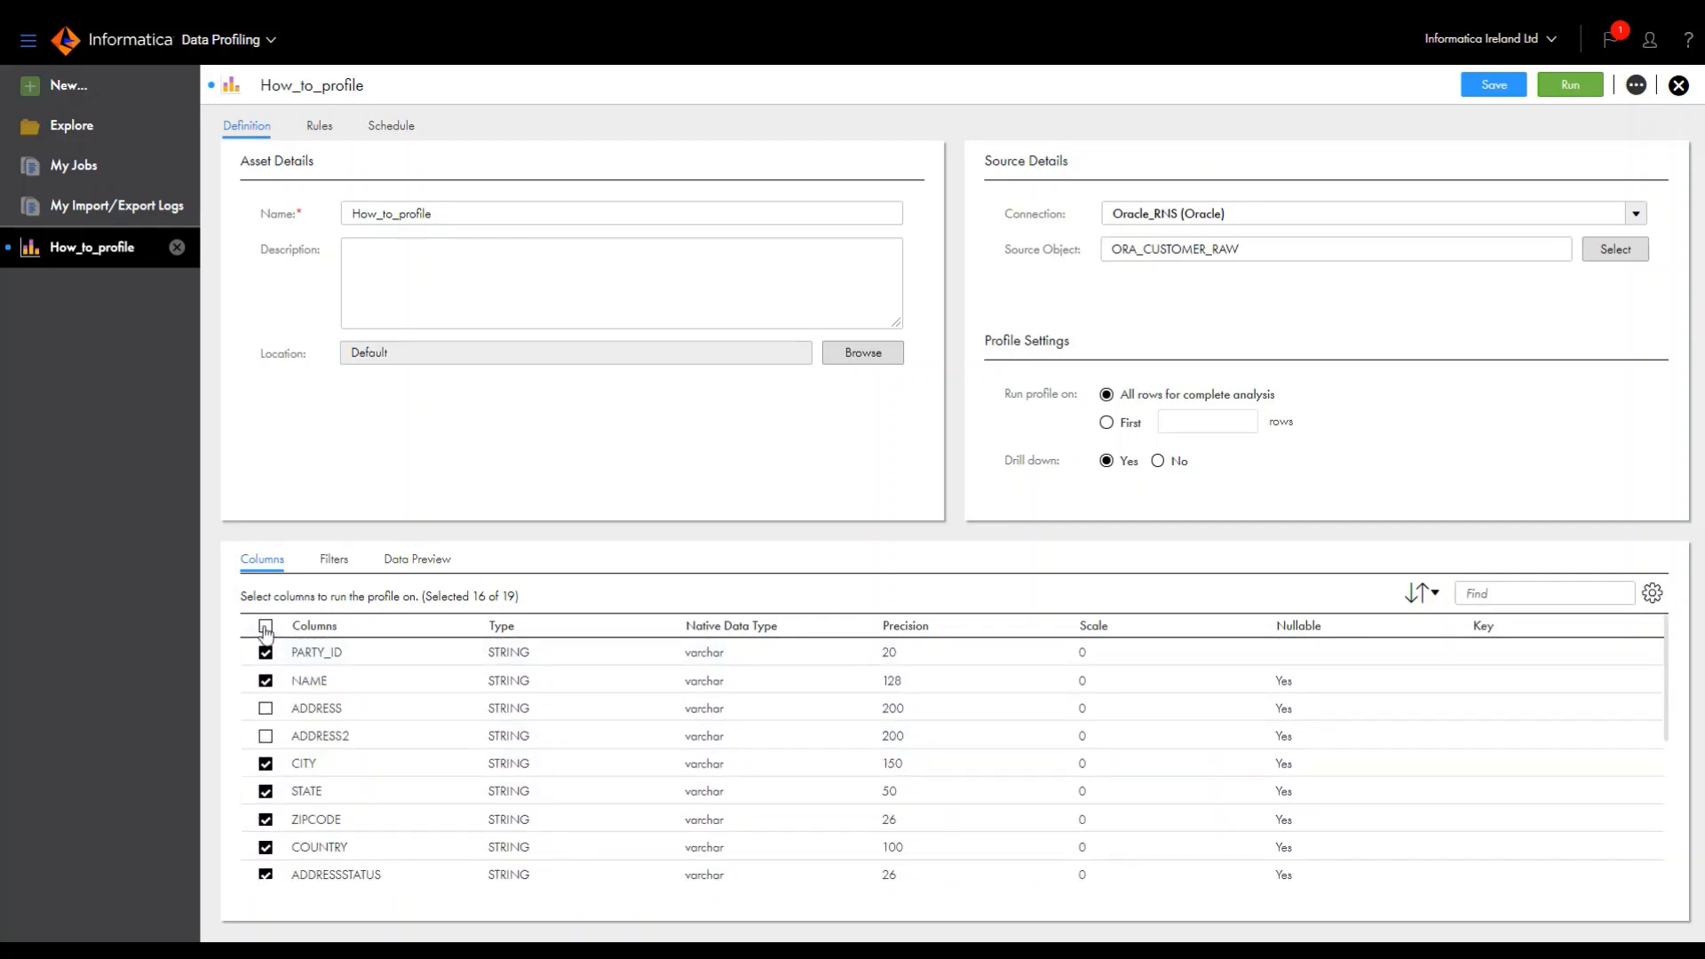
left_click(266, 627)
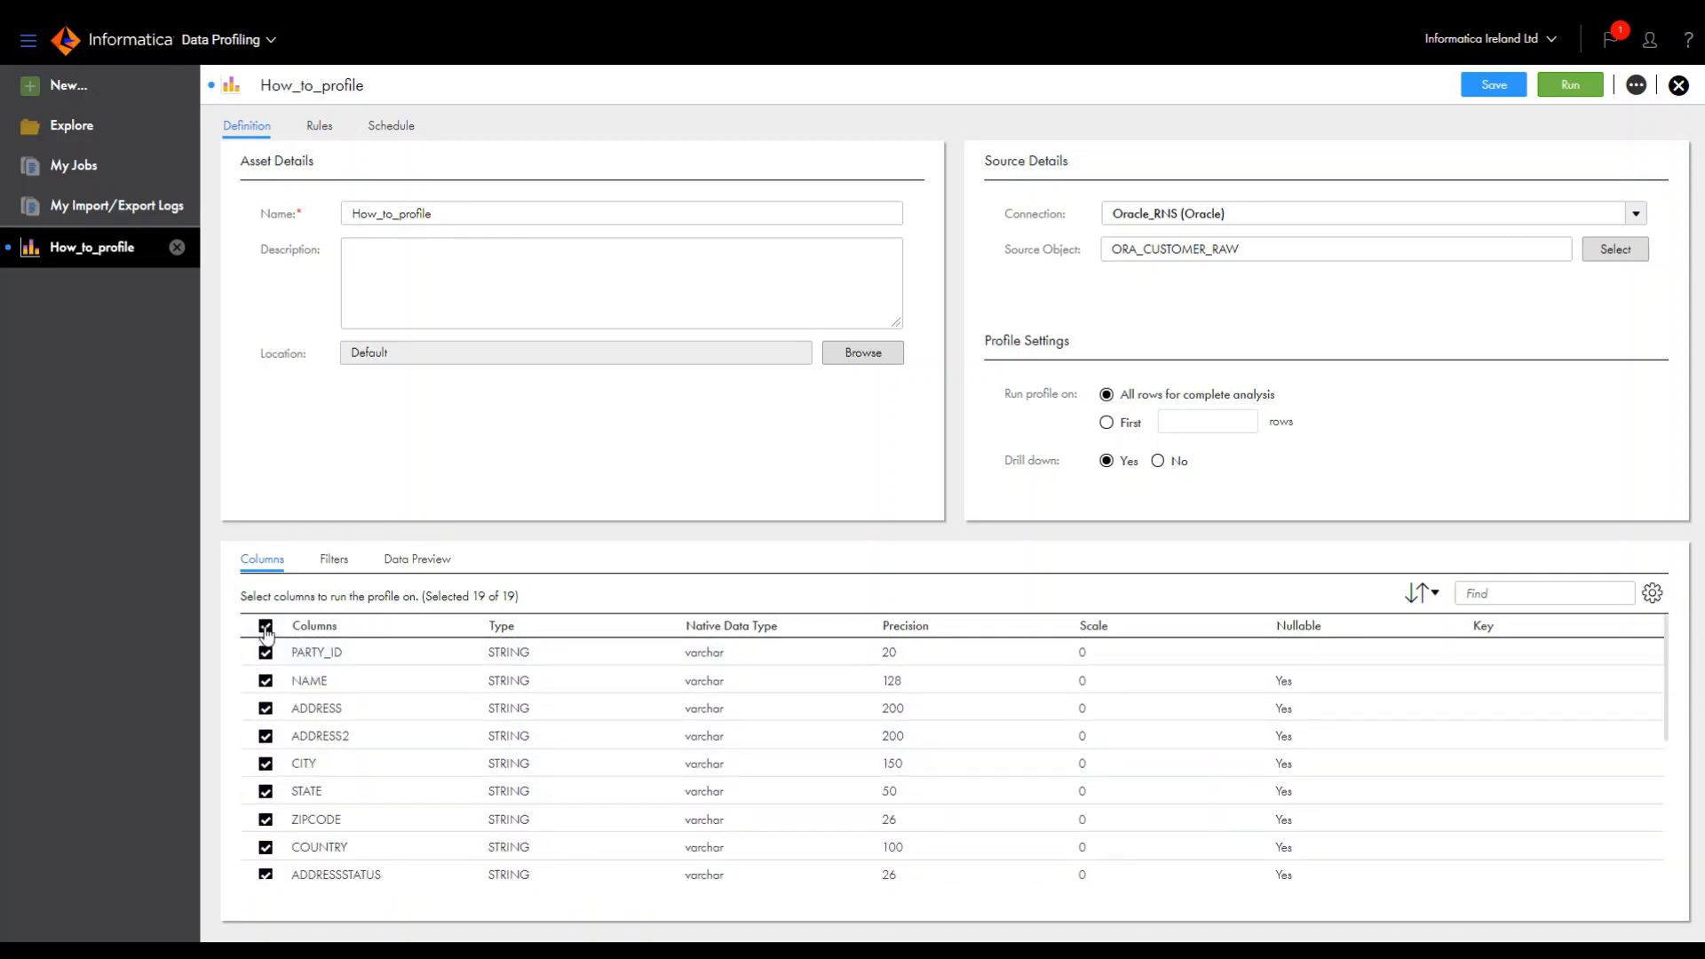
left_click(335, 561)
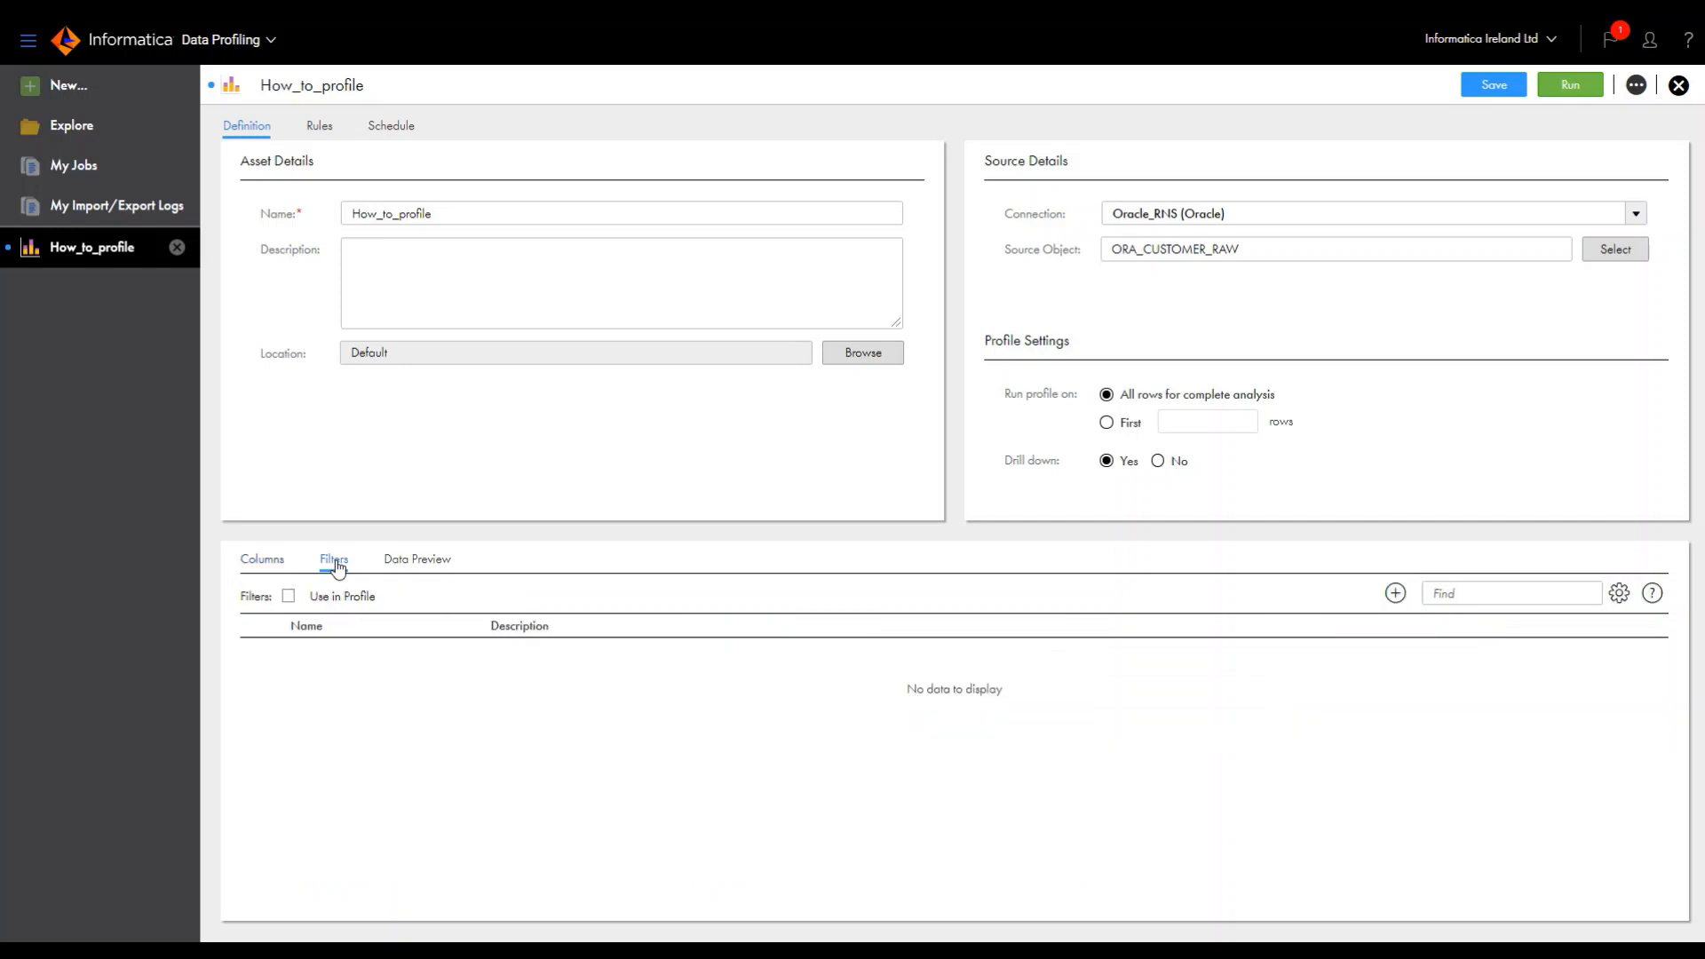
left_click(1395, 594)
left_click(444, 264)
type("de")
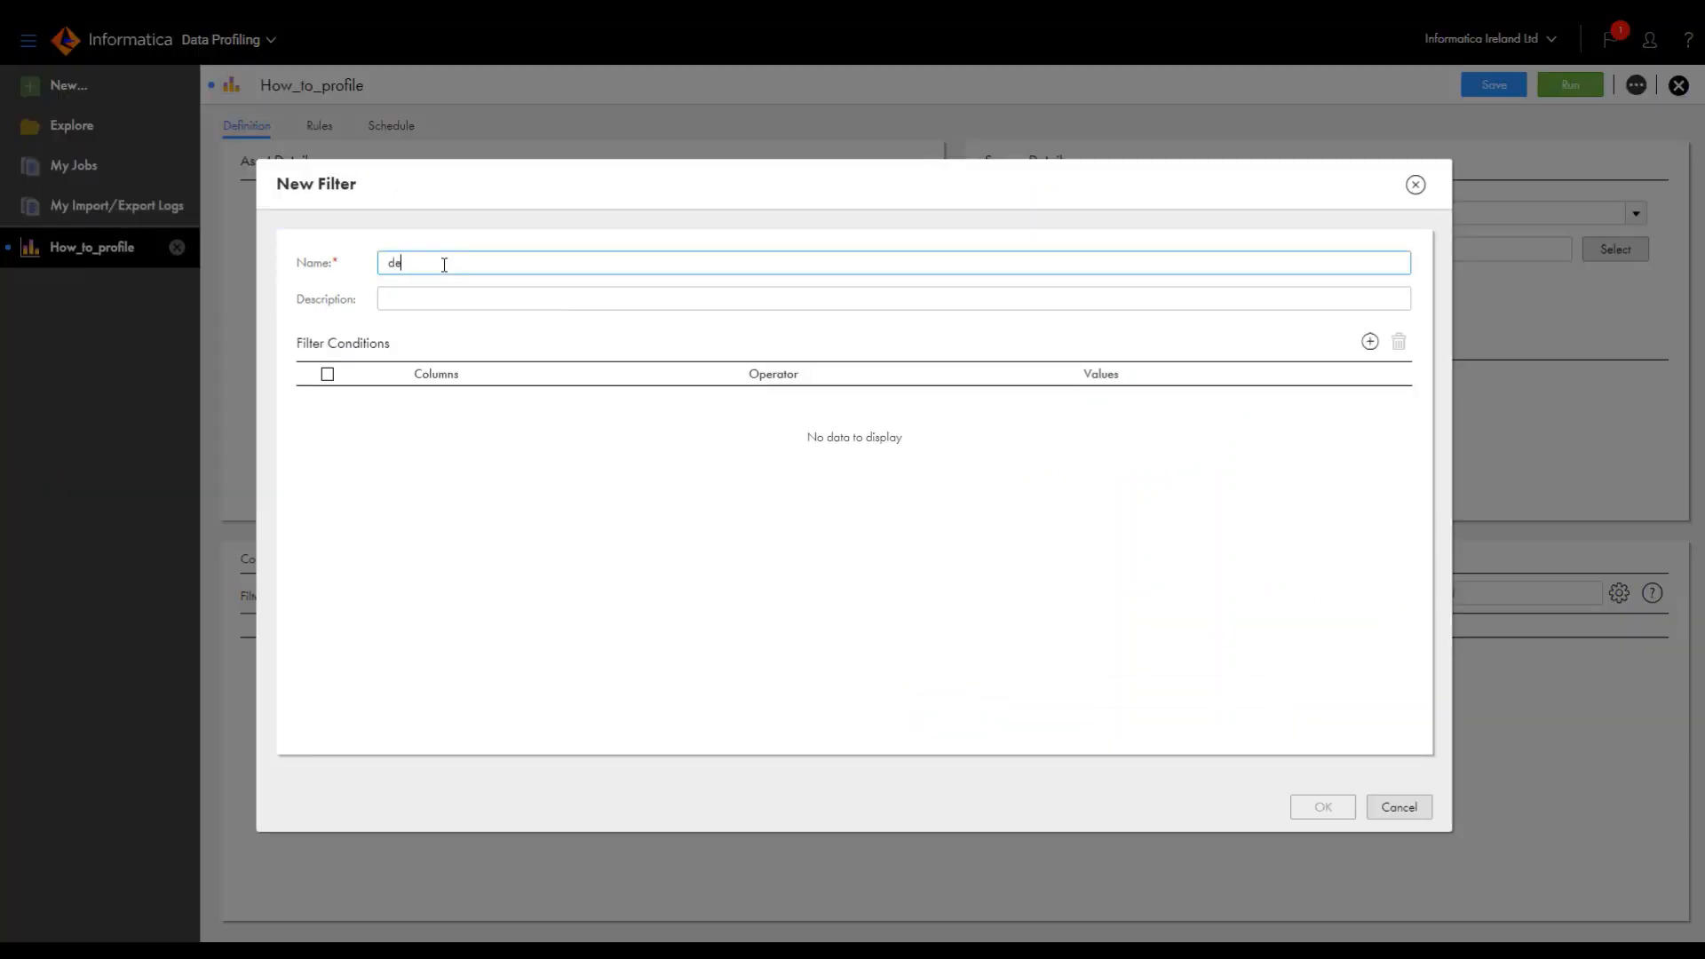
type("mo filter")
left_click(1370, 342)
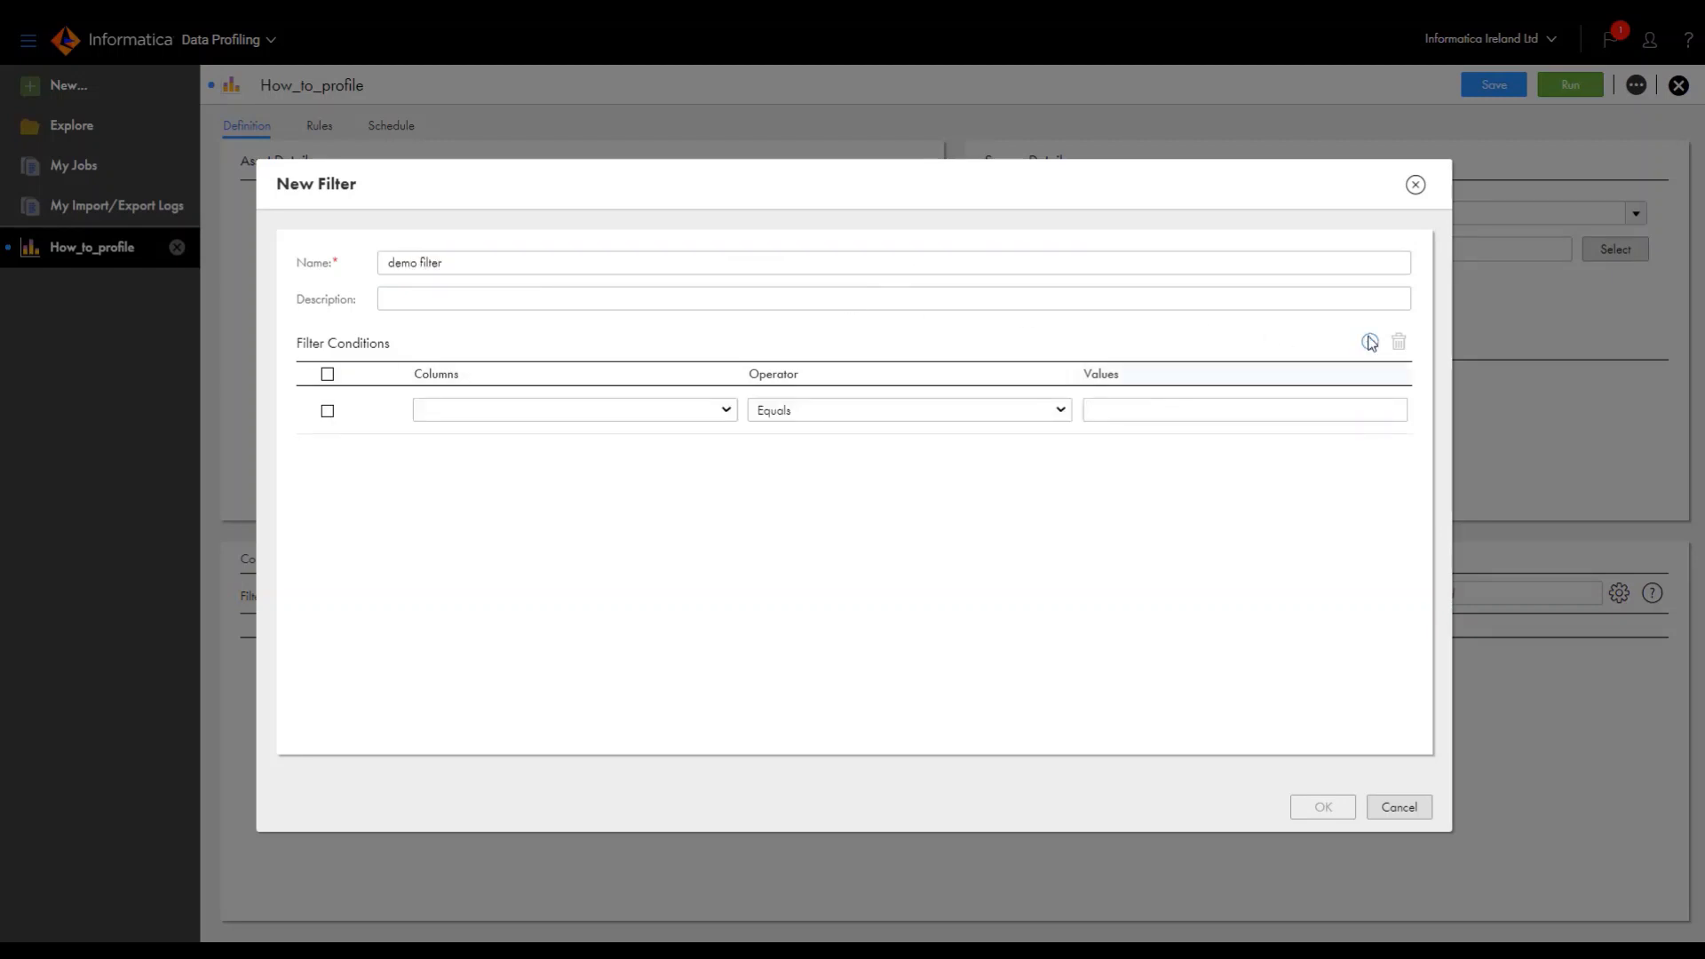
left_click(727, 410)
key("Down")
key("Down")
key("Down")
key("Down")
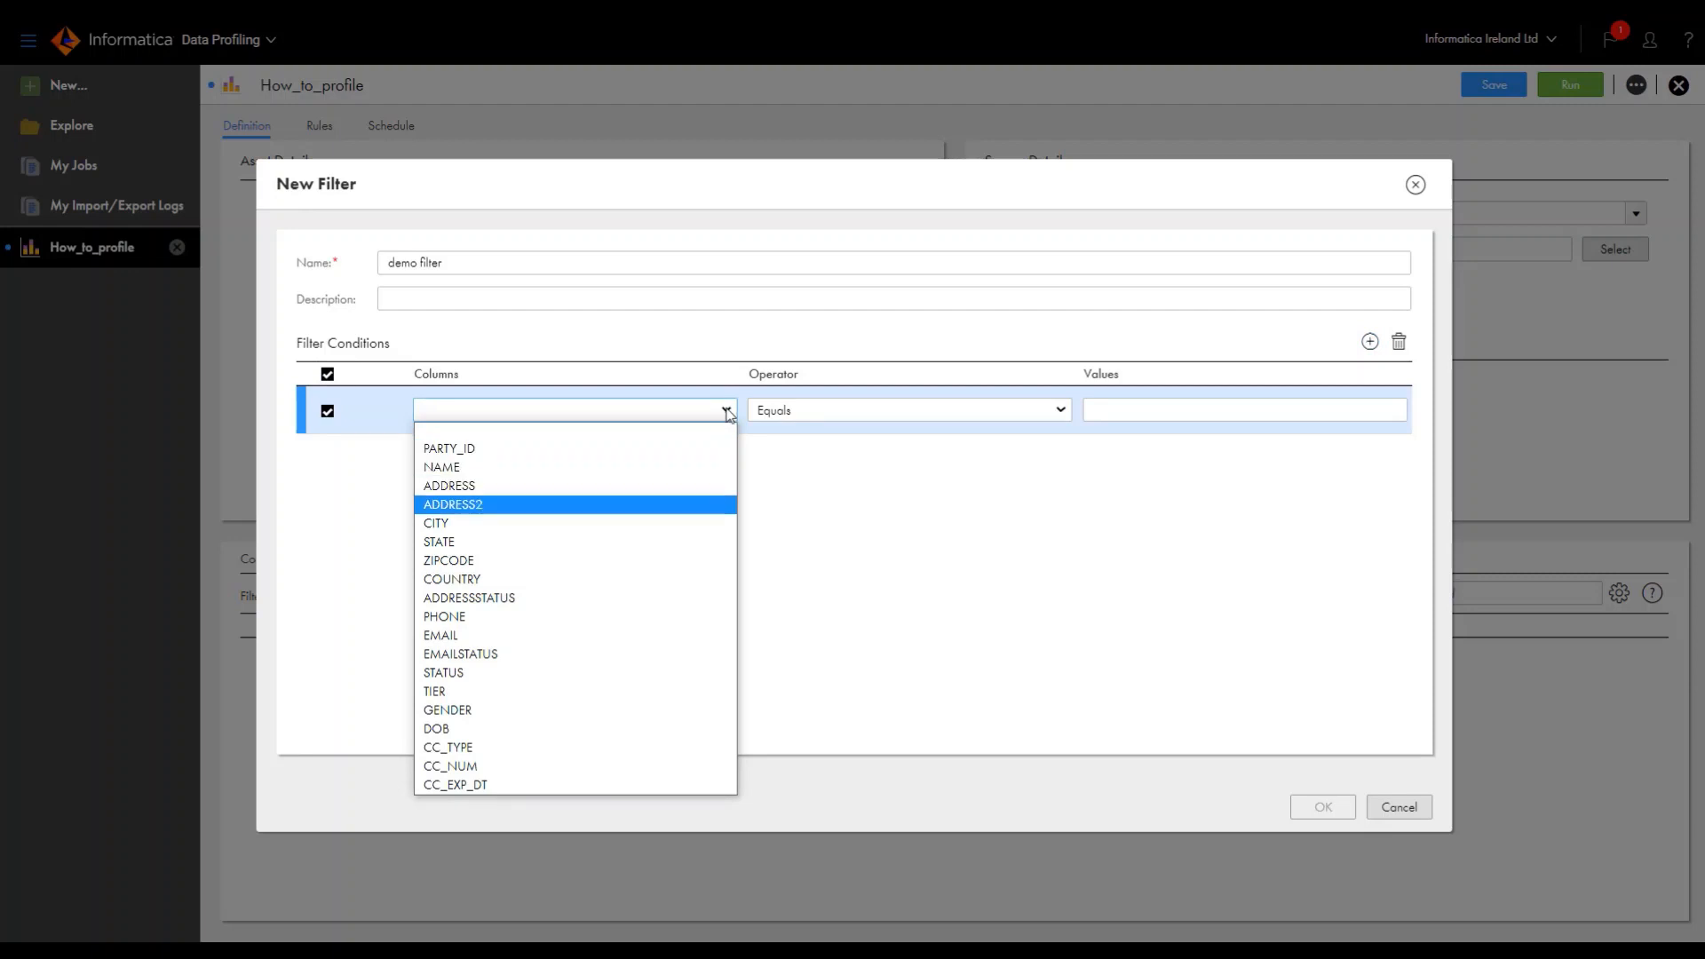
key("Up")
key("Up")
key("Up")
key("Up")
key("Up")
key("Up")
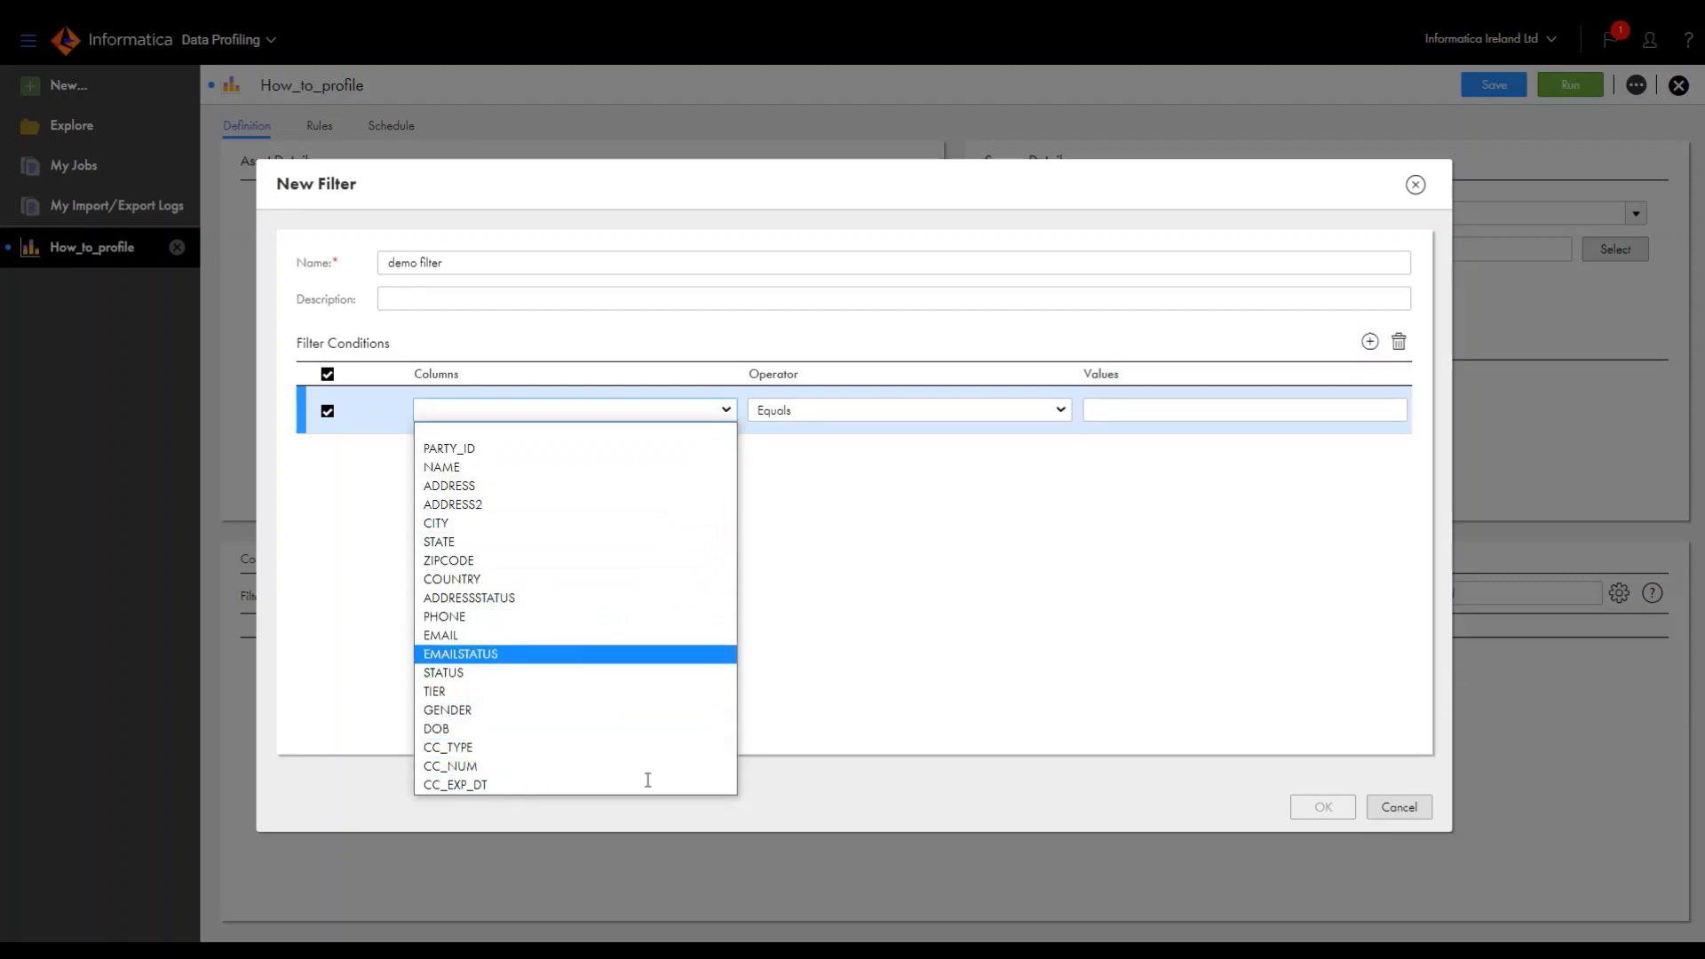
left_click(1403, 808)
Preview the source rows of ORA_CUSTOMER_RAW and return to the column selection
left_click(435, 568)
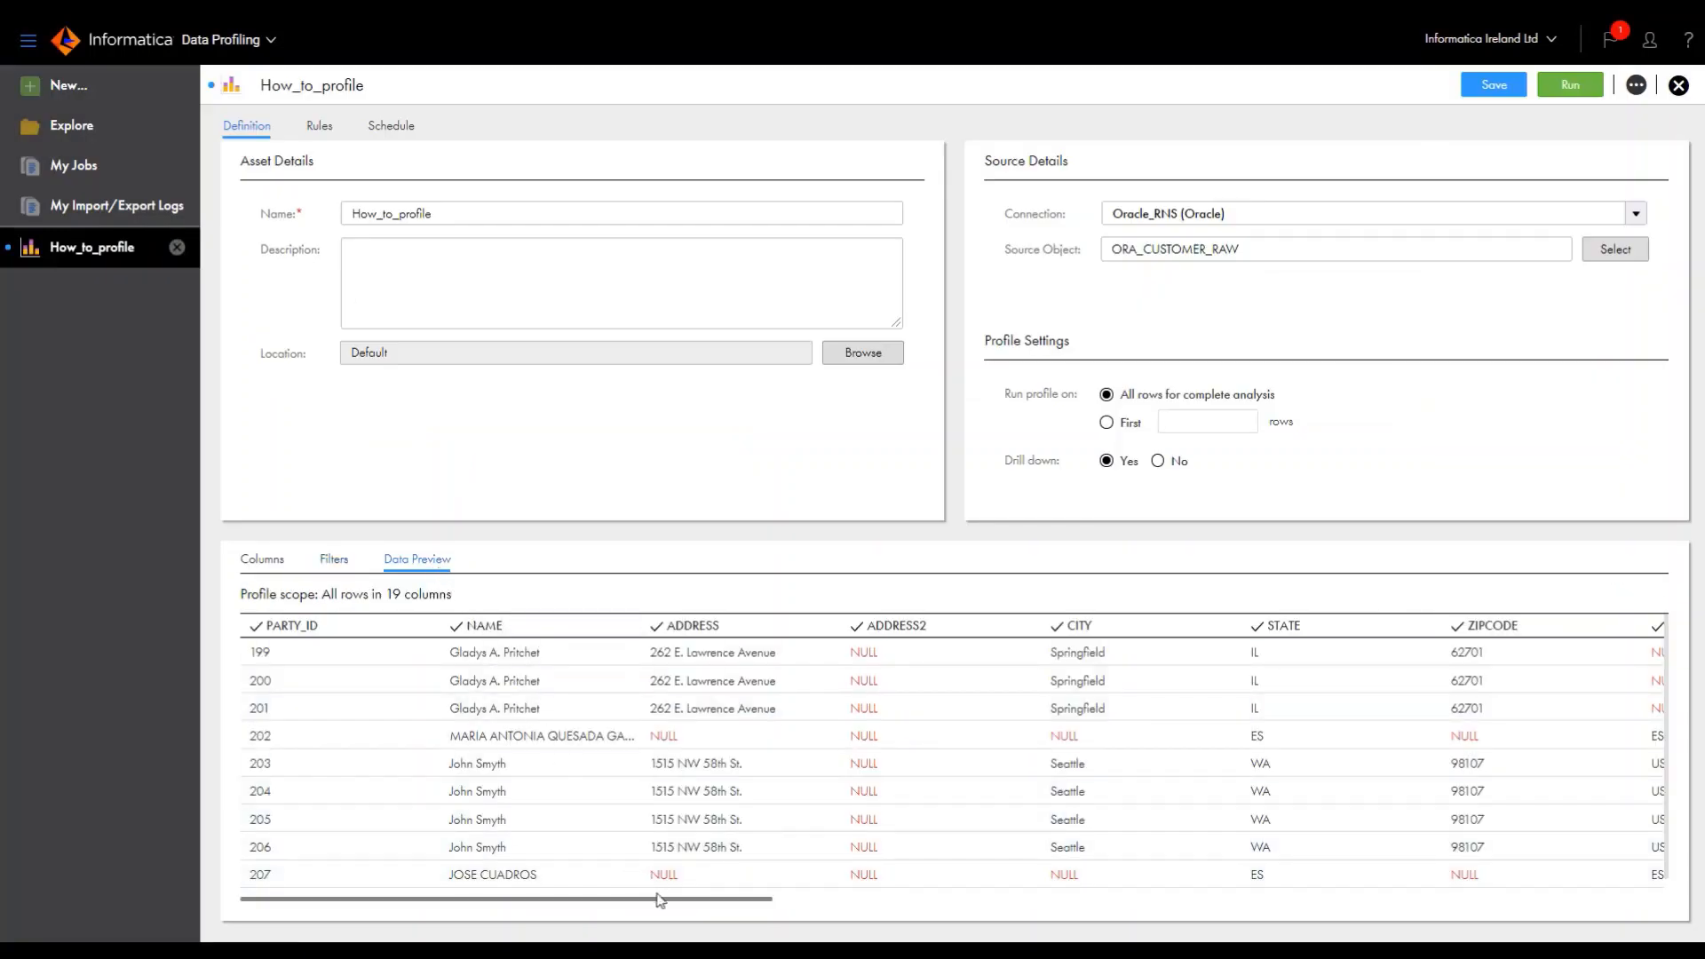
mouse_move(661, 905)
left_mouse_down()
mouse_move(1566, 929)
mouse_move(677, 929)
left_mouse_up()
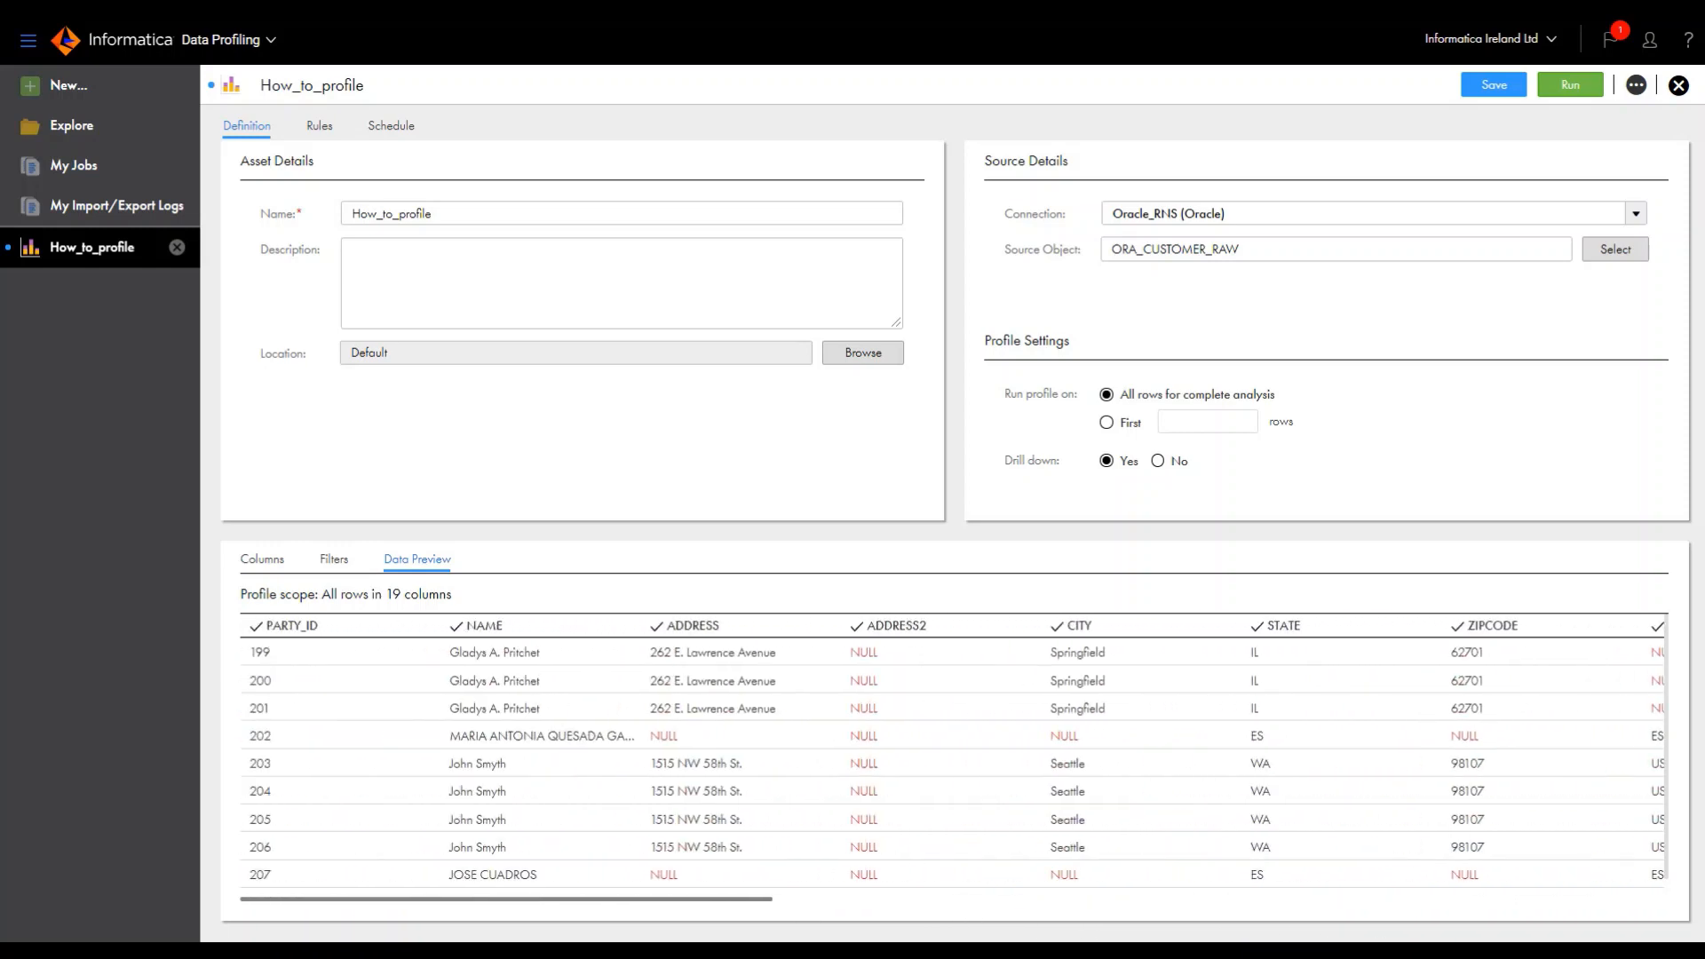
left_click(272, 570)
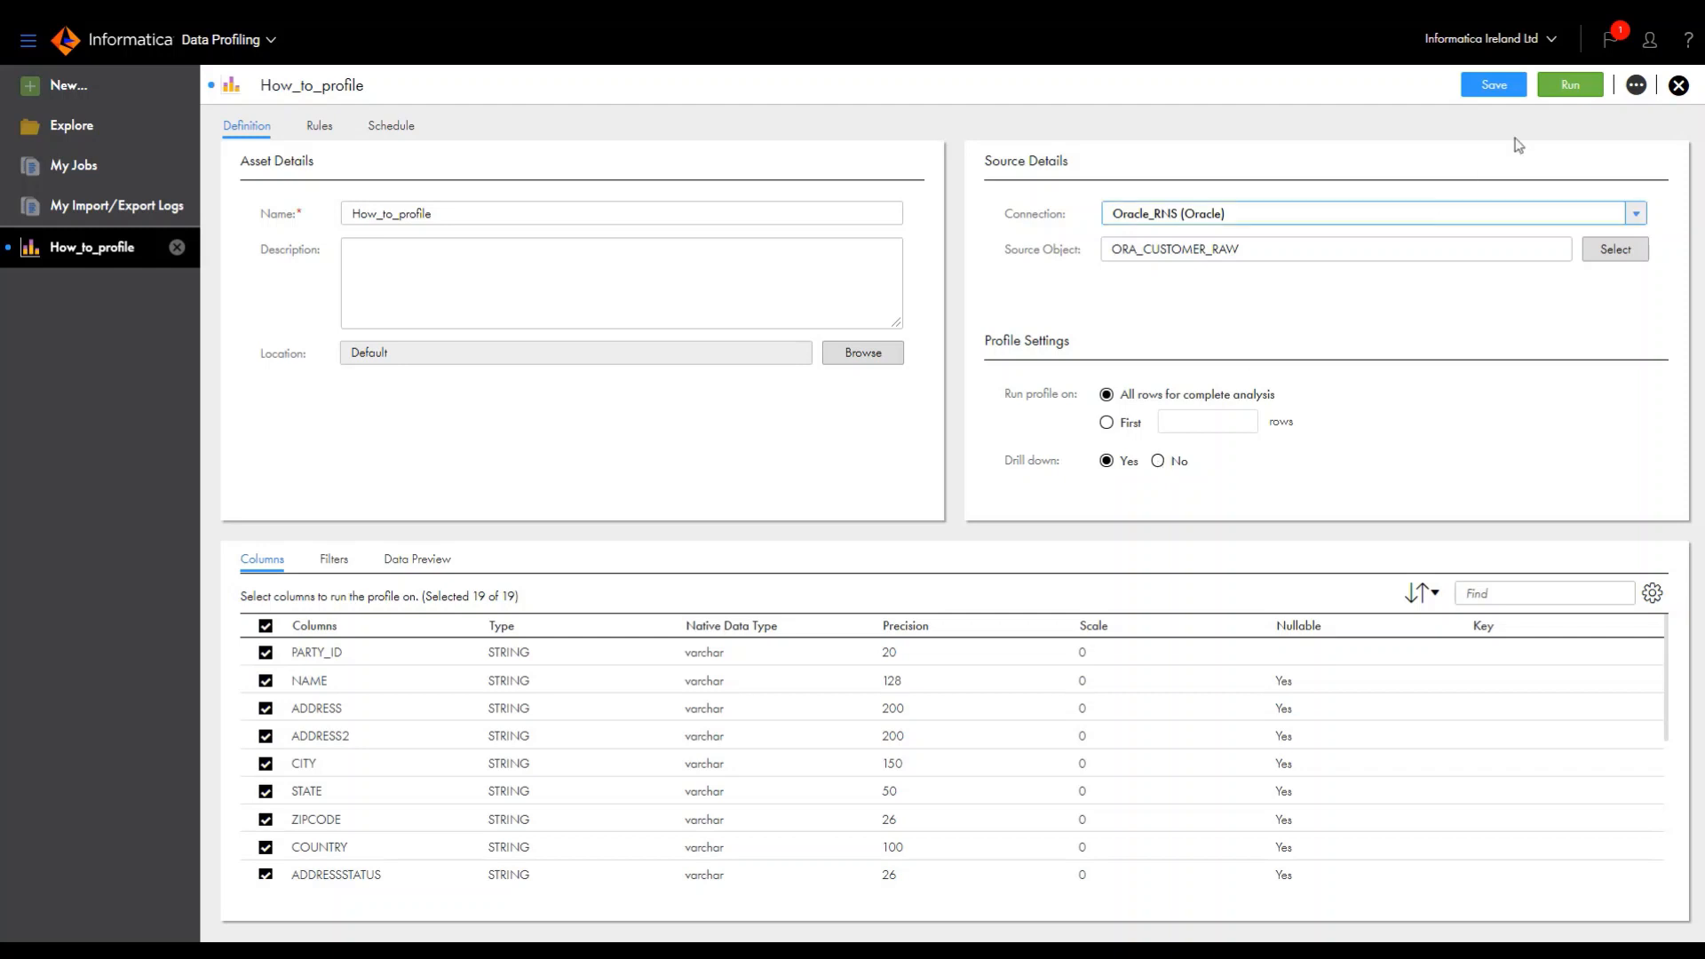
Run the How_to_profile task and check the refreshed status of its job's subtasks
left_click(1570, 85)
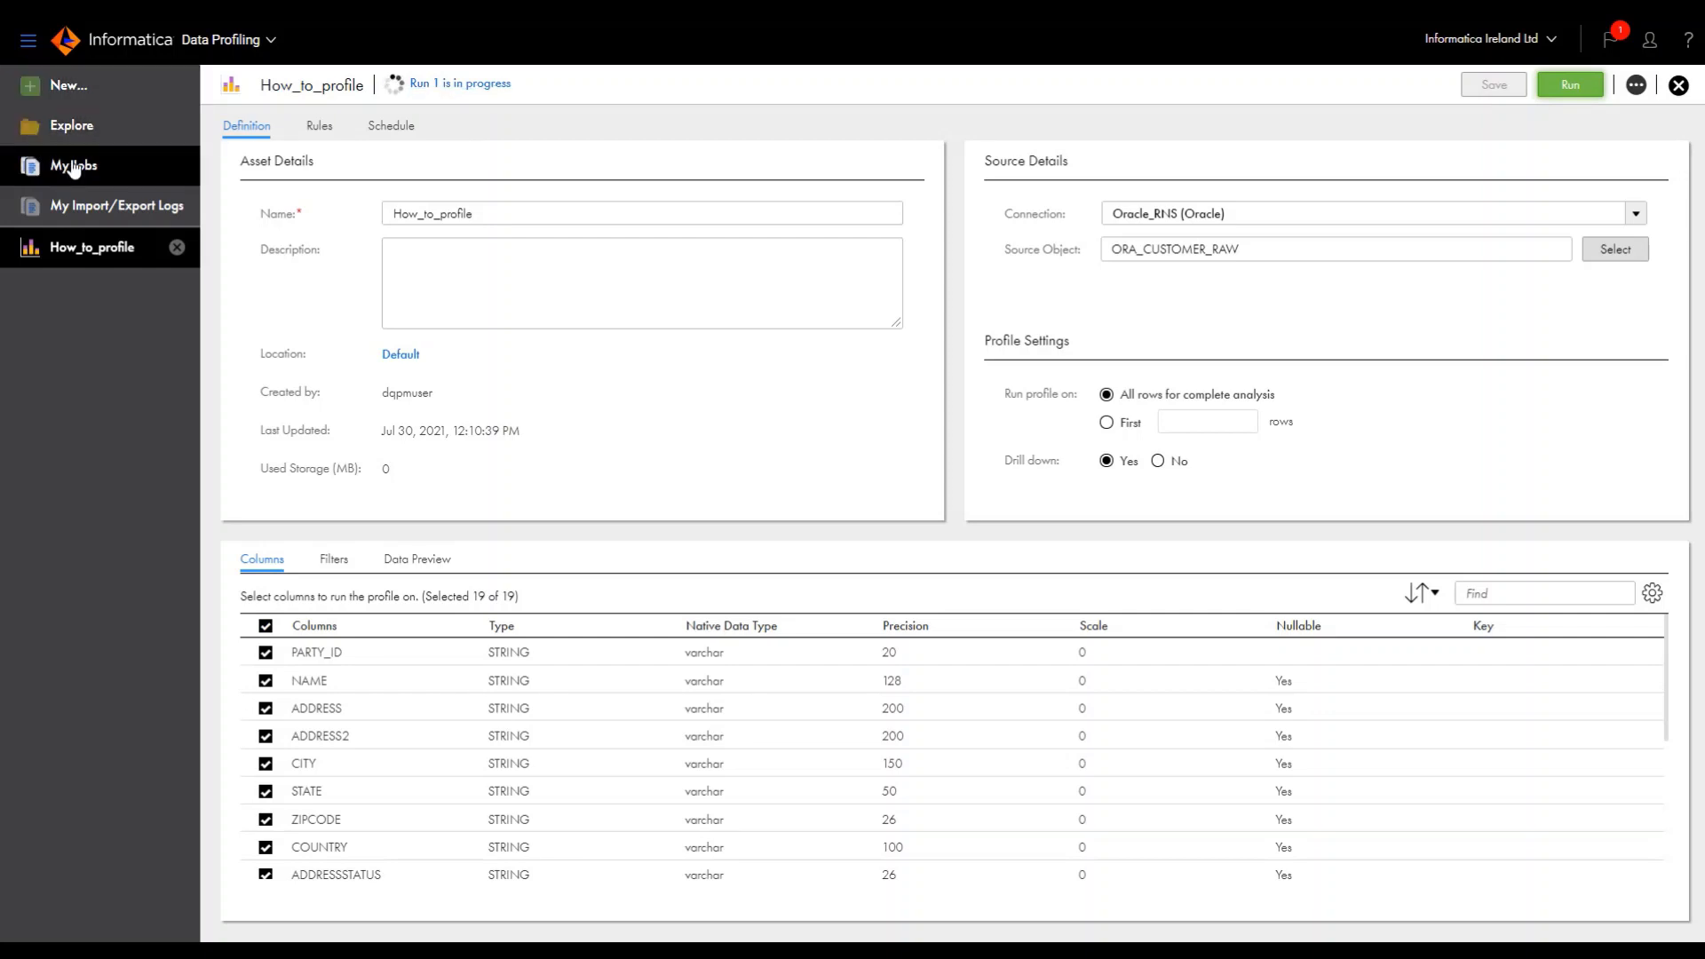
left_click(462, 86)
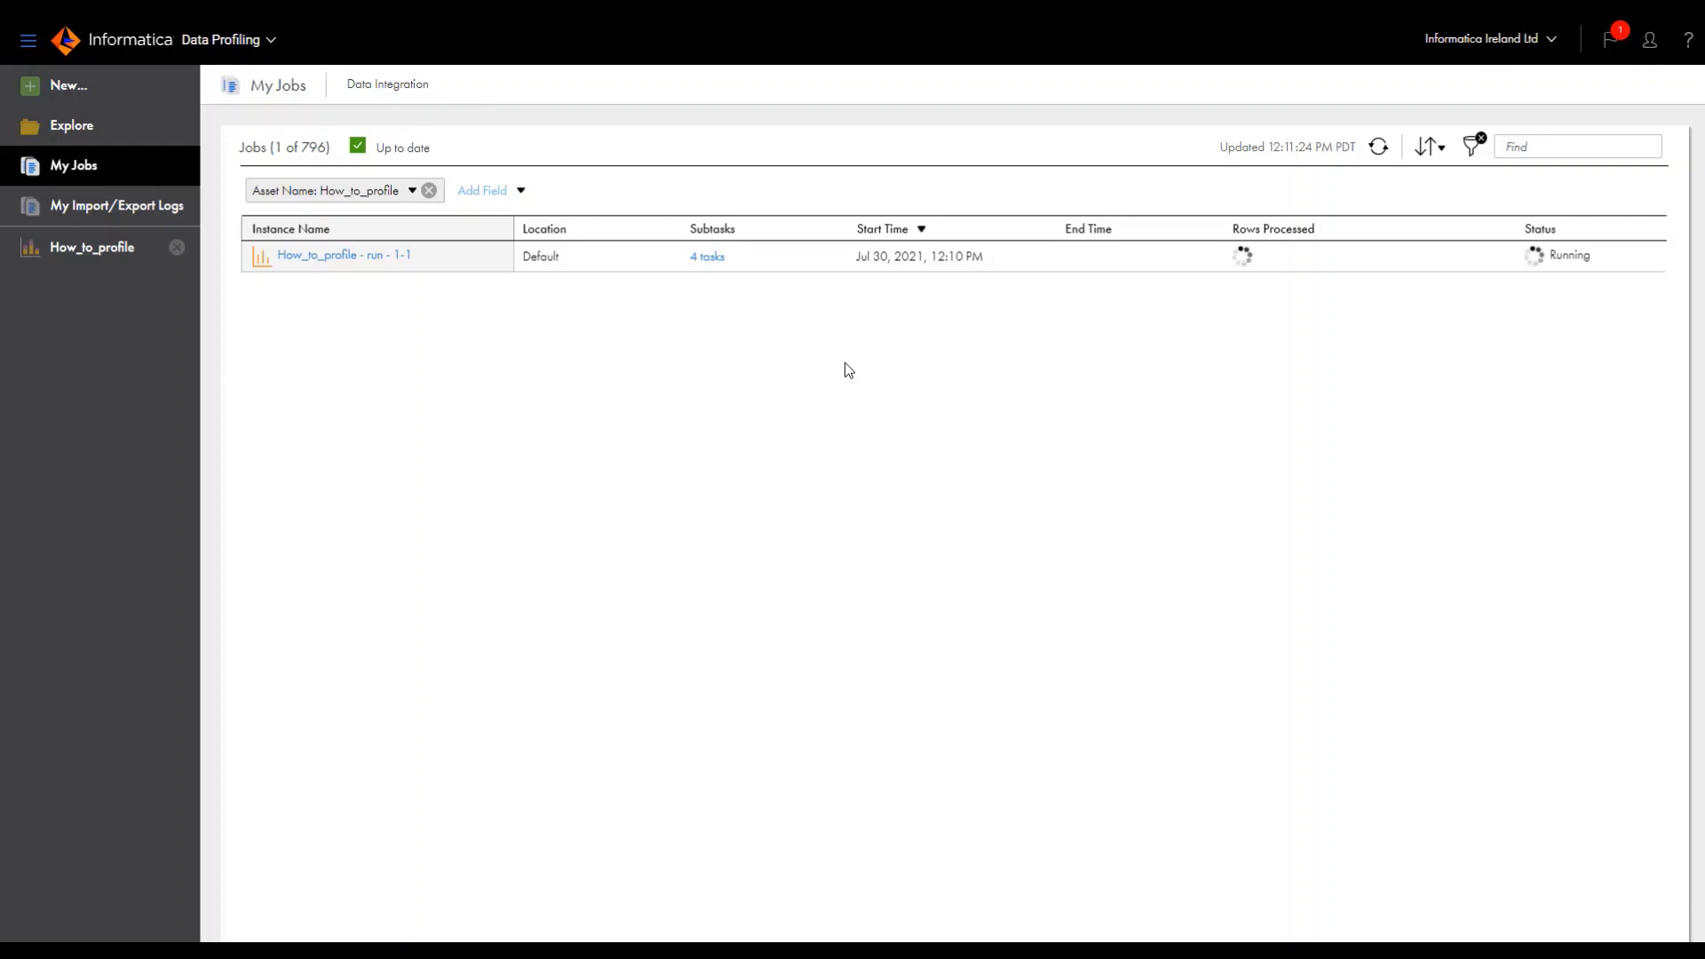
left_click(720, 260)
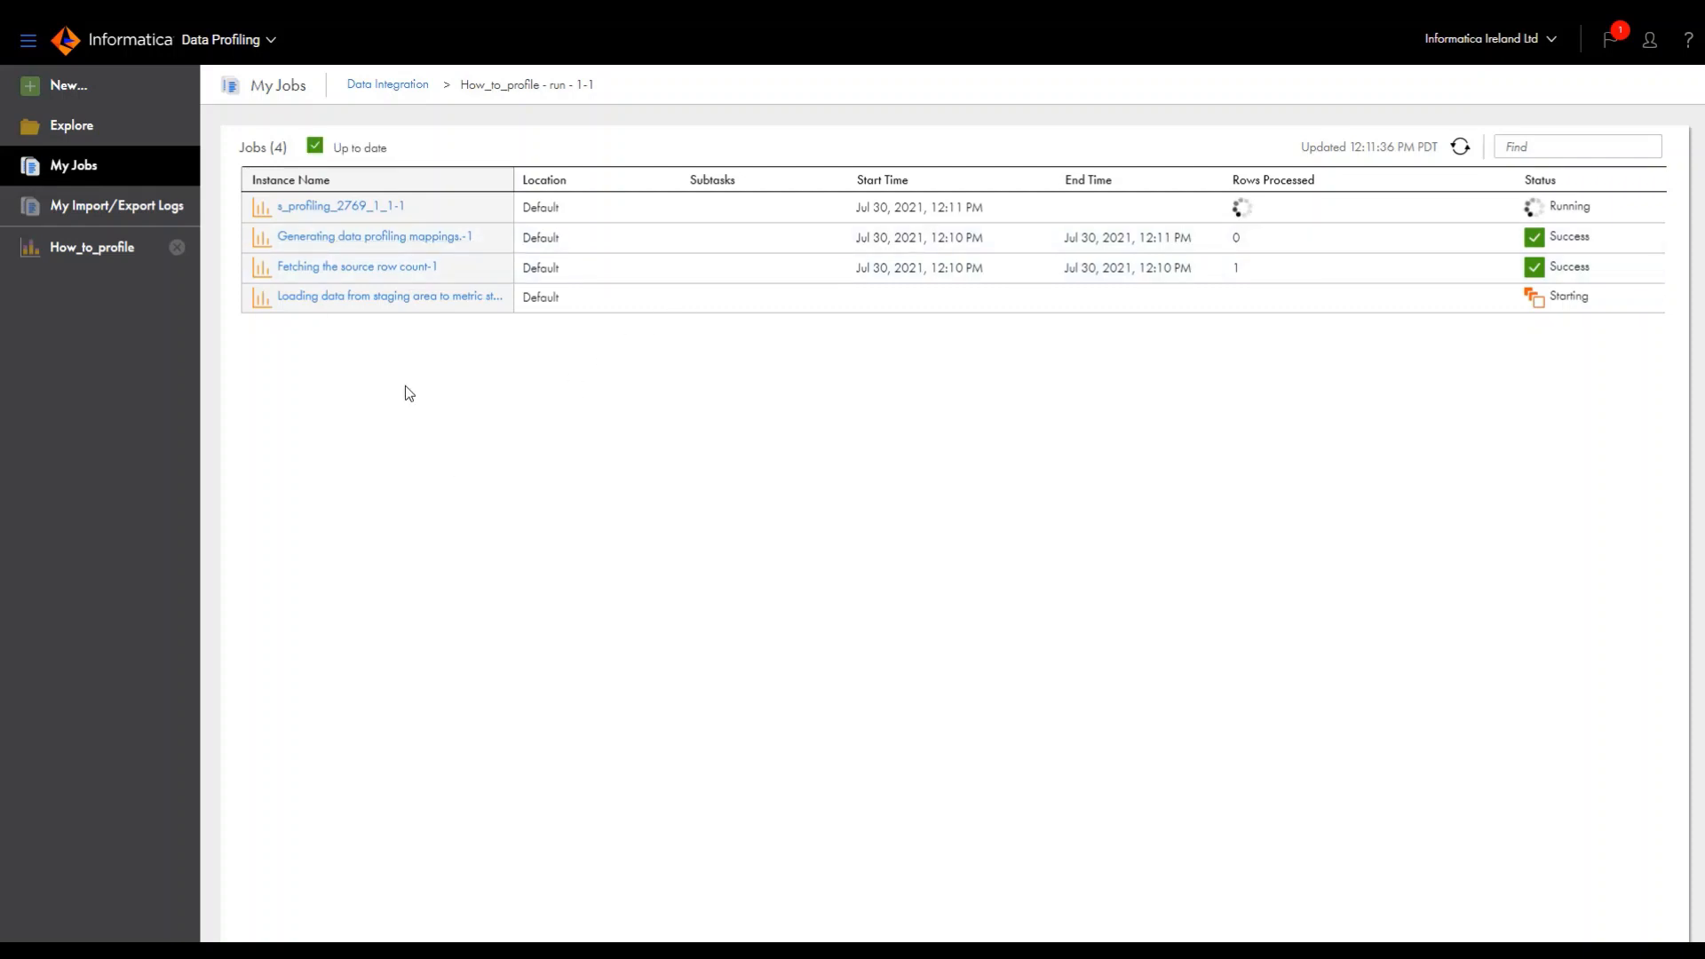
left_click(1461, 148)
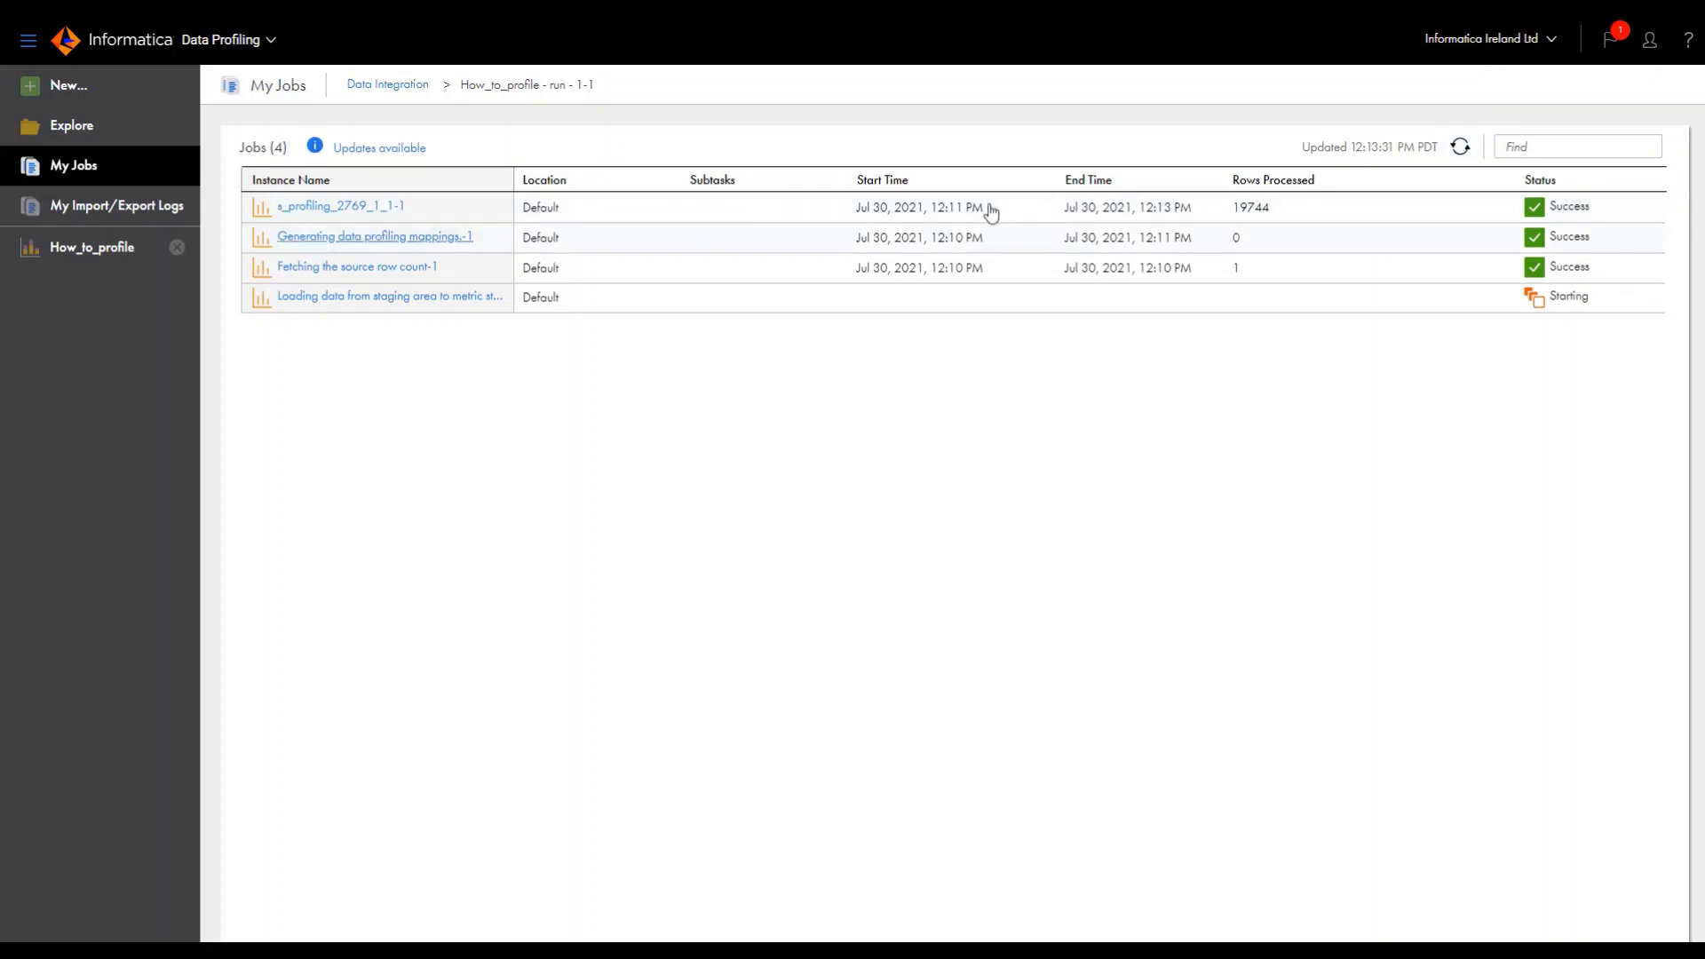
Return to the How_to_profile task and open the results of its latest profile run
left_click(85, 257)
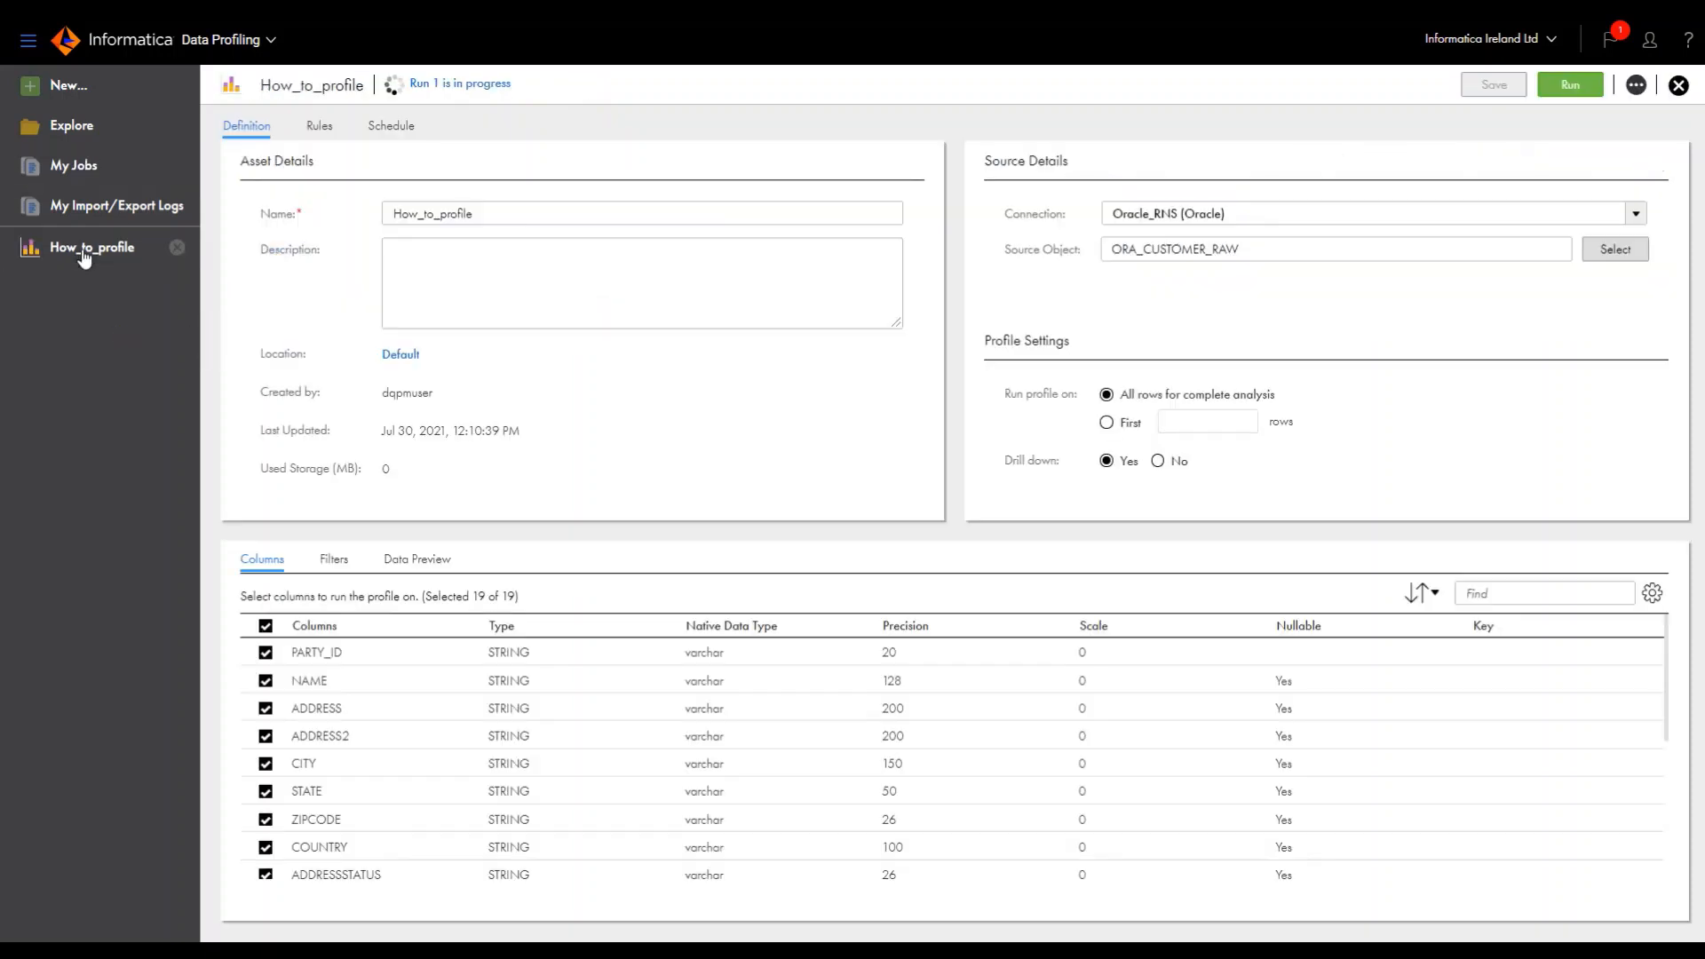
left_click(1636, 84)
left_click(1628, 135)
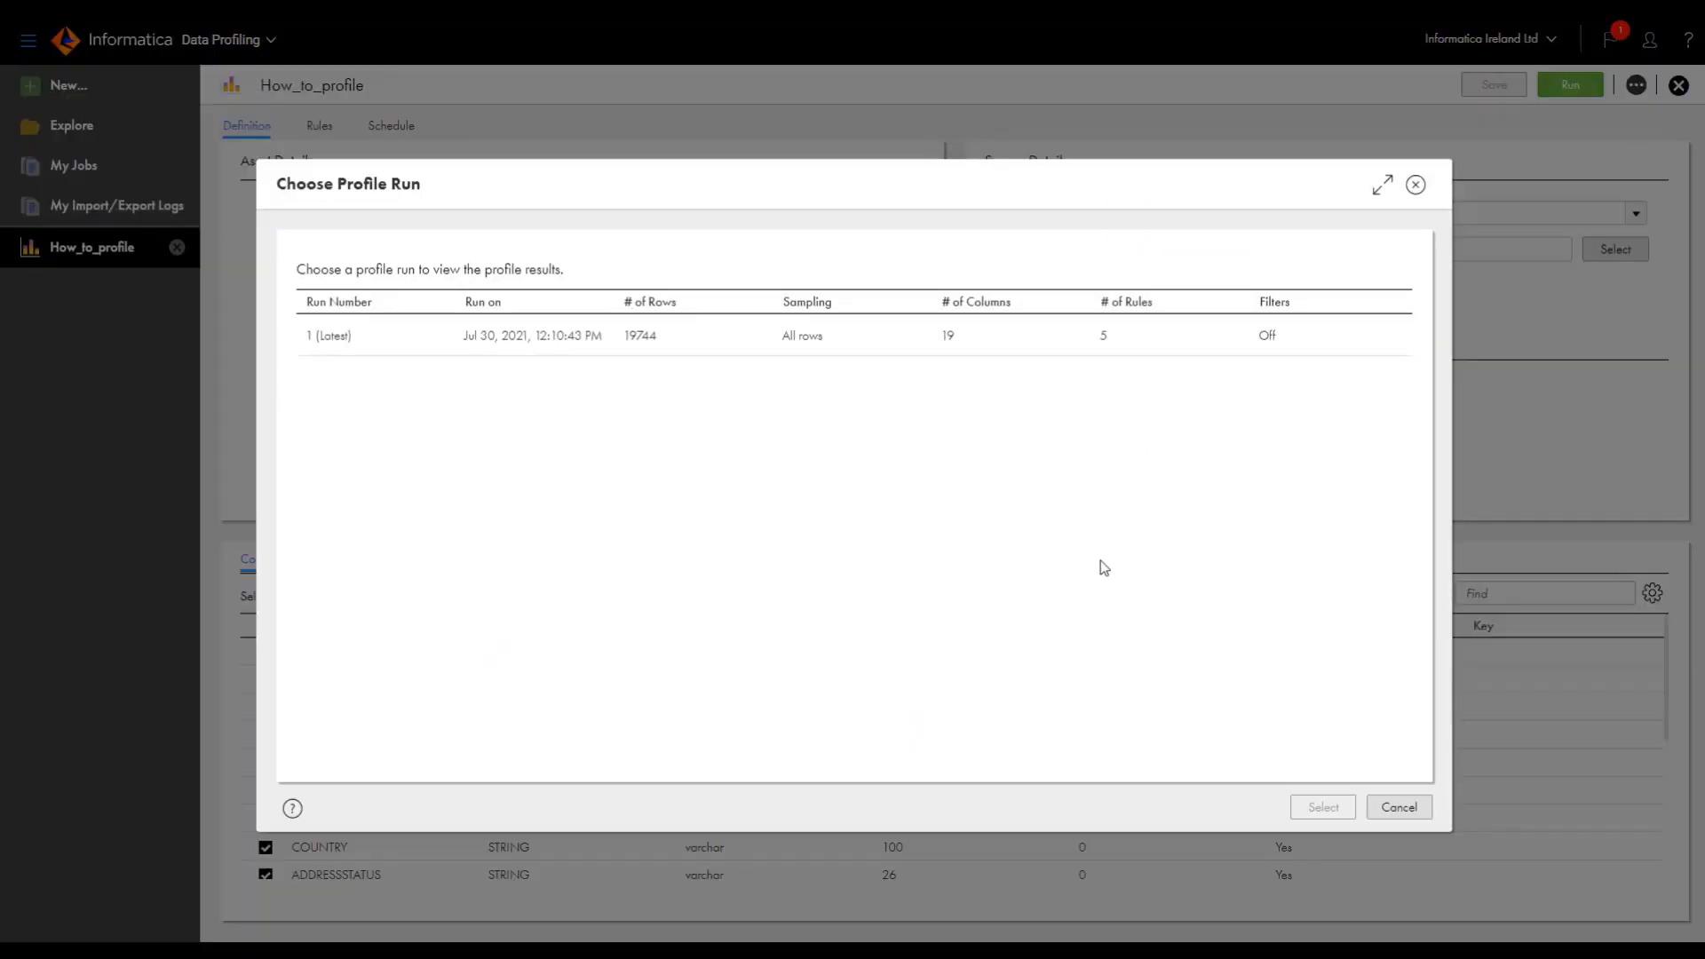
left_click(937, 347)
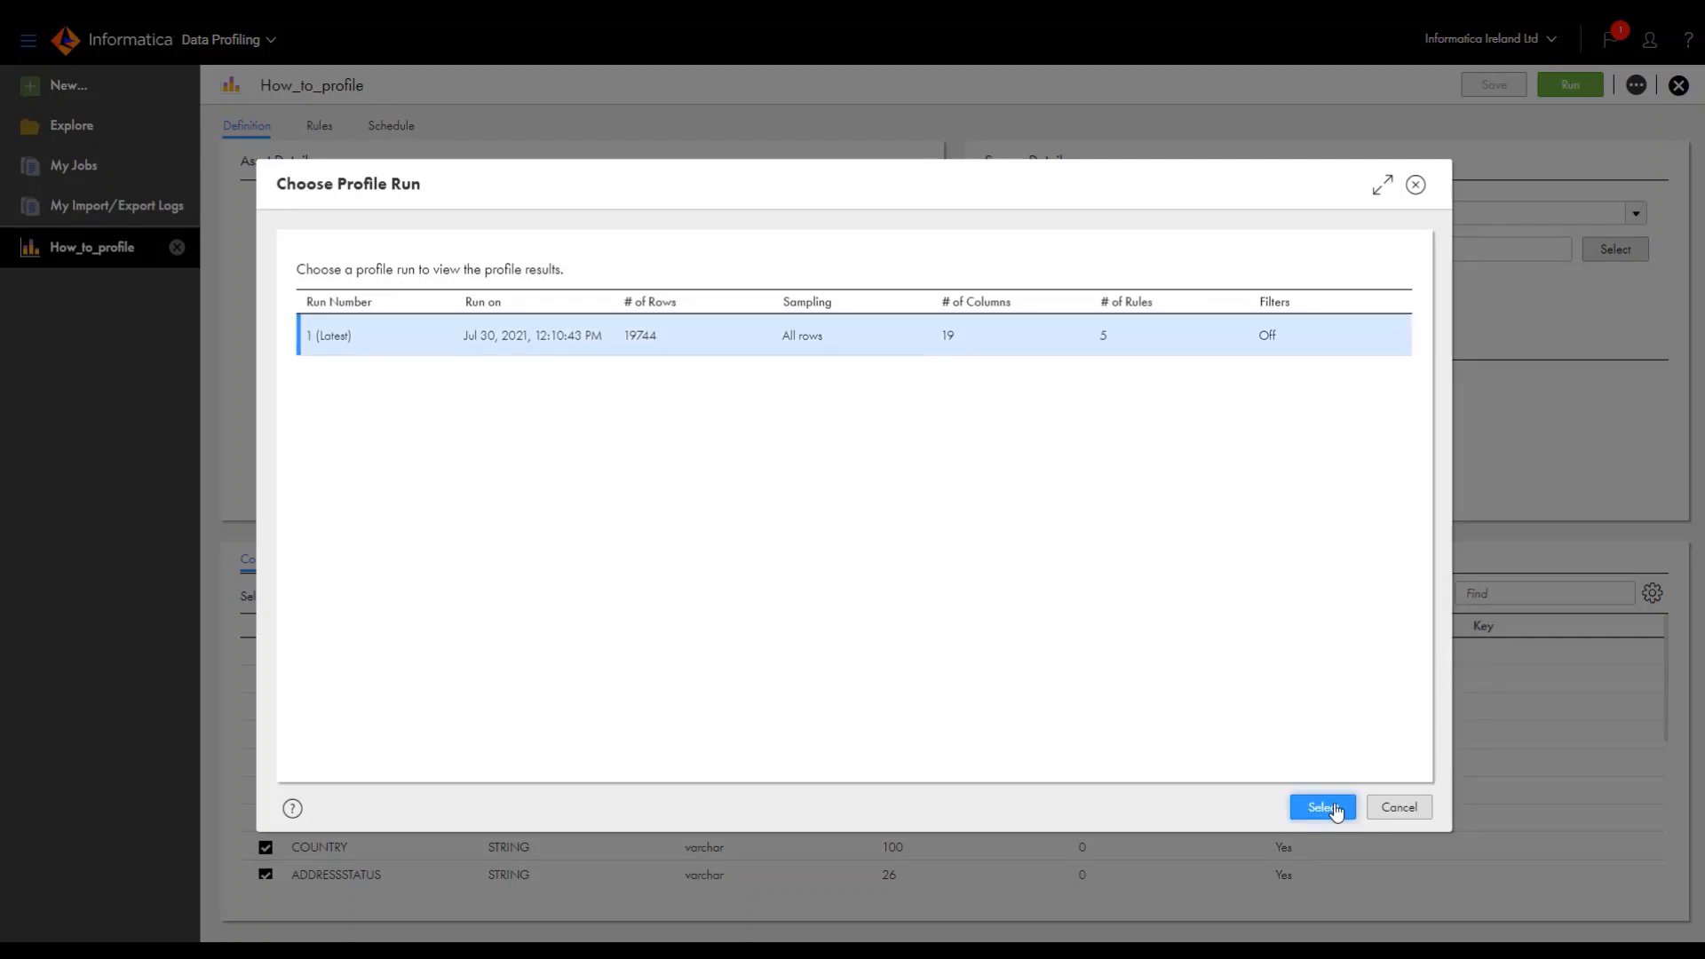
left_click(1323, 807)
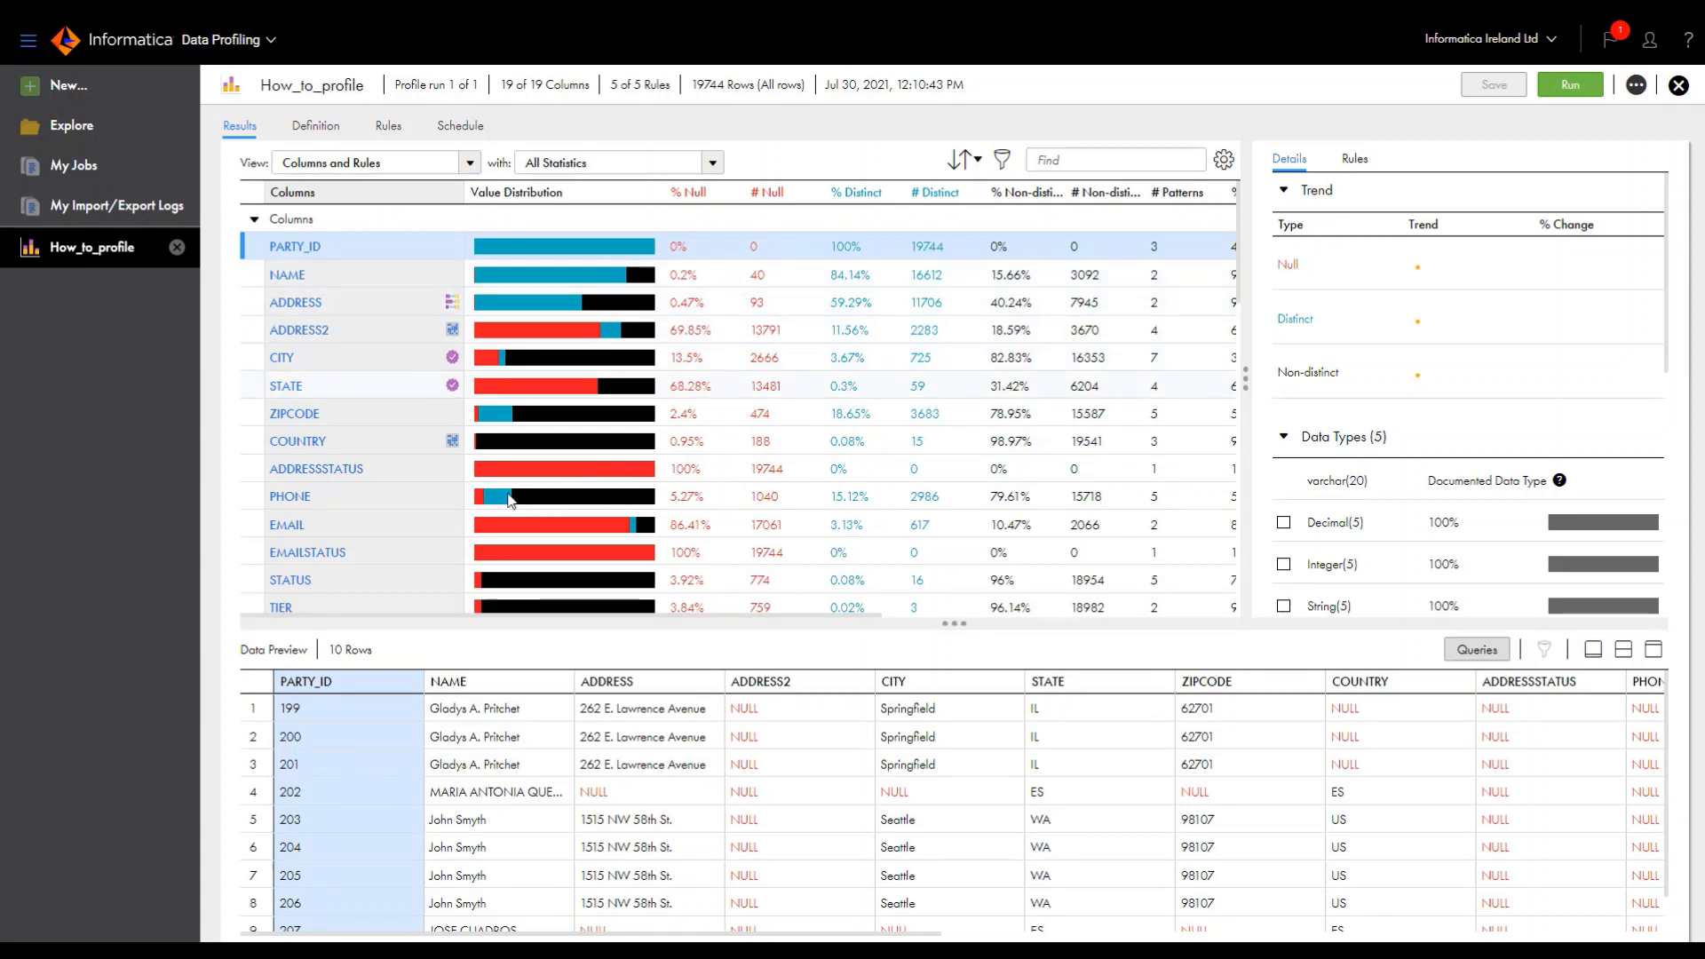
Examine the value distribution and statistics of the profiled columns and the rules associated with COUNTRY
scroll(329, 551, "down", 1)
scroll(331, 551, "down", 2)
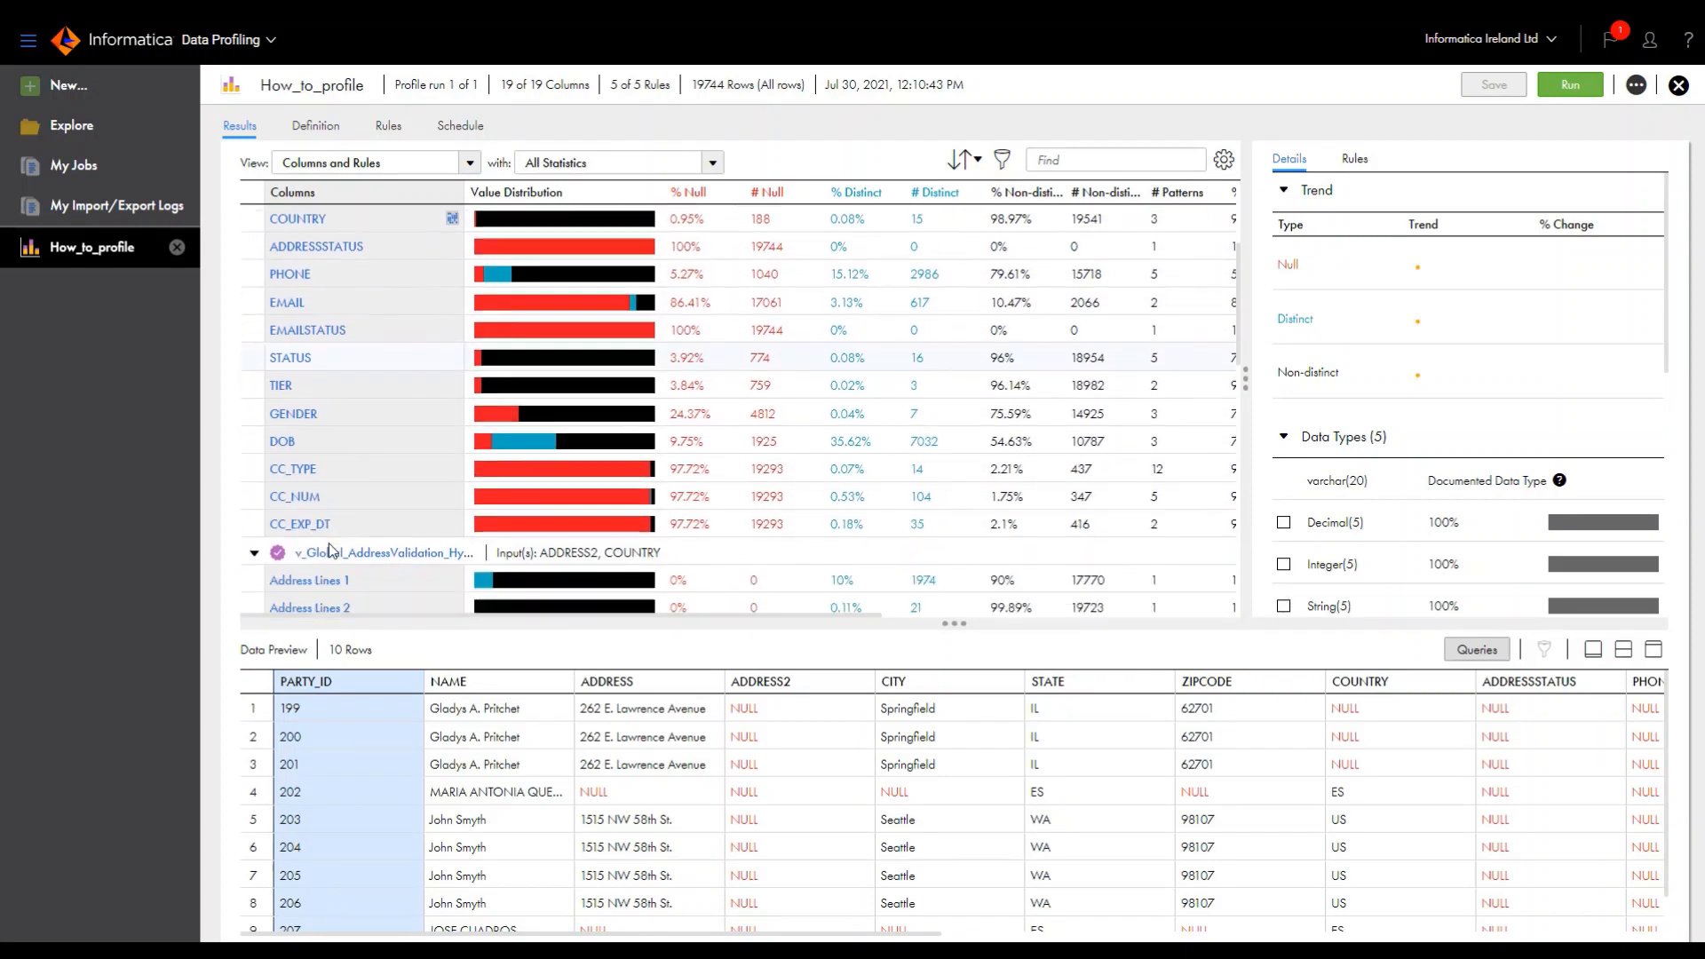
scroll(331, 550, "up", 4)
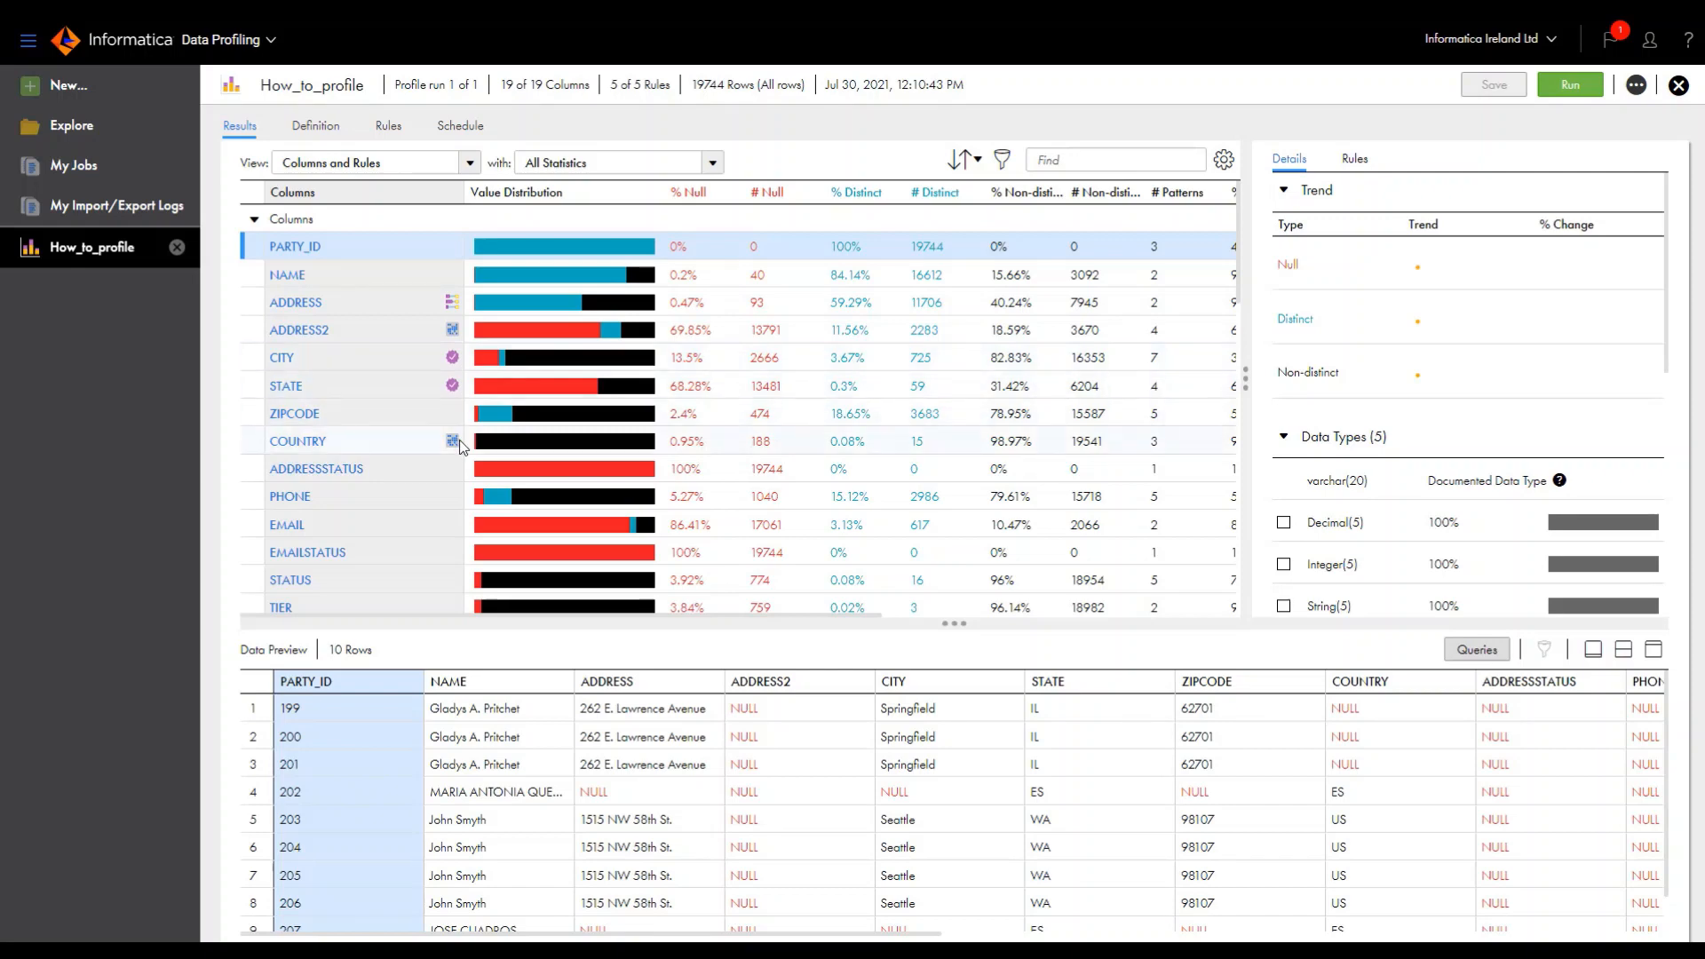
mouse_move(460, 446)
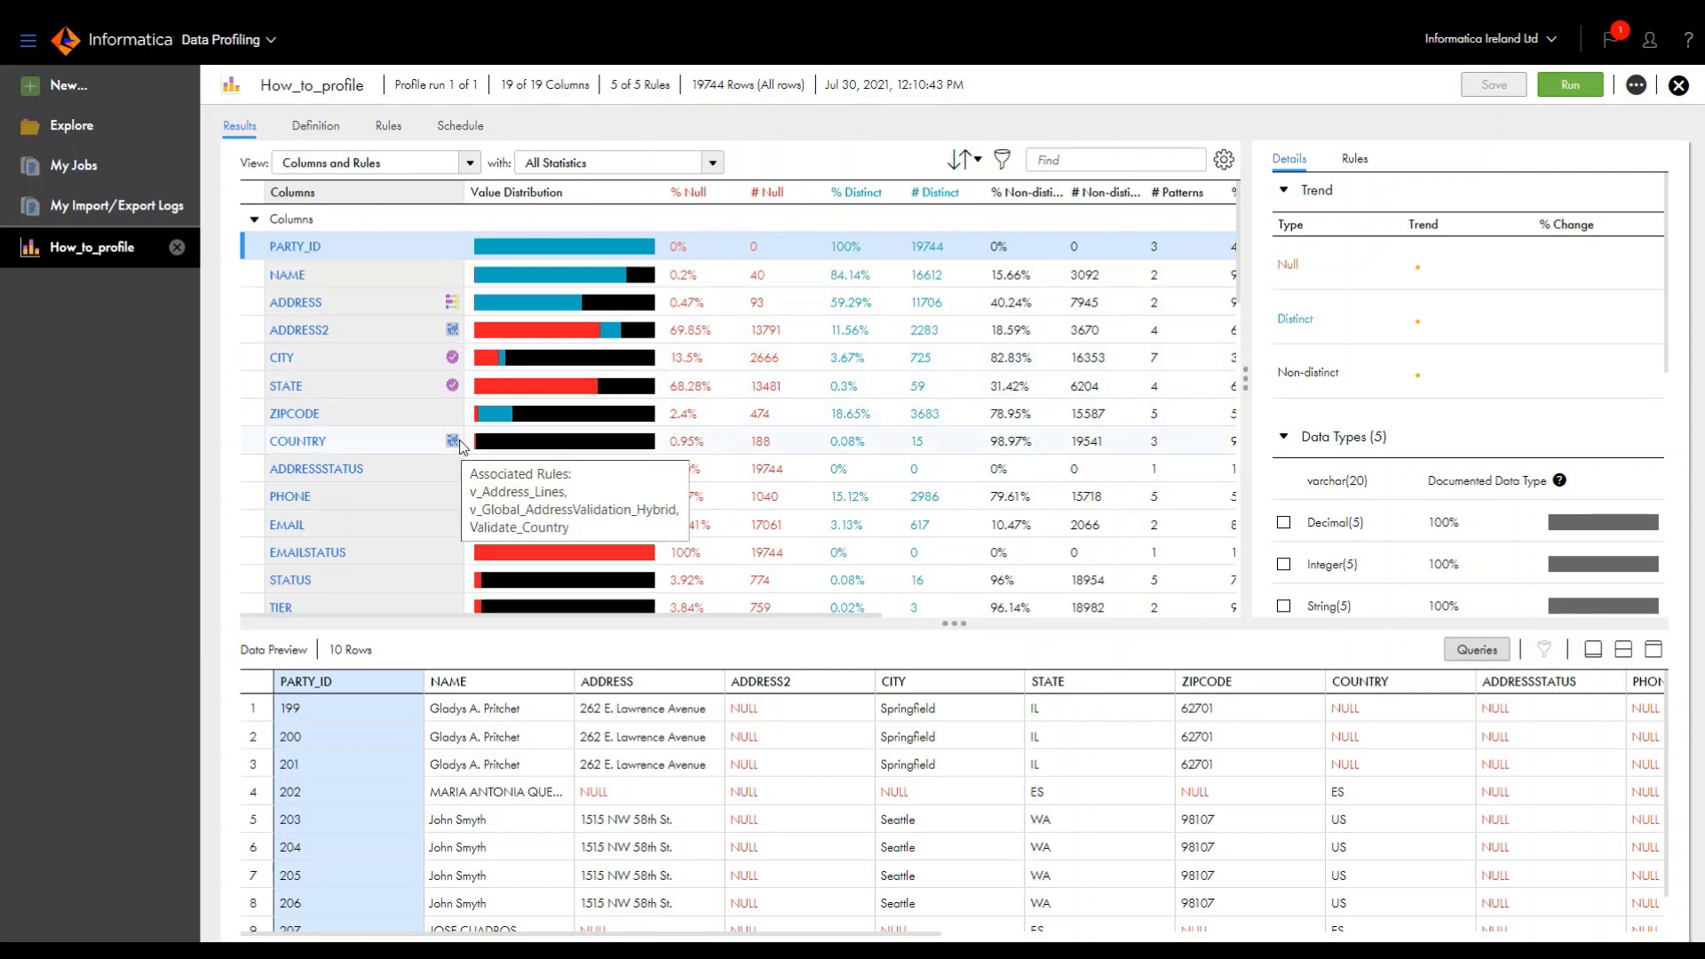
Go to the rule results associated with COUNTRY and collapse the output lists of all five rules
left_click(460, 444)
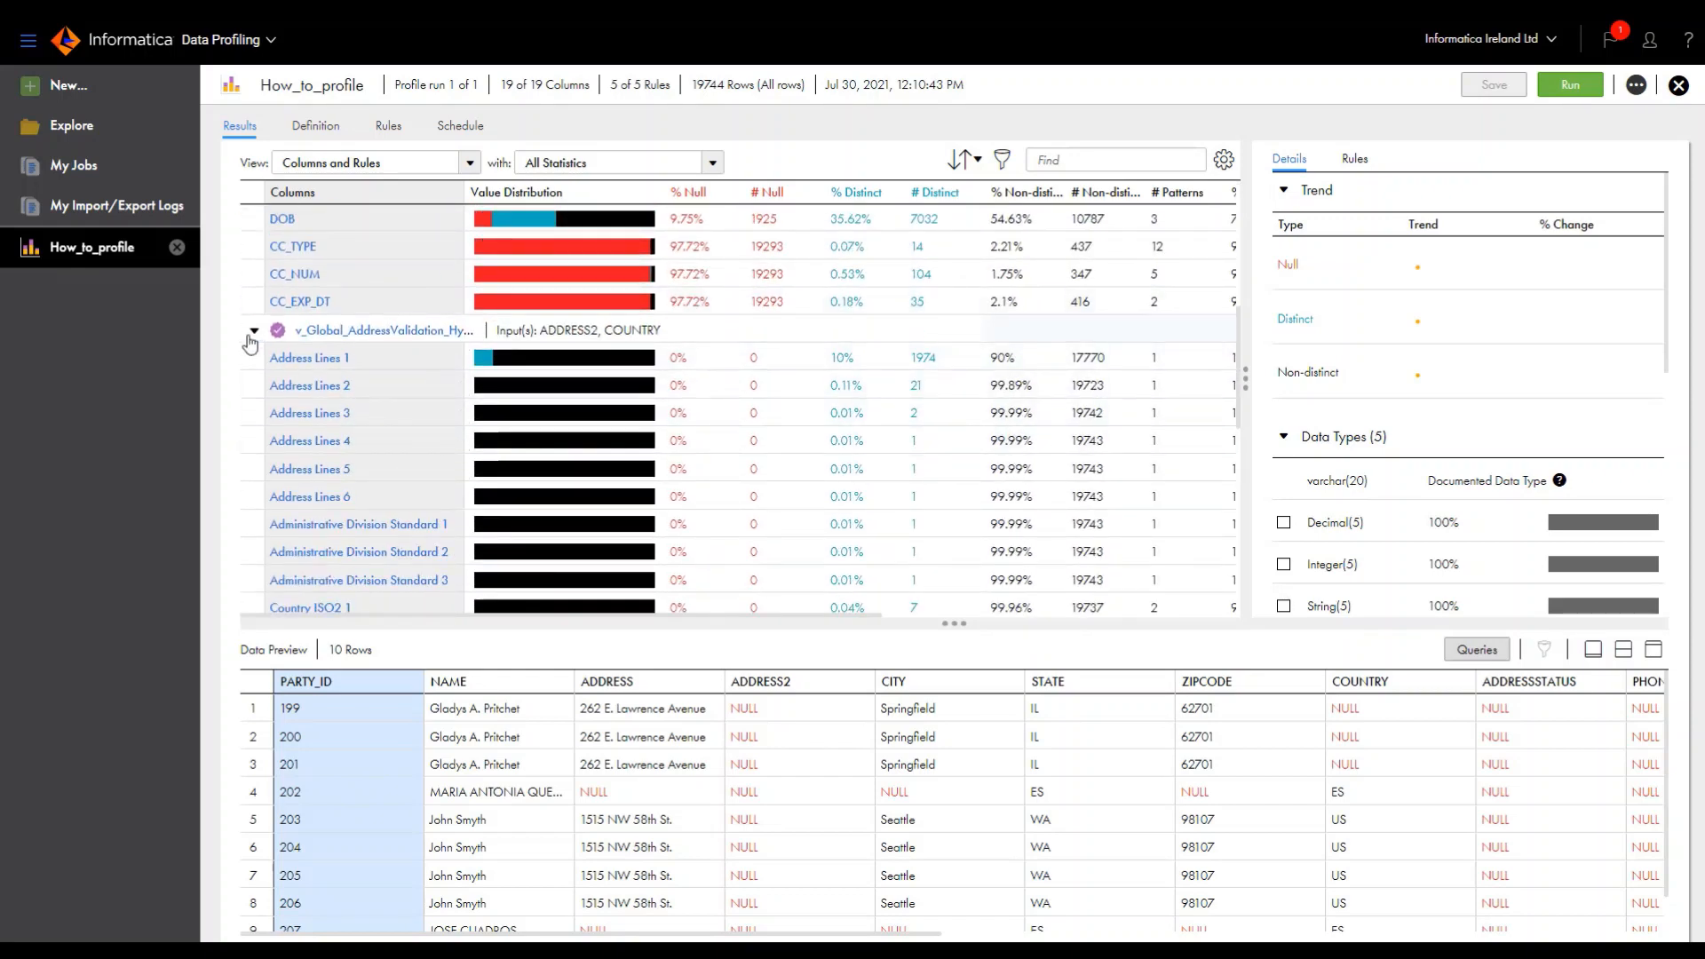
left_click(254, 331)
left_click(254, 358)
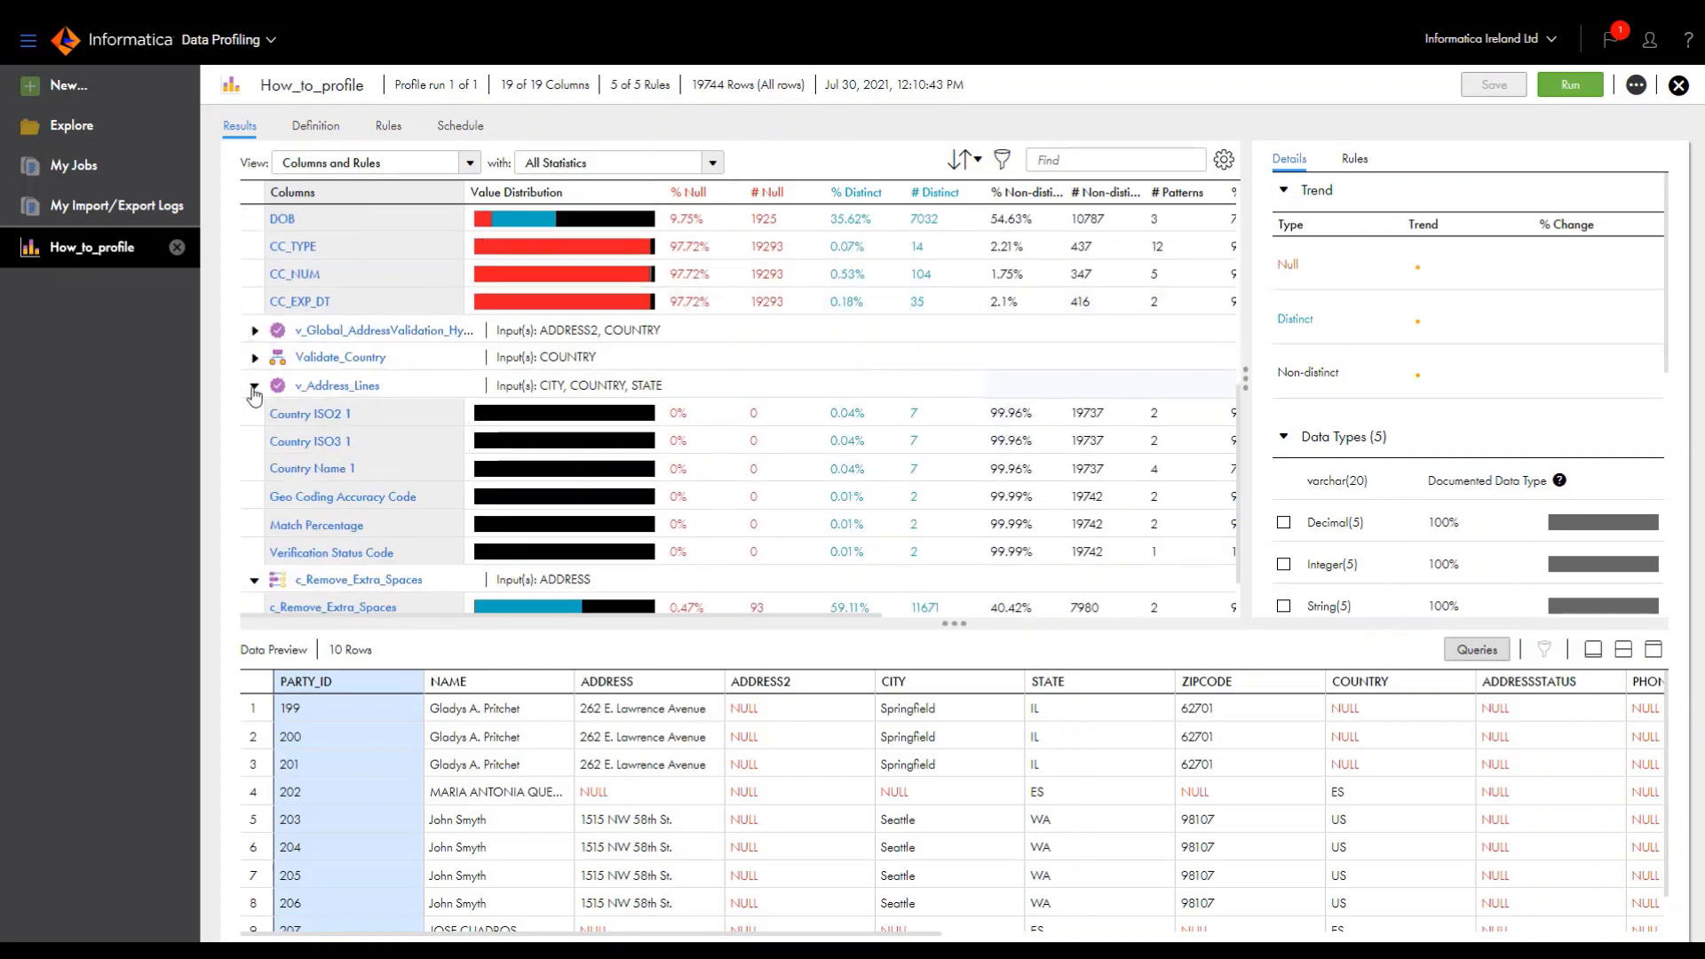
left_click(254, 388)
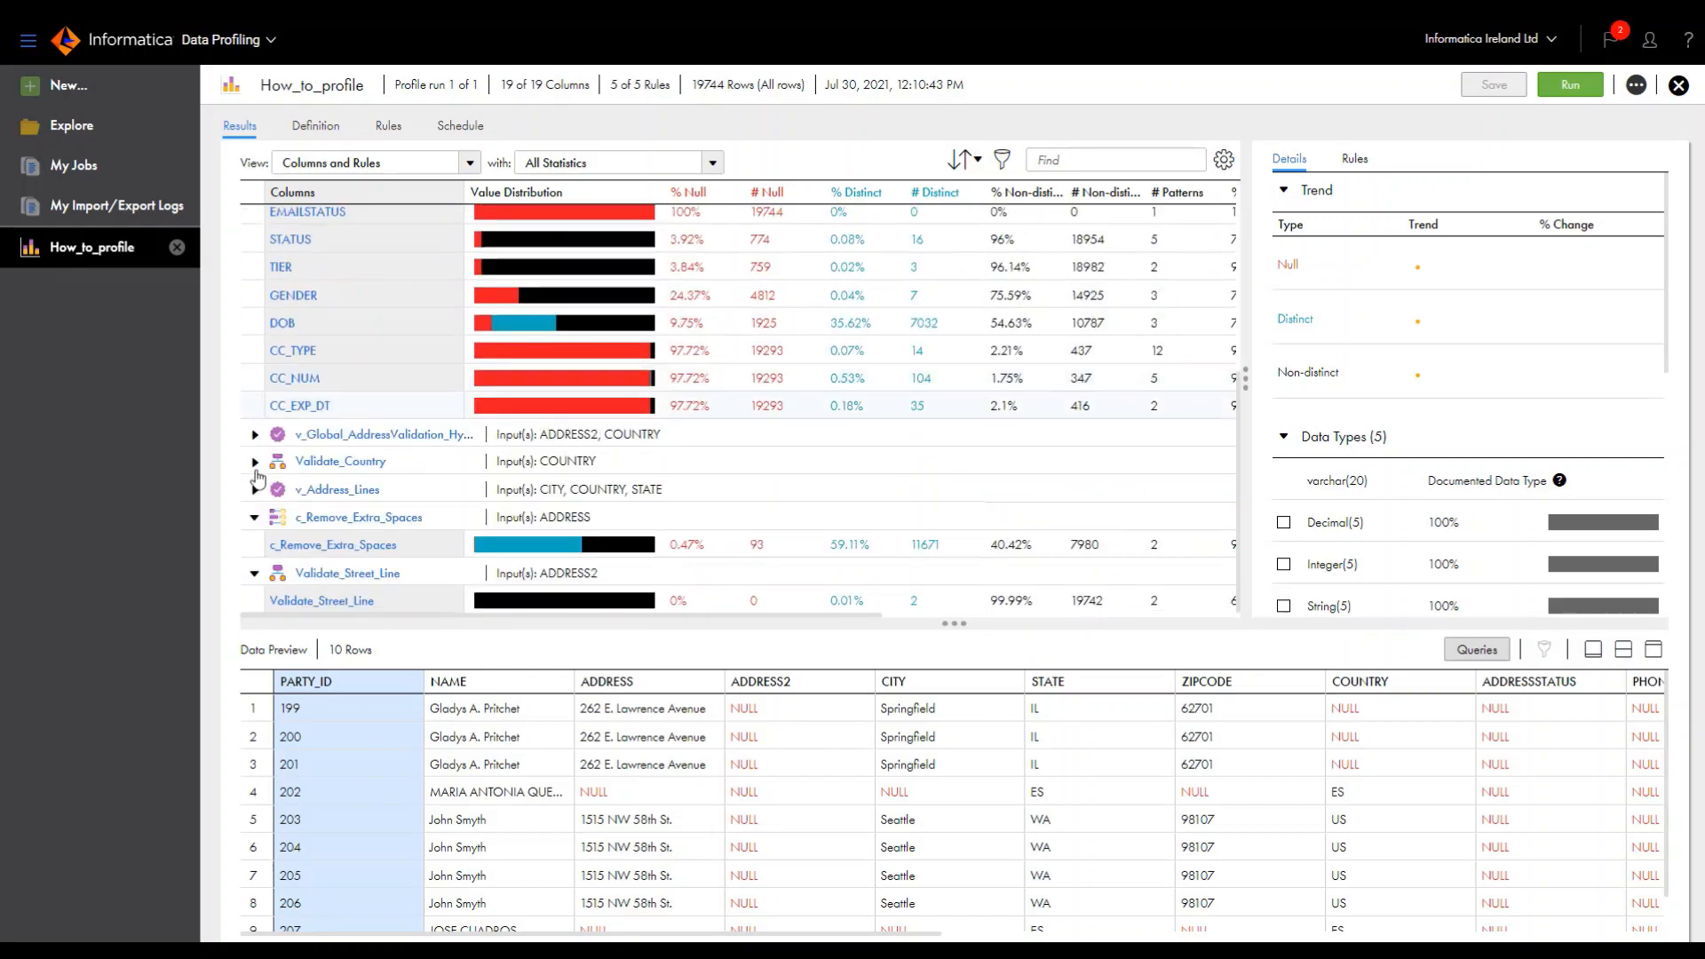
left_click(254, 517)
left_click(254, 573)
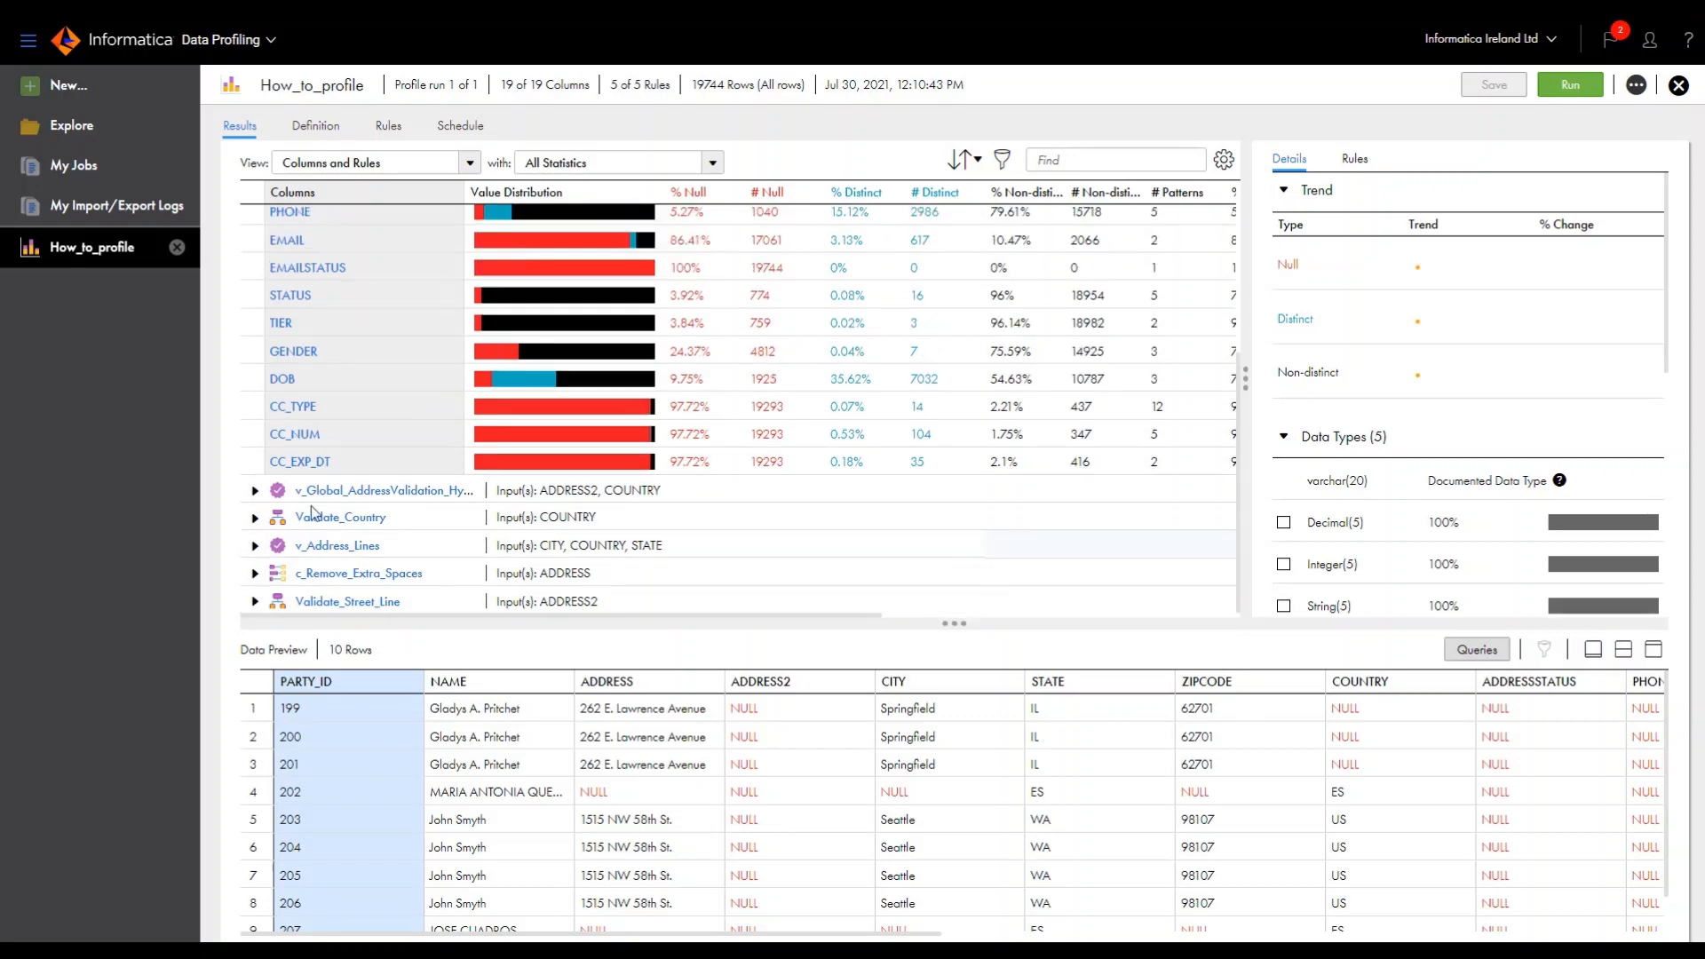
Open the COUNTRY column's detailed results and examine its value frequencies, data types, patterns and most frequent values
scroll(313, 512, "up", 5)
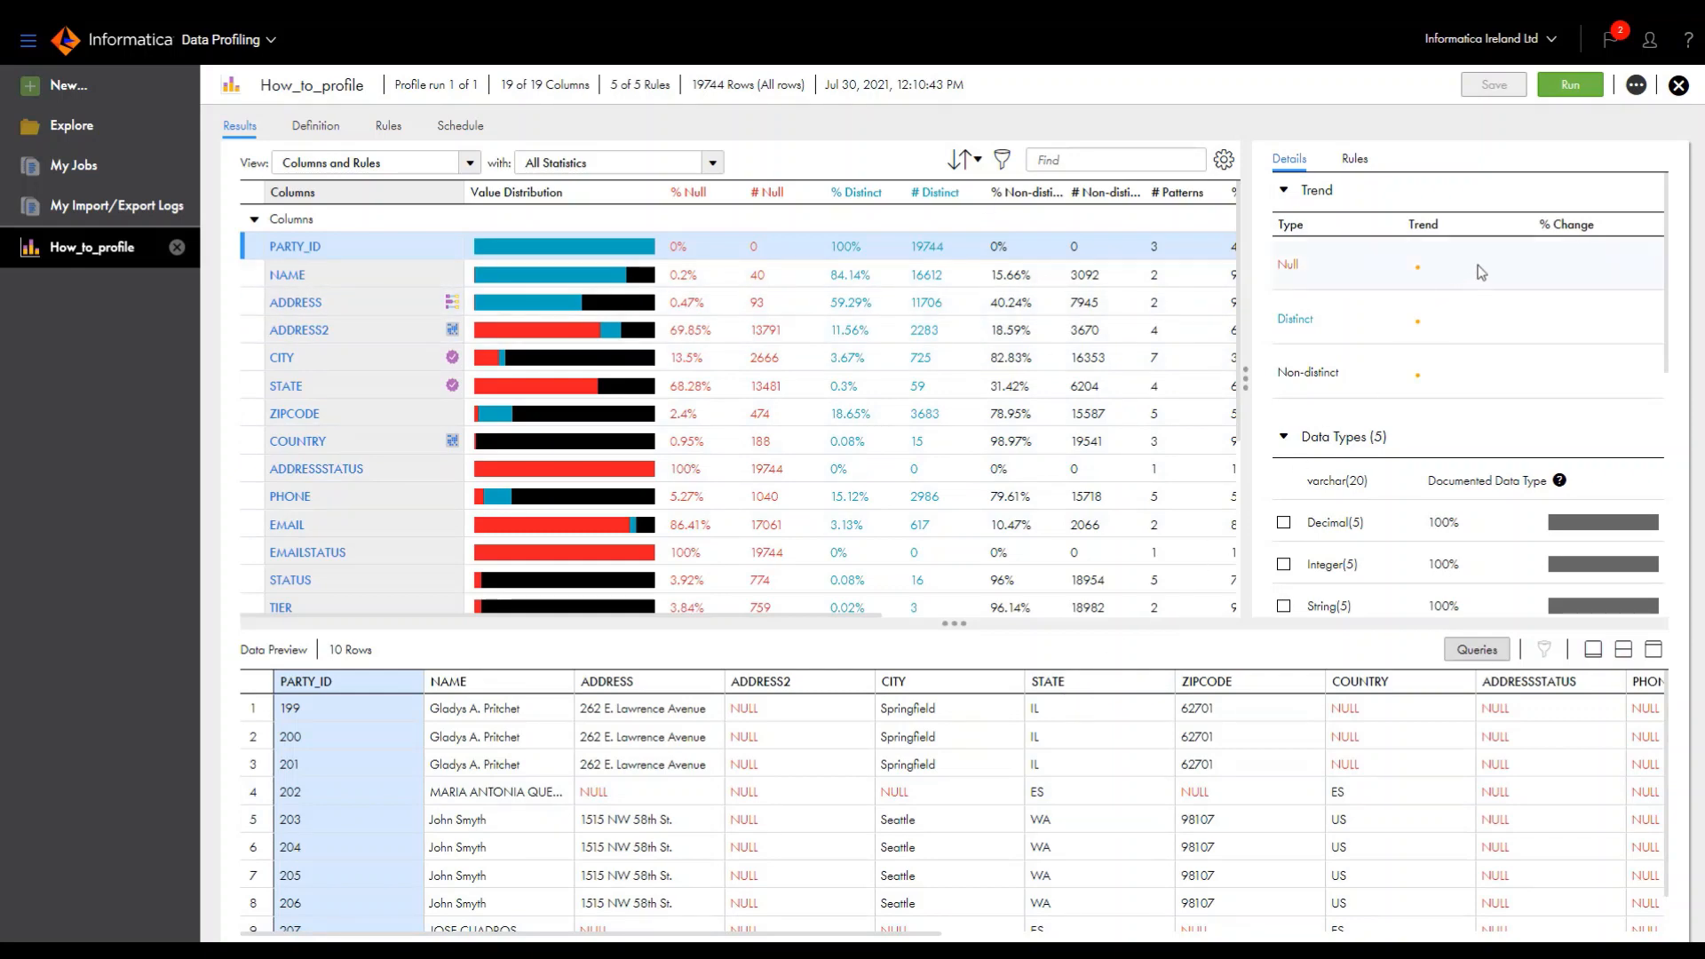
scroll(1479, 265, "down", 3)
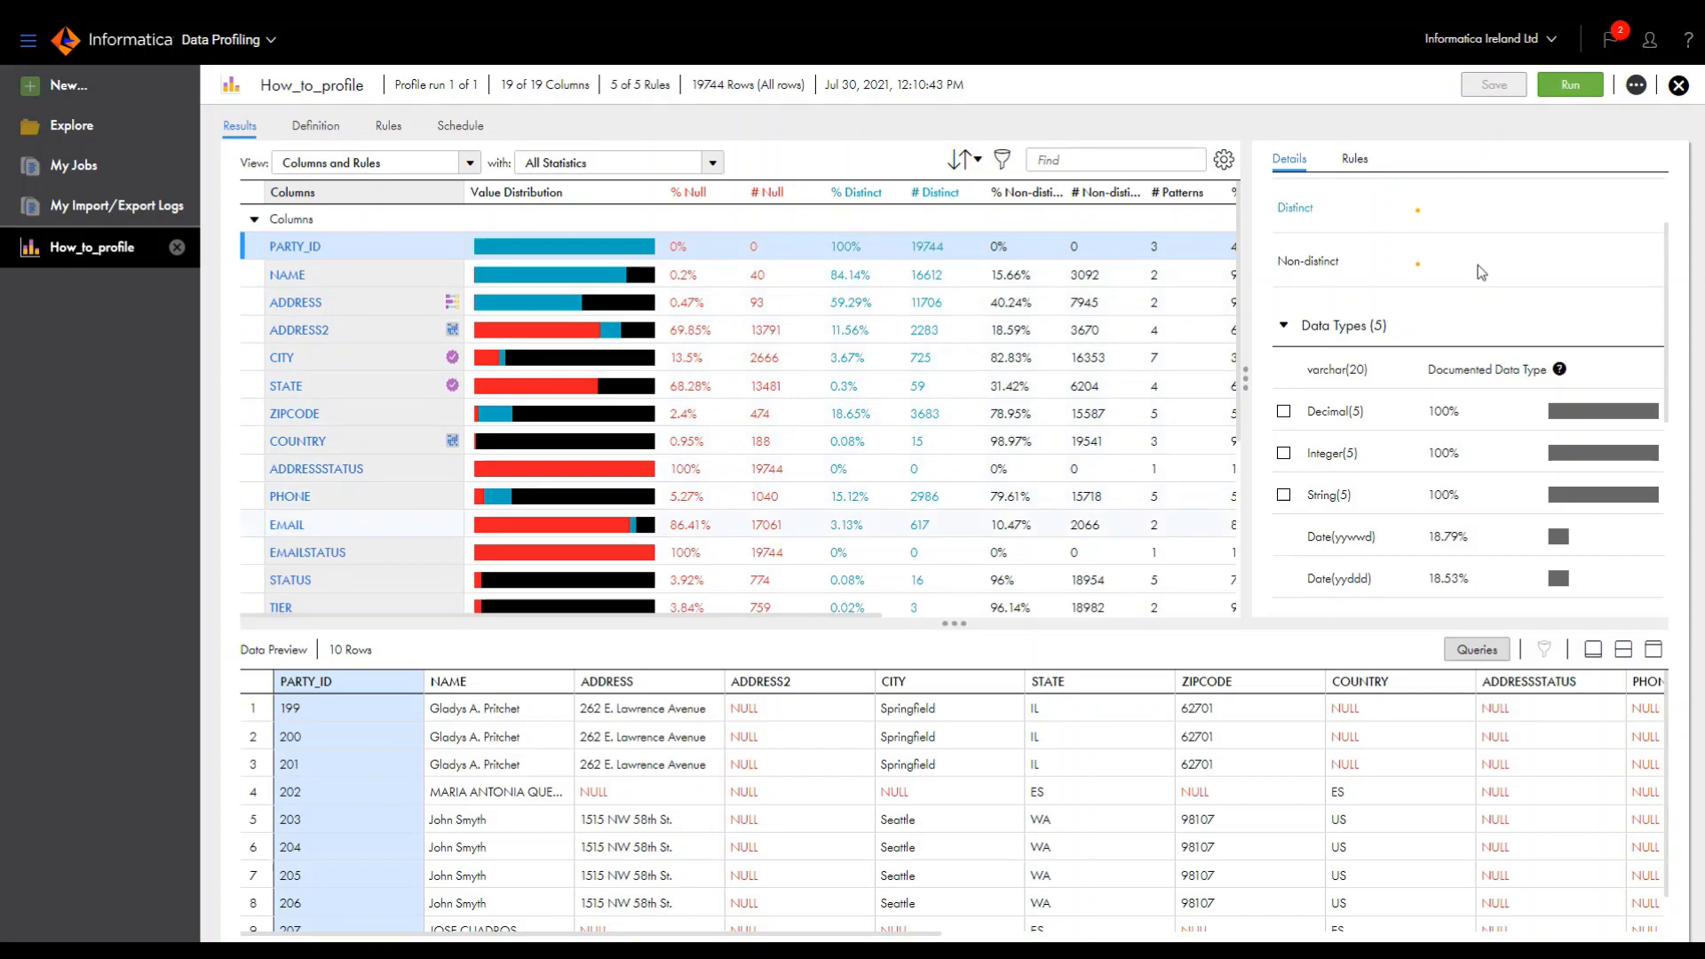
left_click(302, 441)
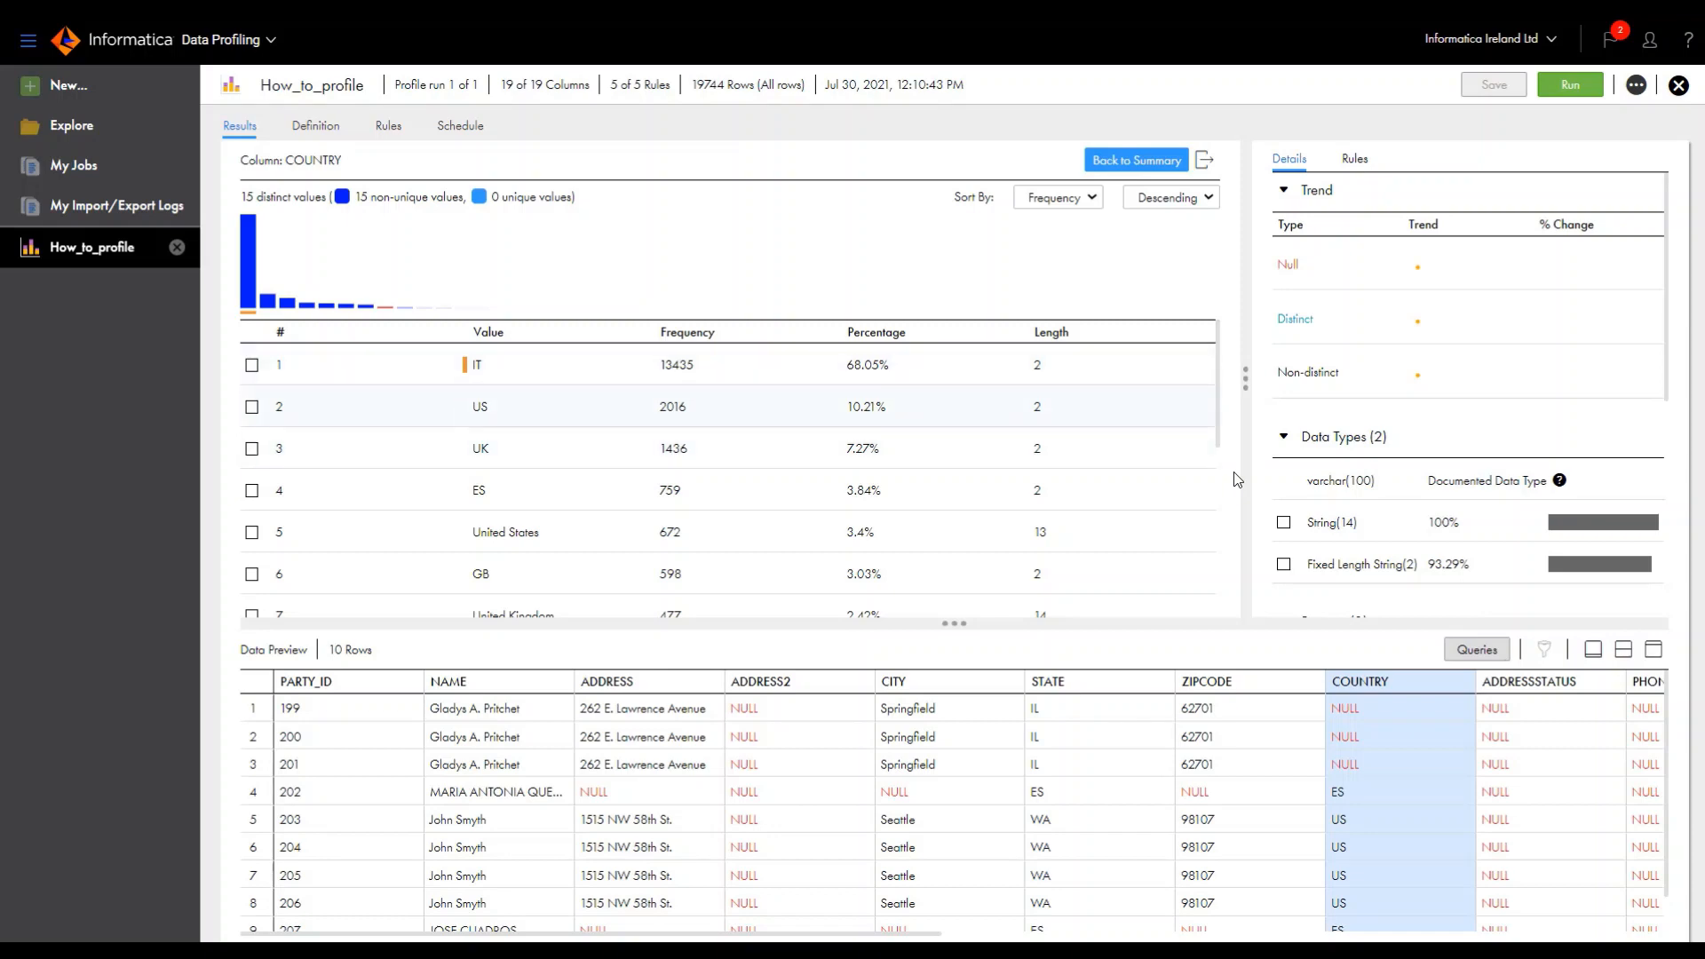
scroll(491, 471, "down", 5)
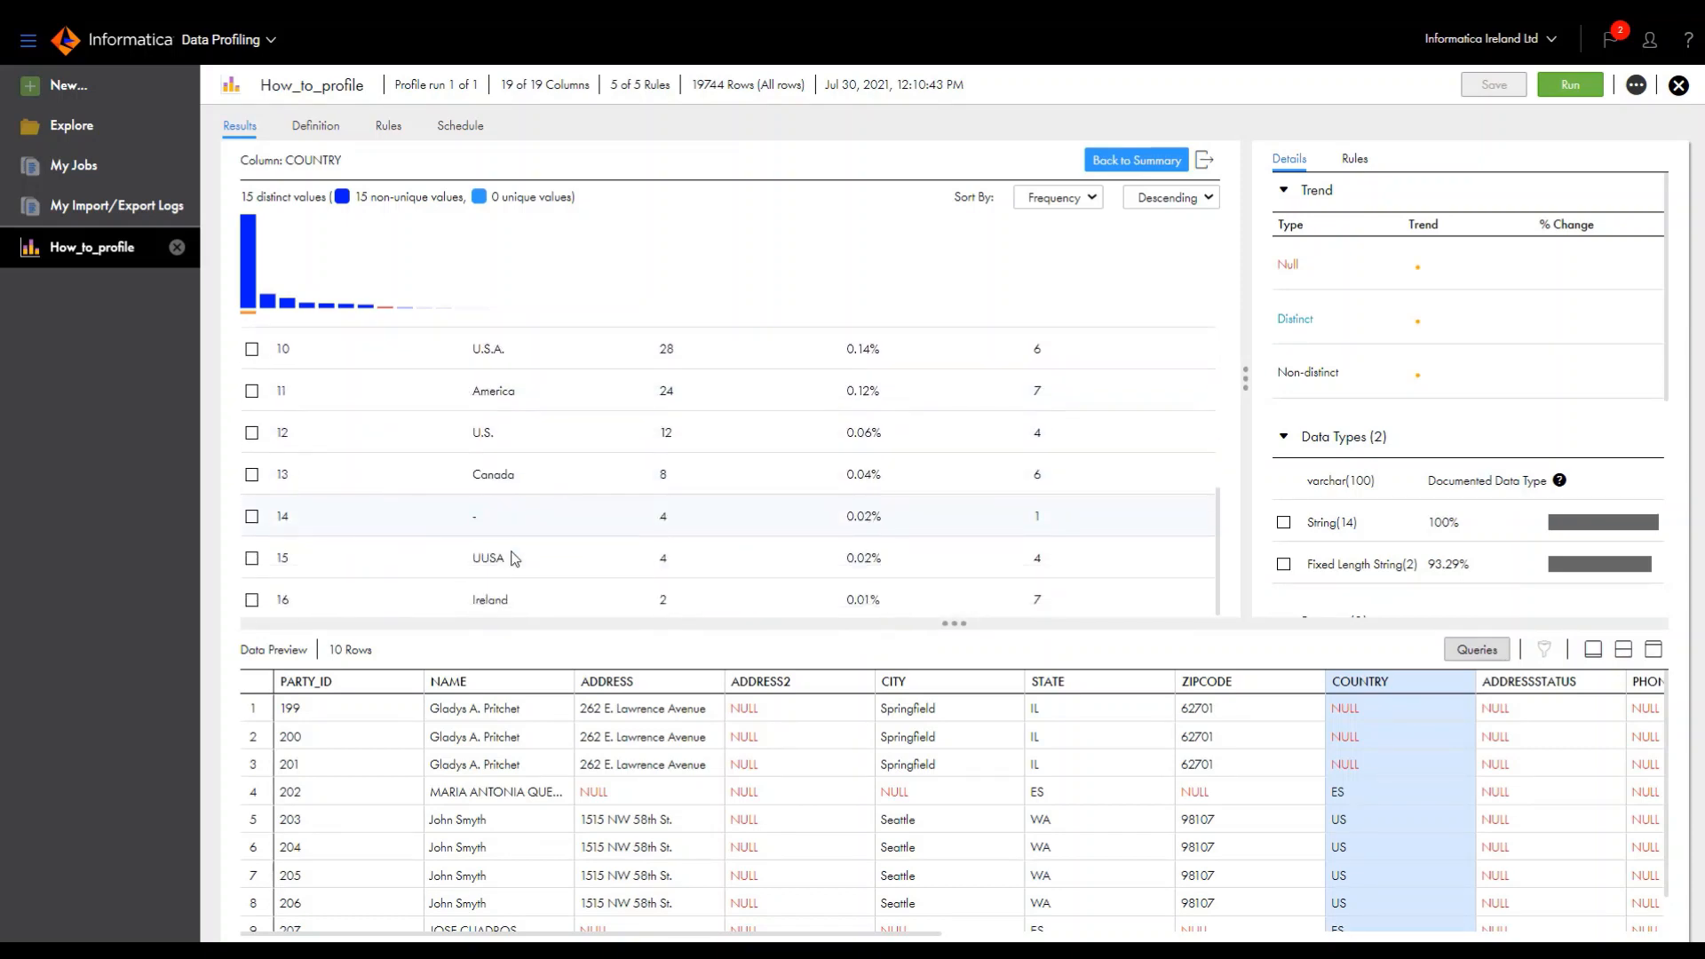
scroll(513, 557, "up", 4)
scroll(511, 558, "up", 2)
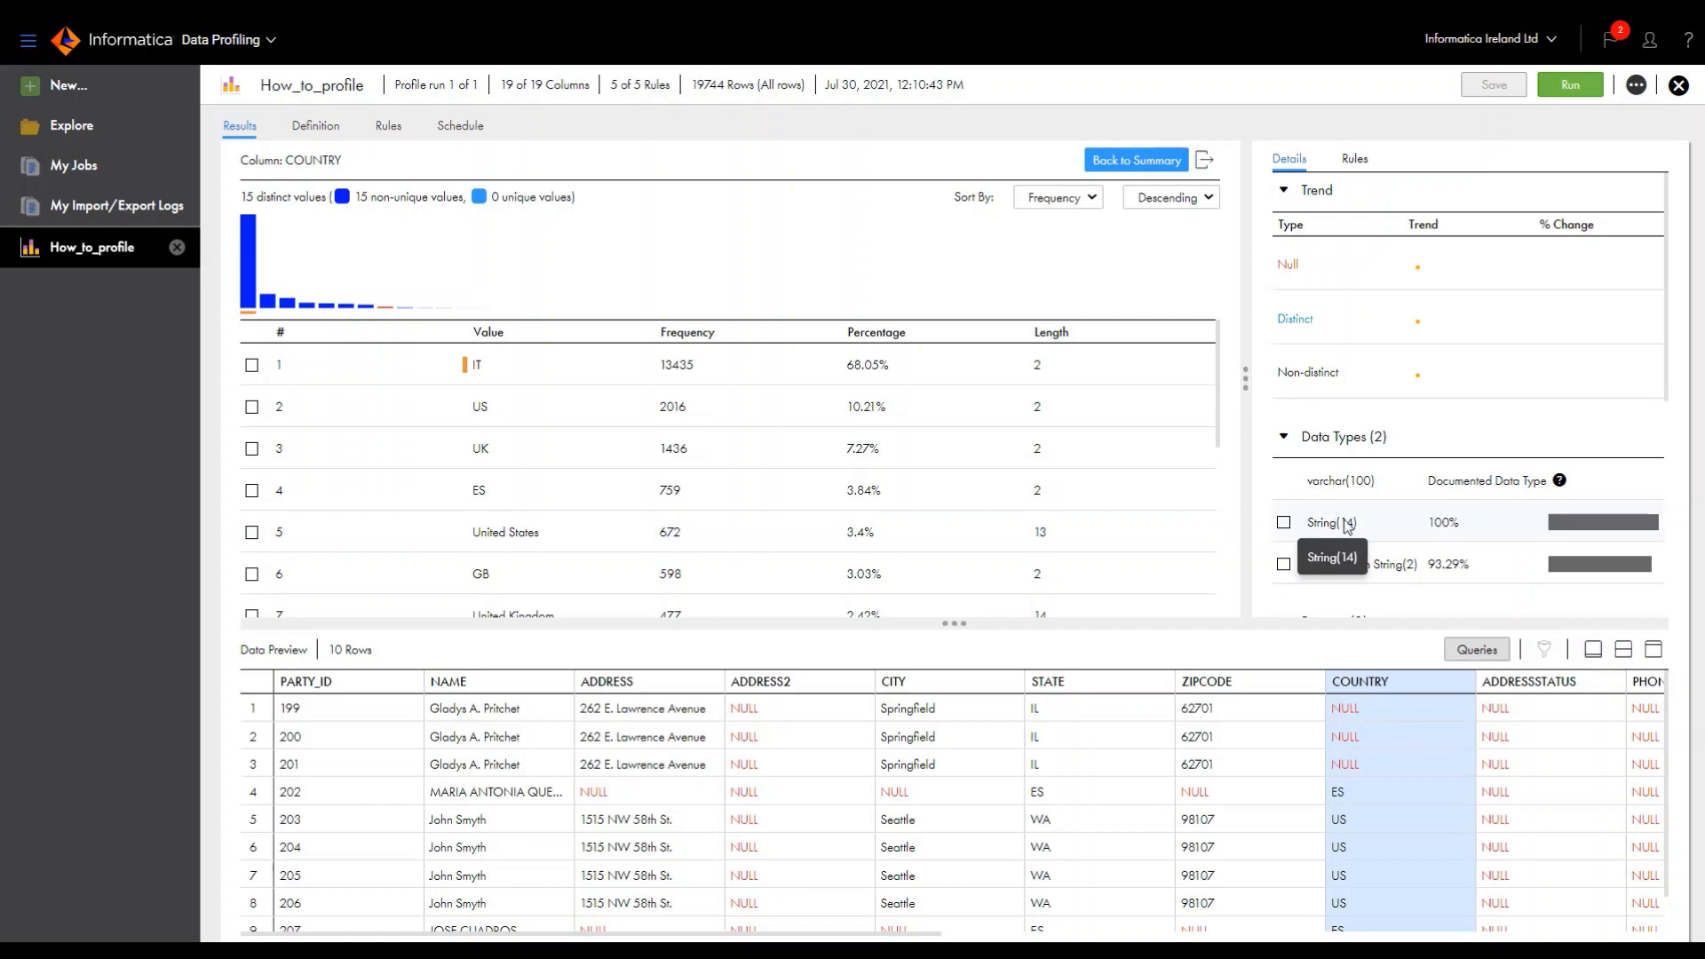
scroll(1465, 523, "down", 2)
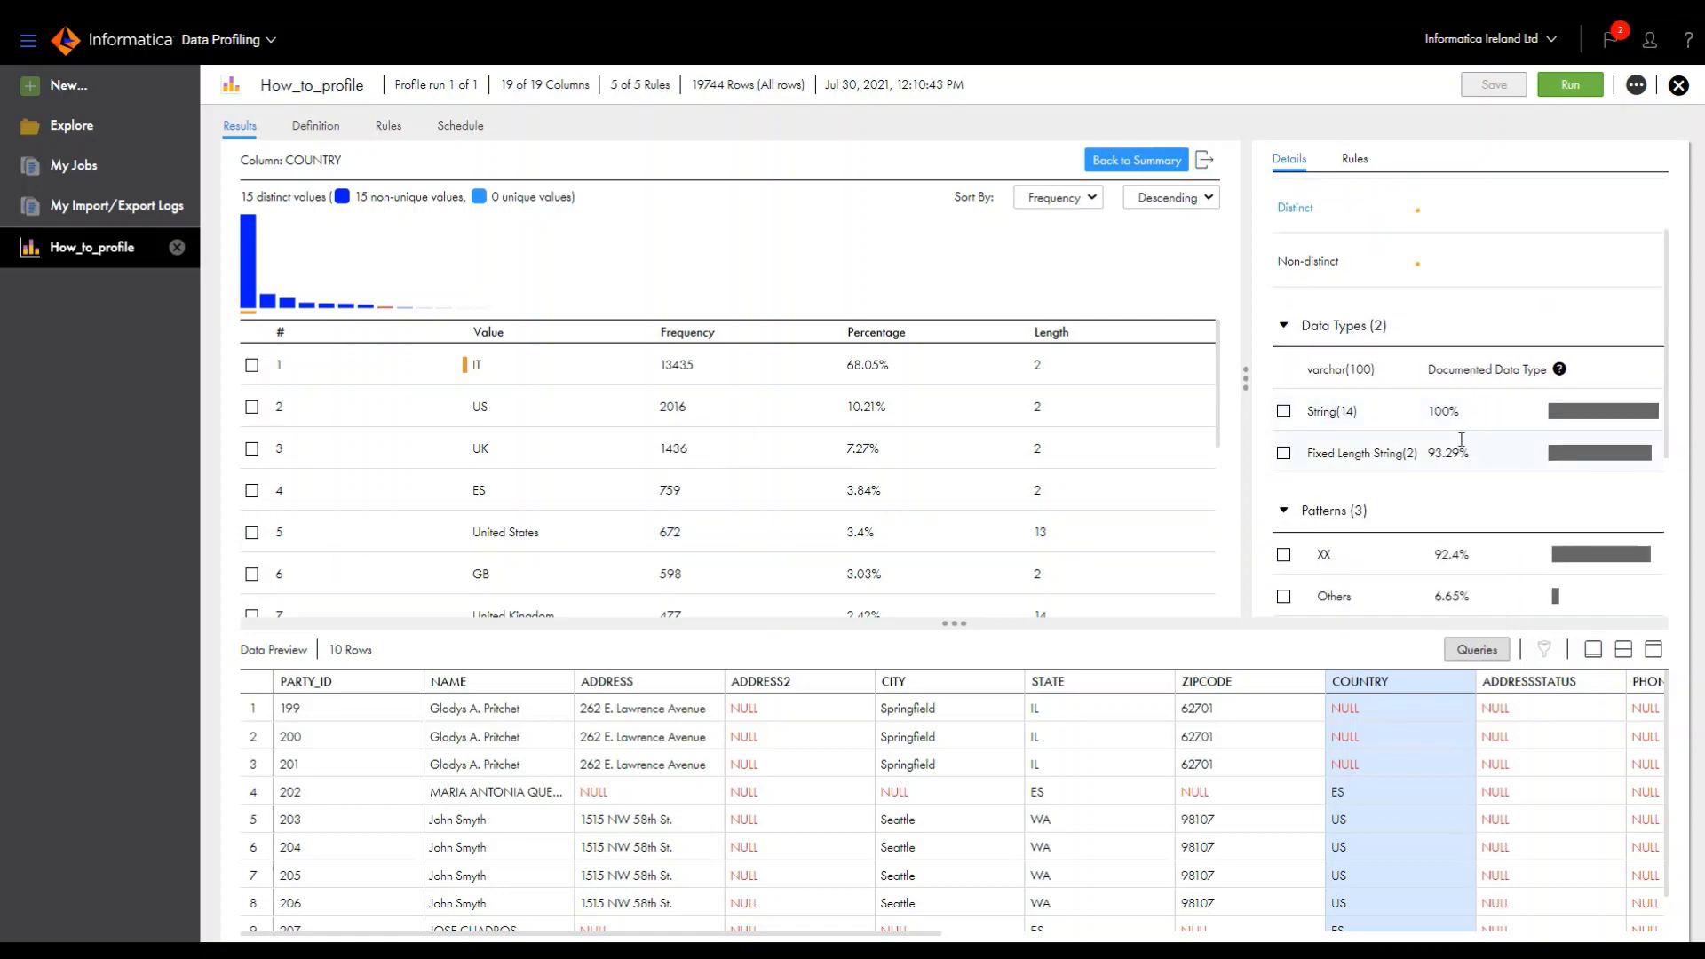
scroll(1461, 439, "down", 2)
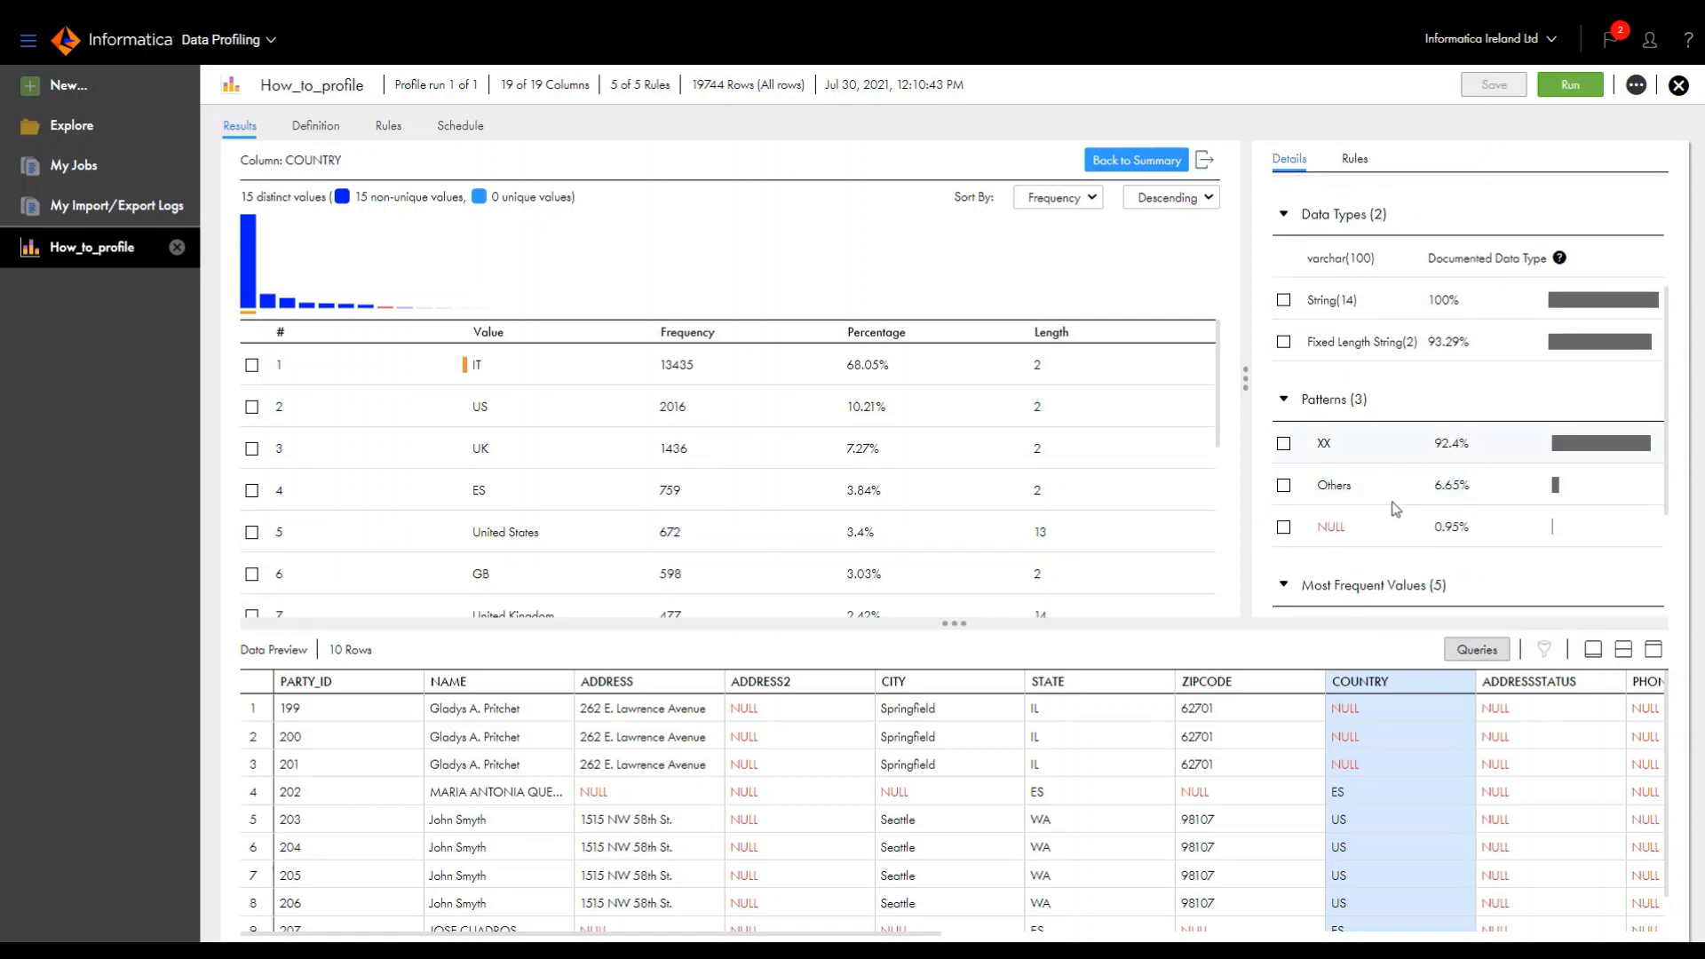
scroll(1393, 511, "down", 4)
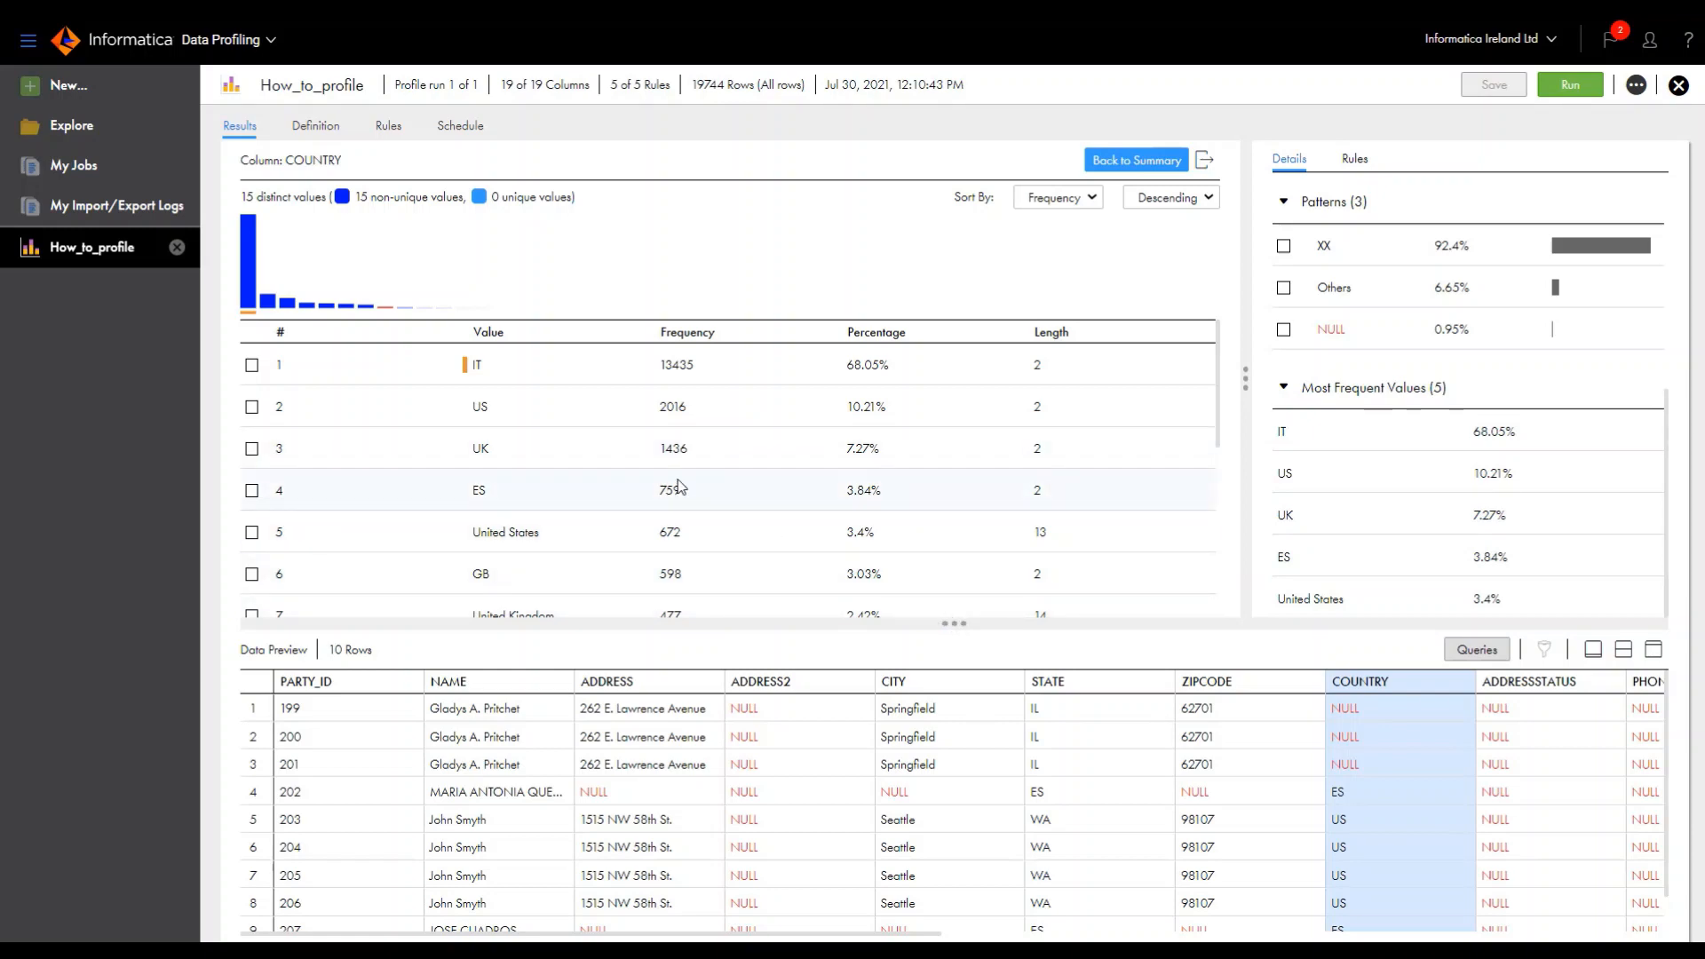
Filter the data preview to the rows whose COUNTRY value is U.S.A
scroll(680, 486, "down", 2)
scroll(679, 485, "down", 2)
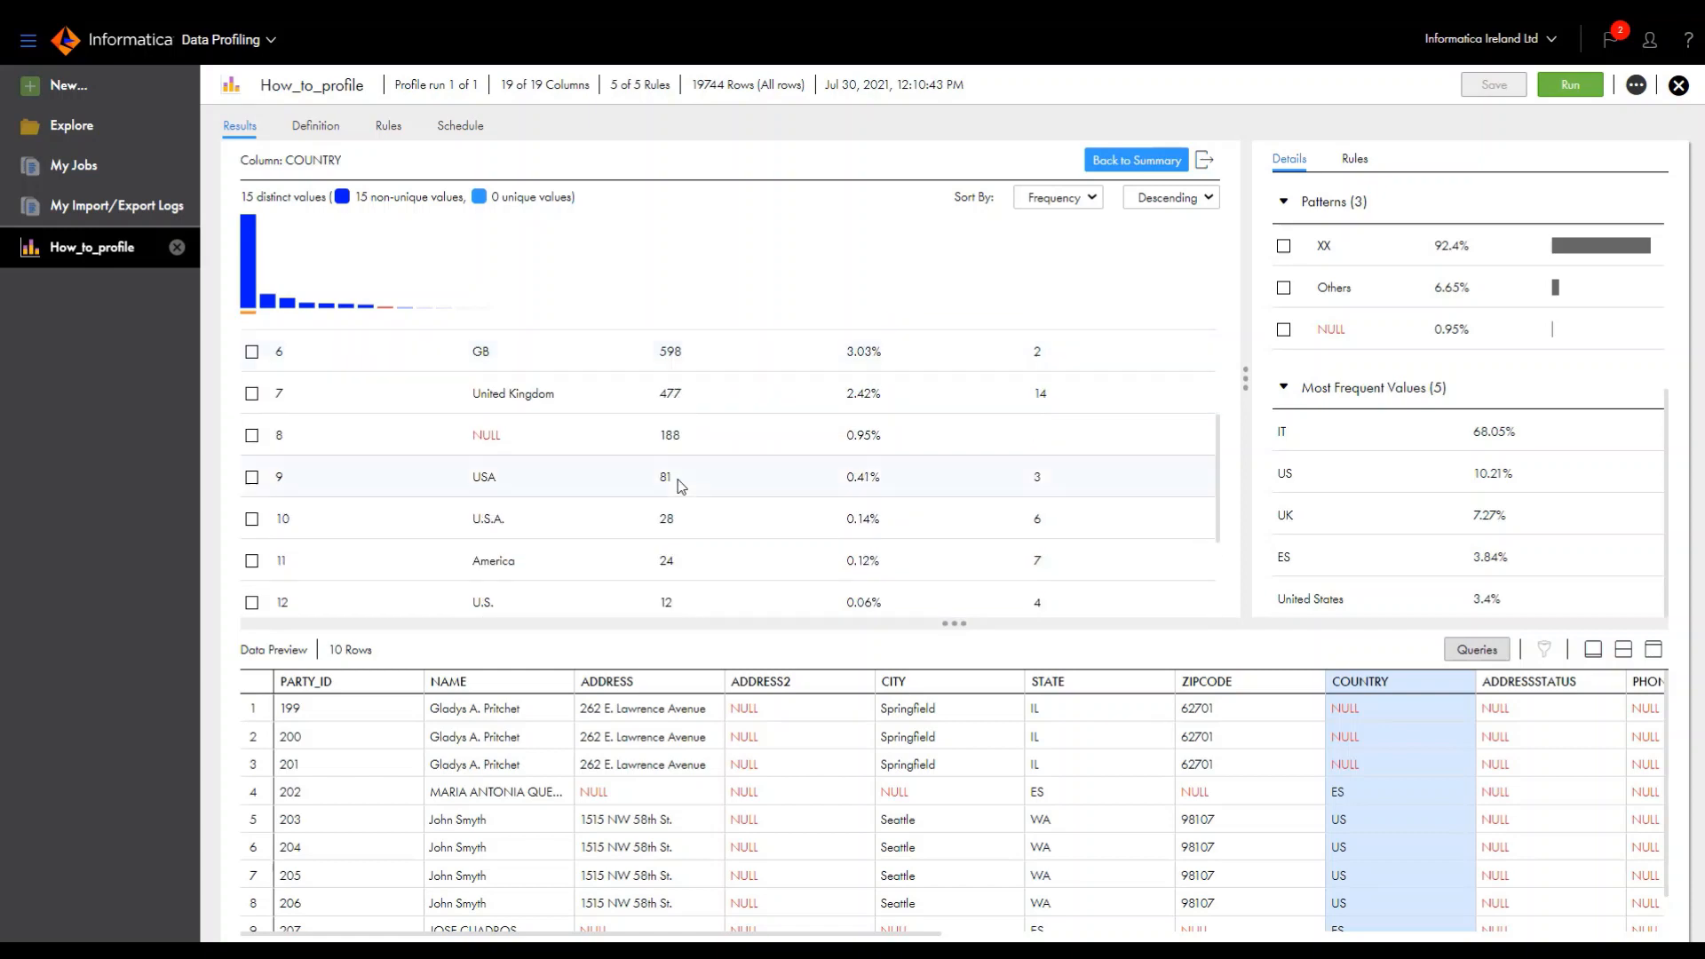
left_click(252, 523)
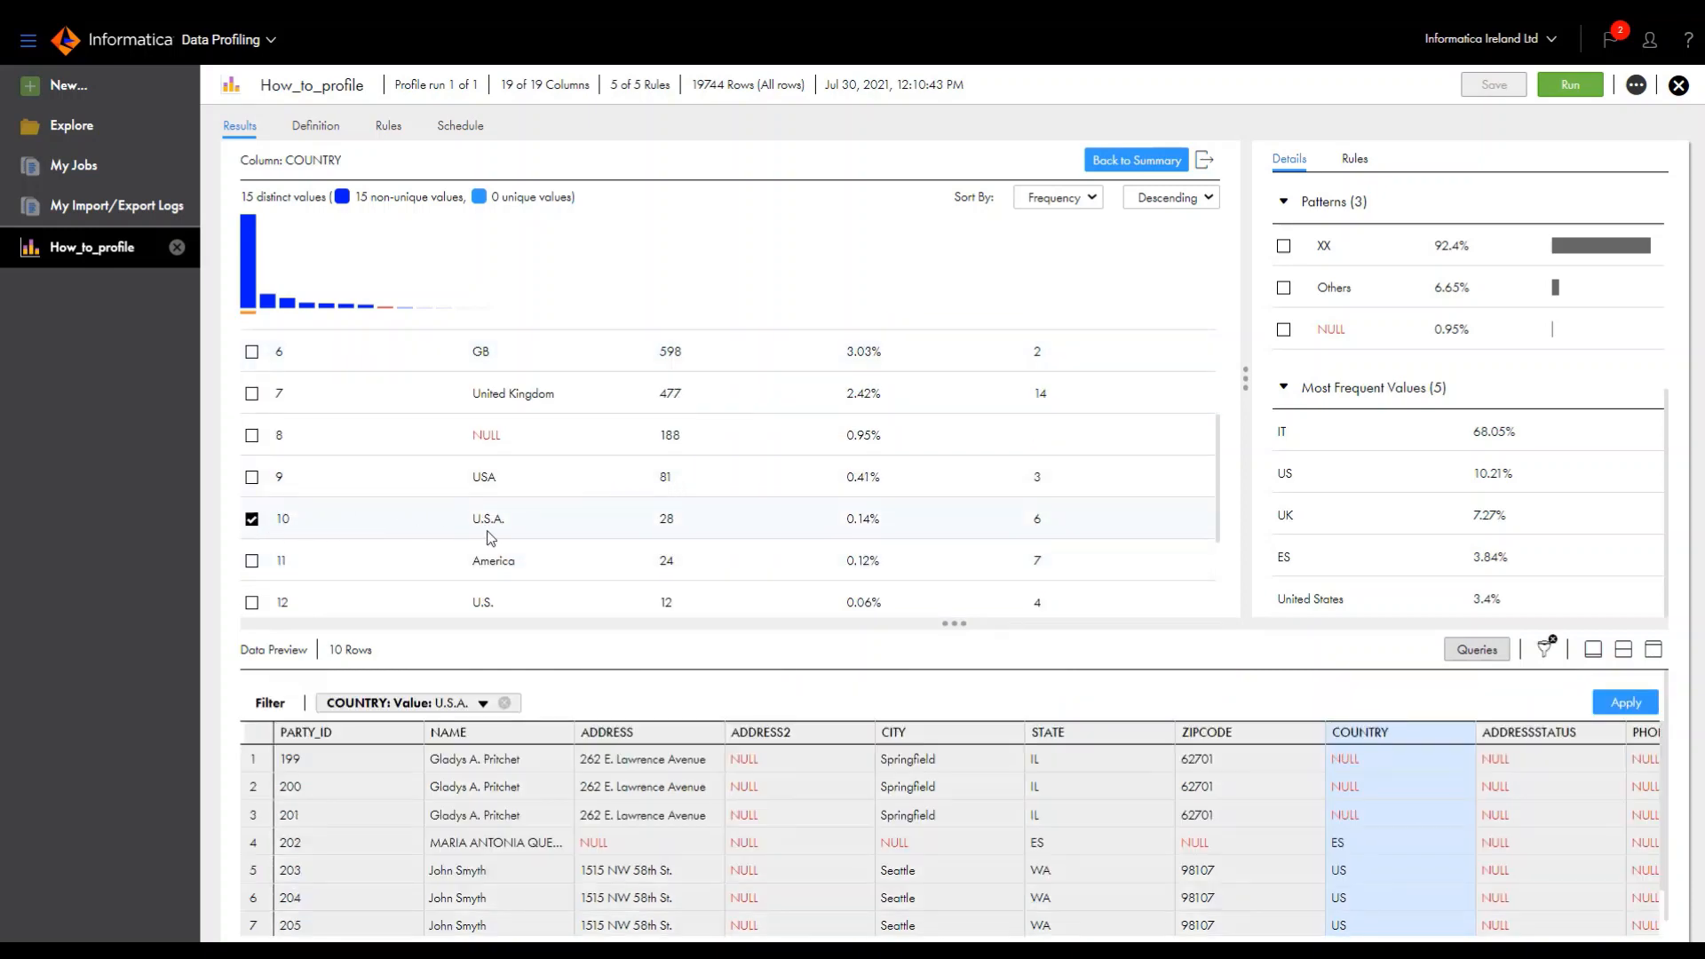
left_click(1624, 708)
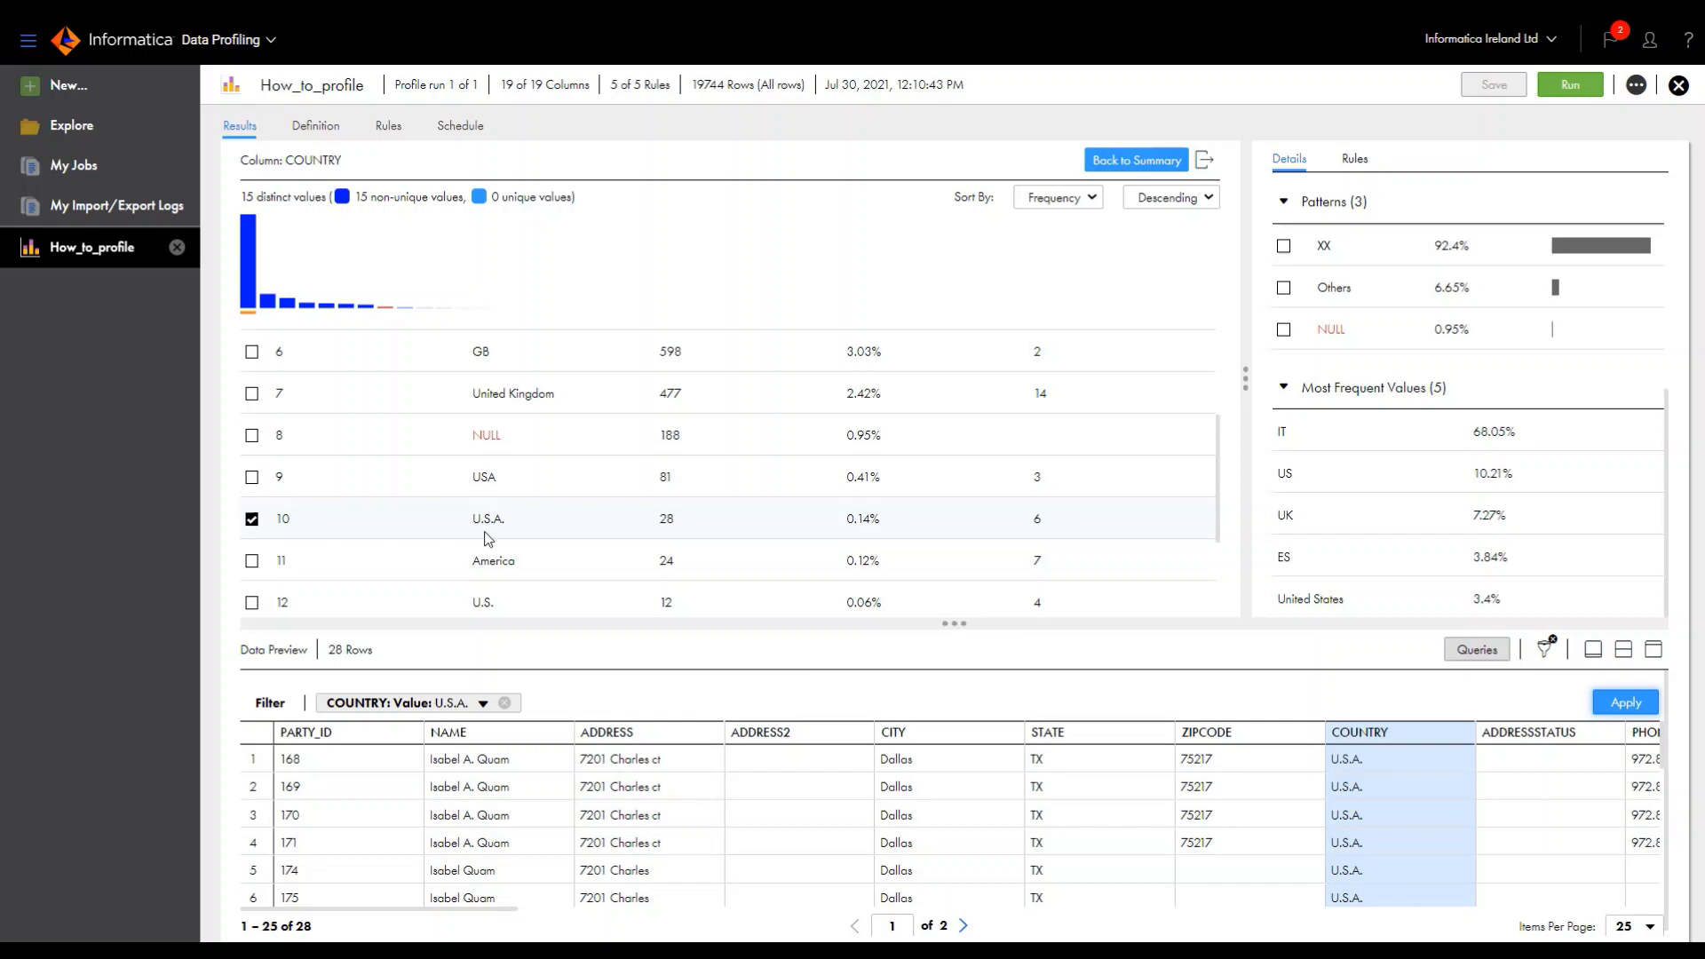
Review COUNTRY's trend and data type details, and view the options for exporting its values to a dictionary without exporting
scroll(1318, 399, "up", 3)
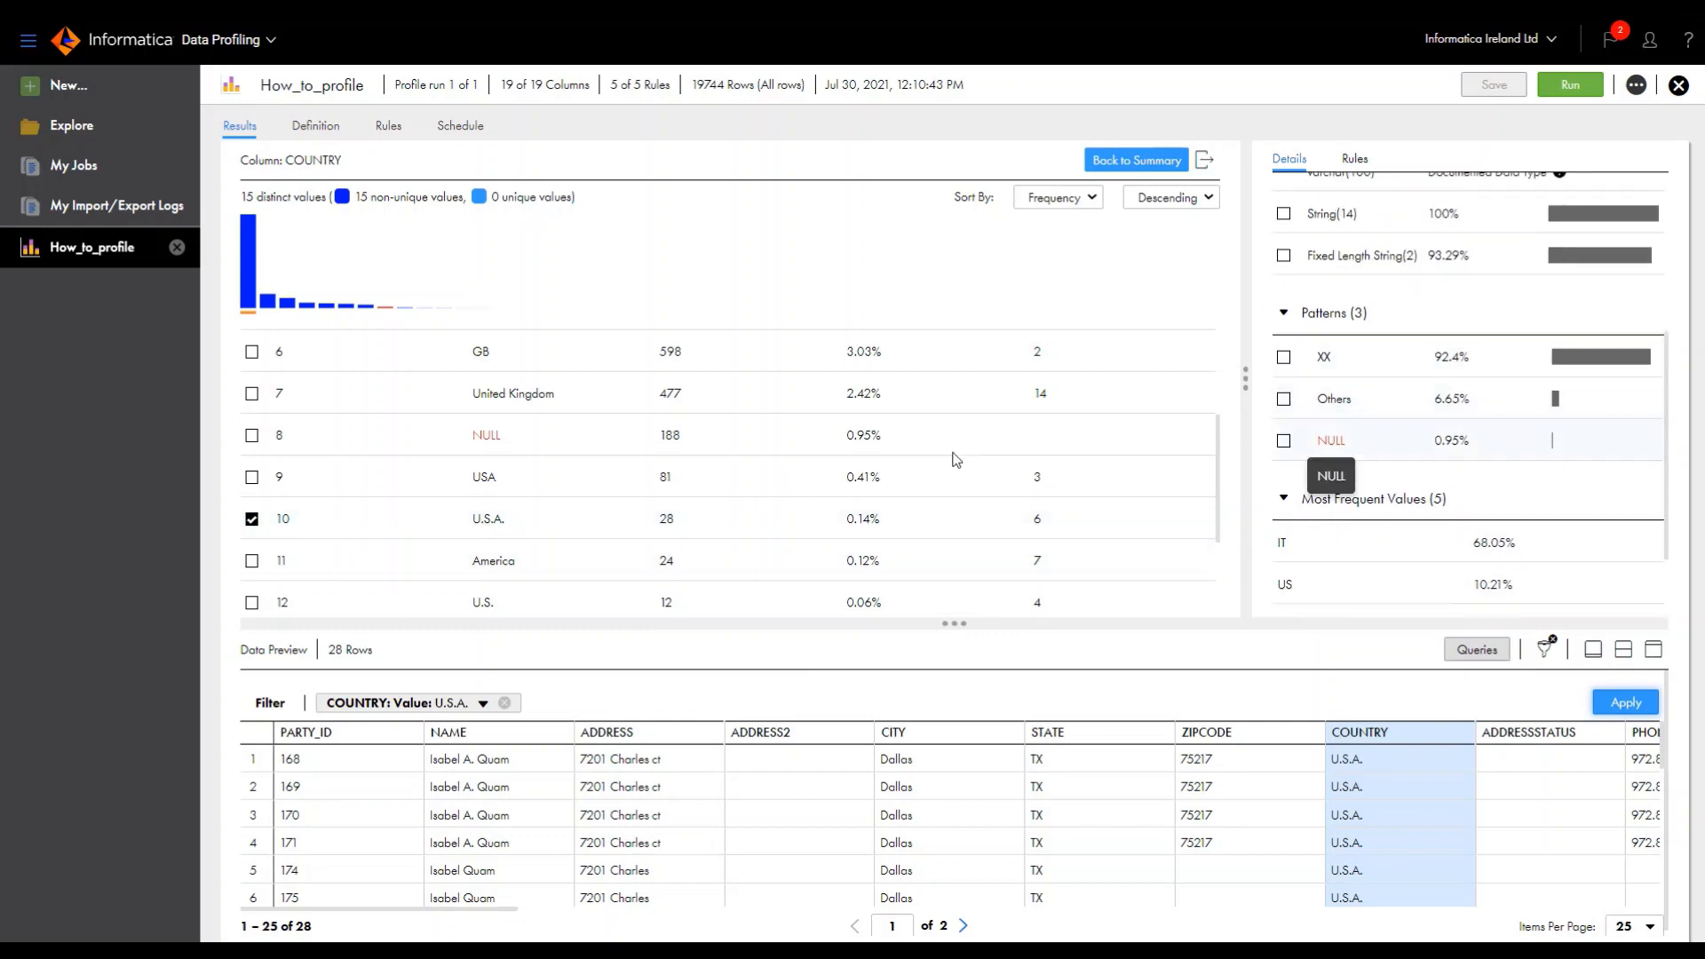
scroll(1318, 399, "up", 4)
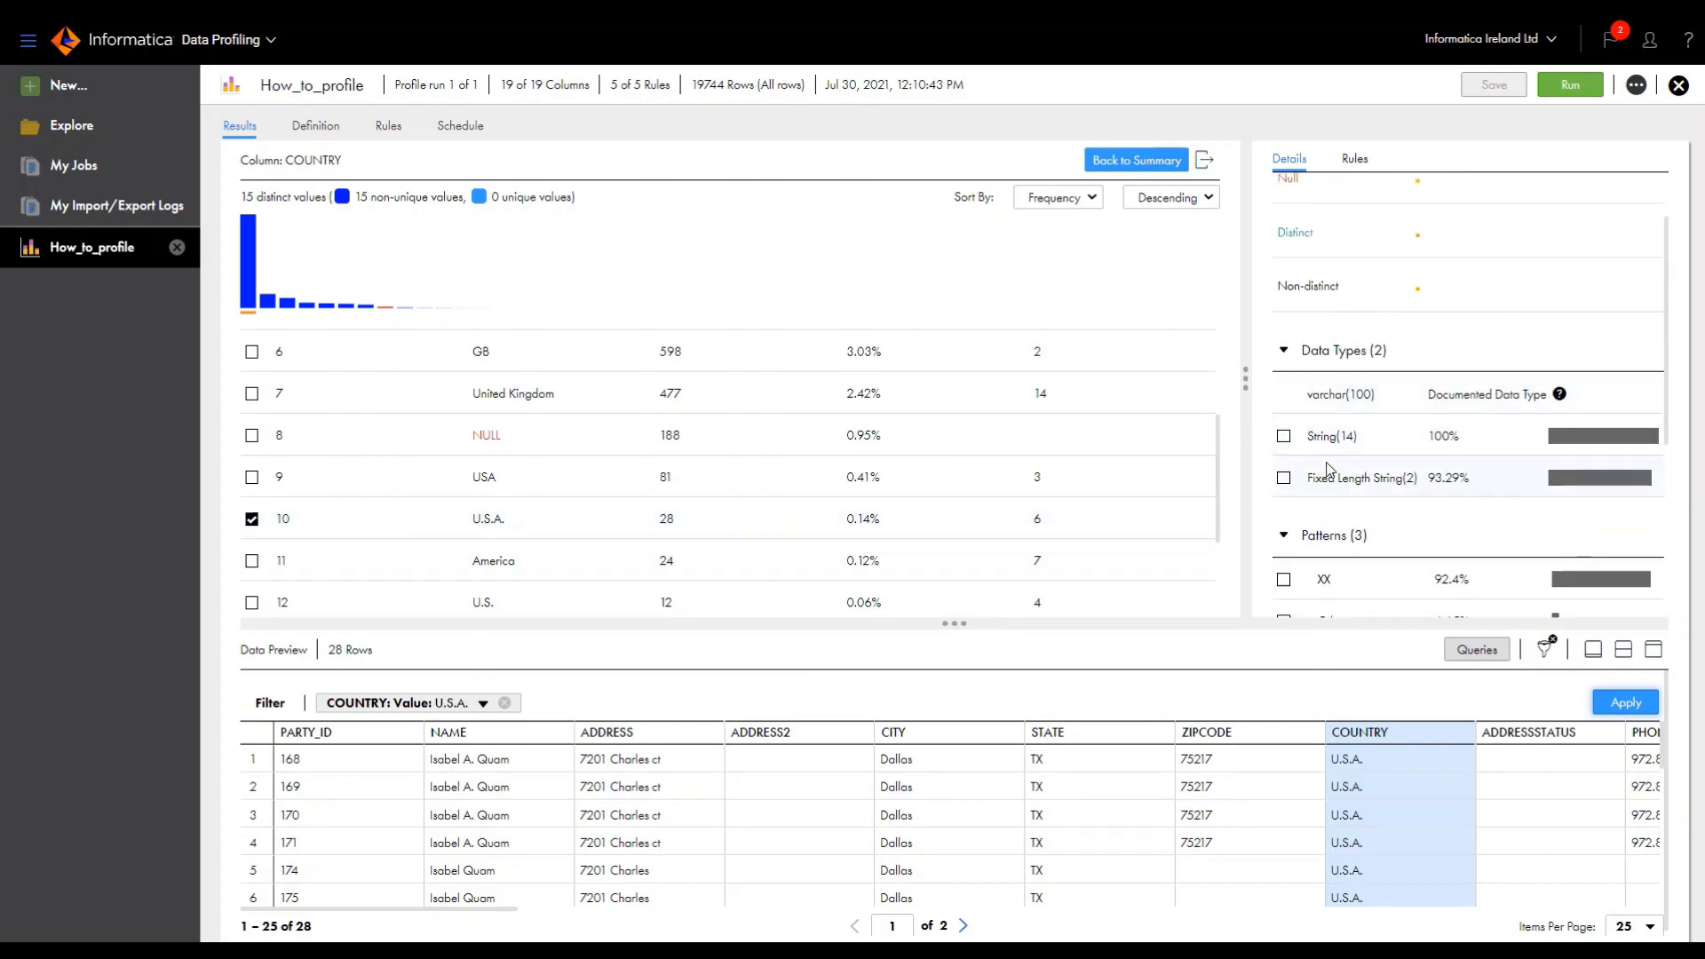
scroll(1329, 470, "up", 1)
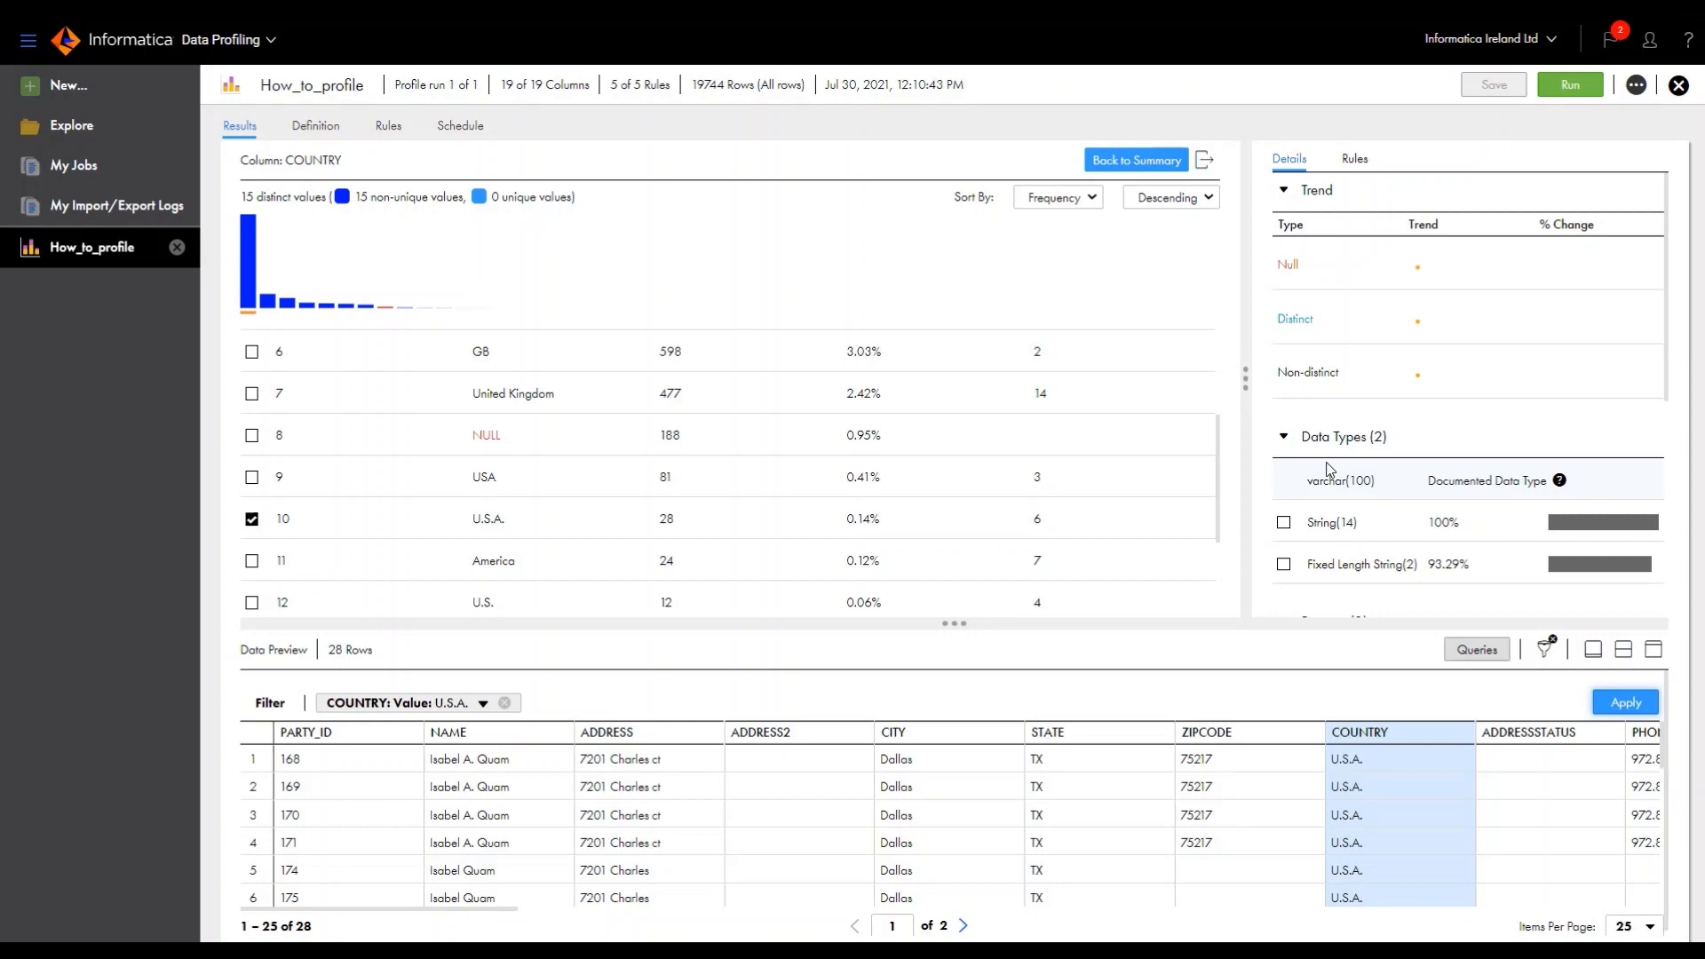
left_click(1205, 162)
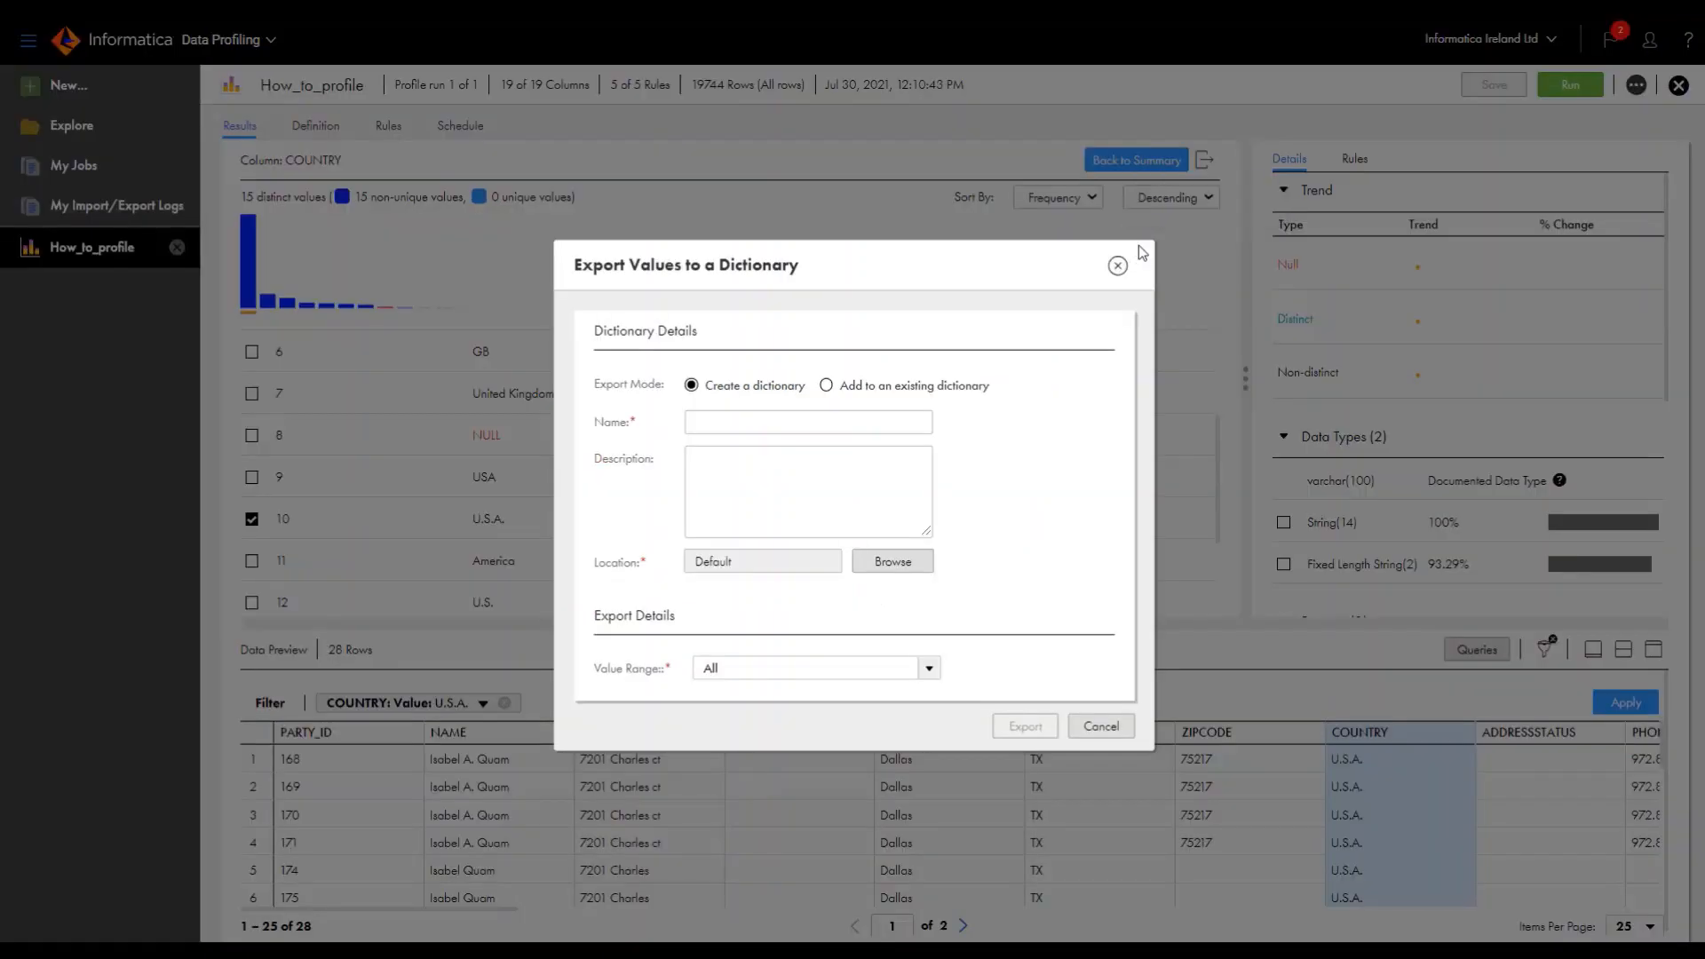
left_click(1102, 725)
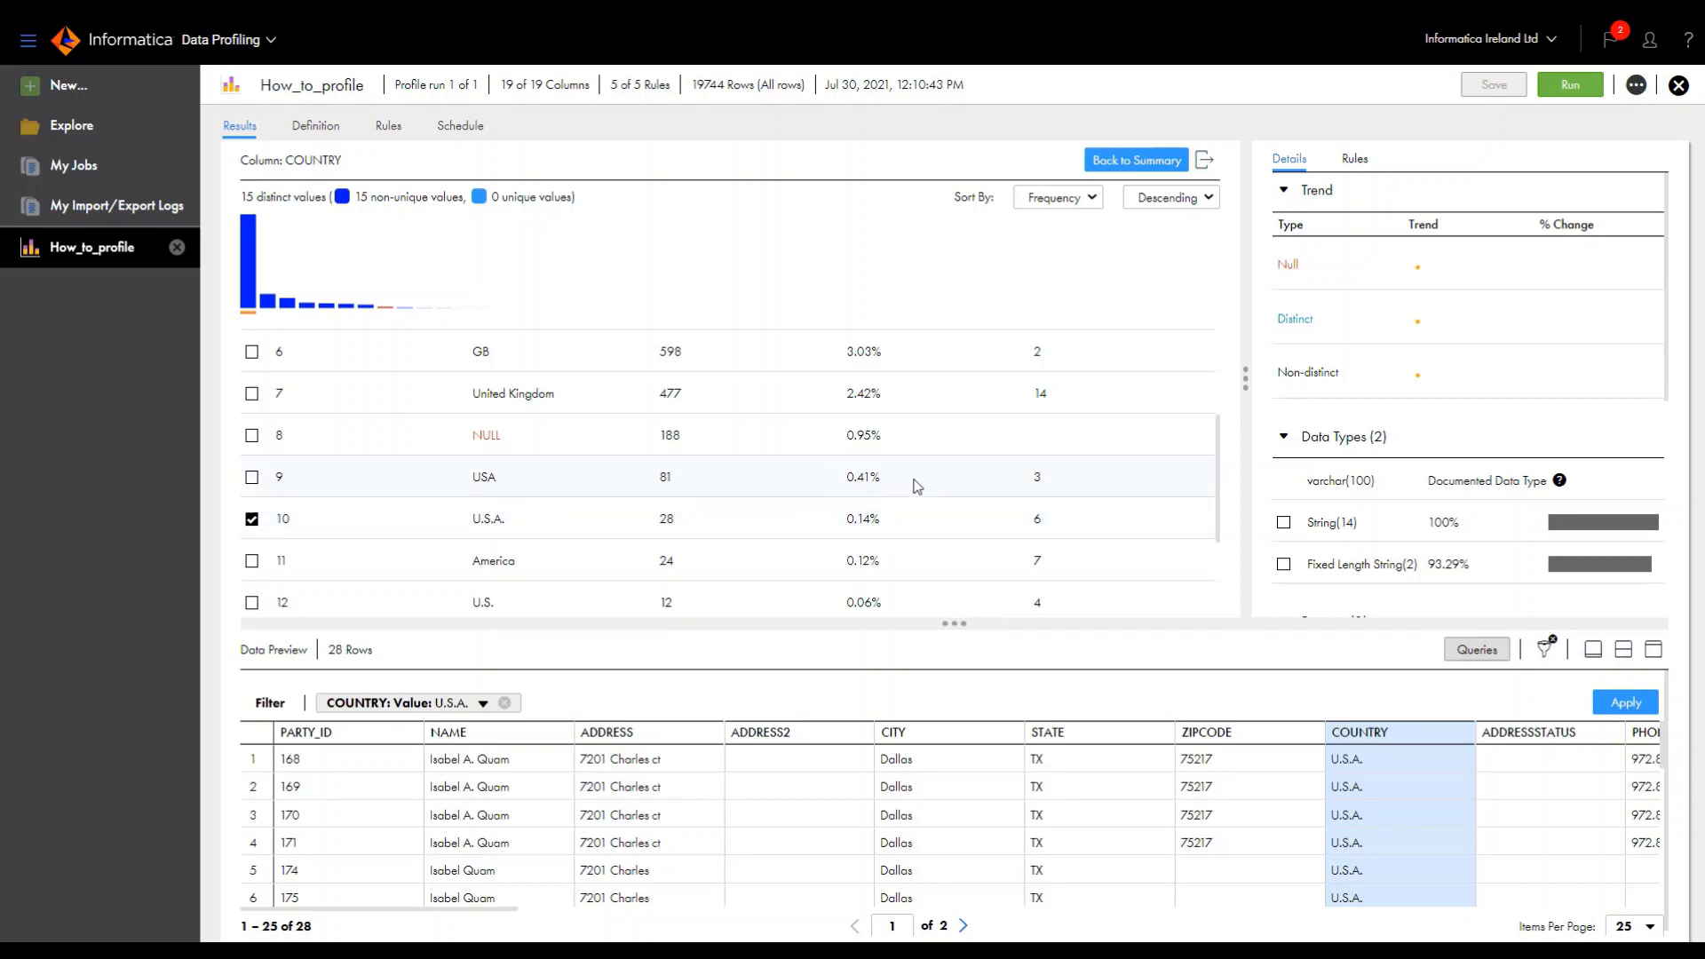
Add the Address_Status cleanse rule from the SnowflakeDemo location to the profile and apply it to the ADDRESSSTATUS column
left_click(395, 129)
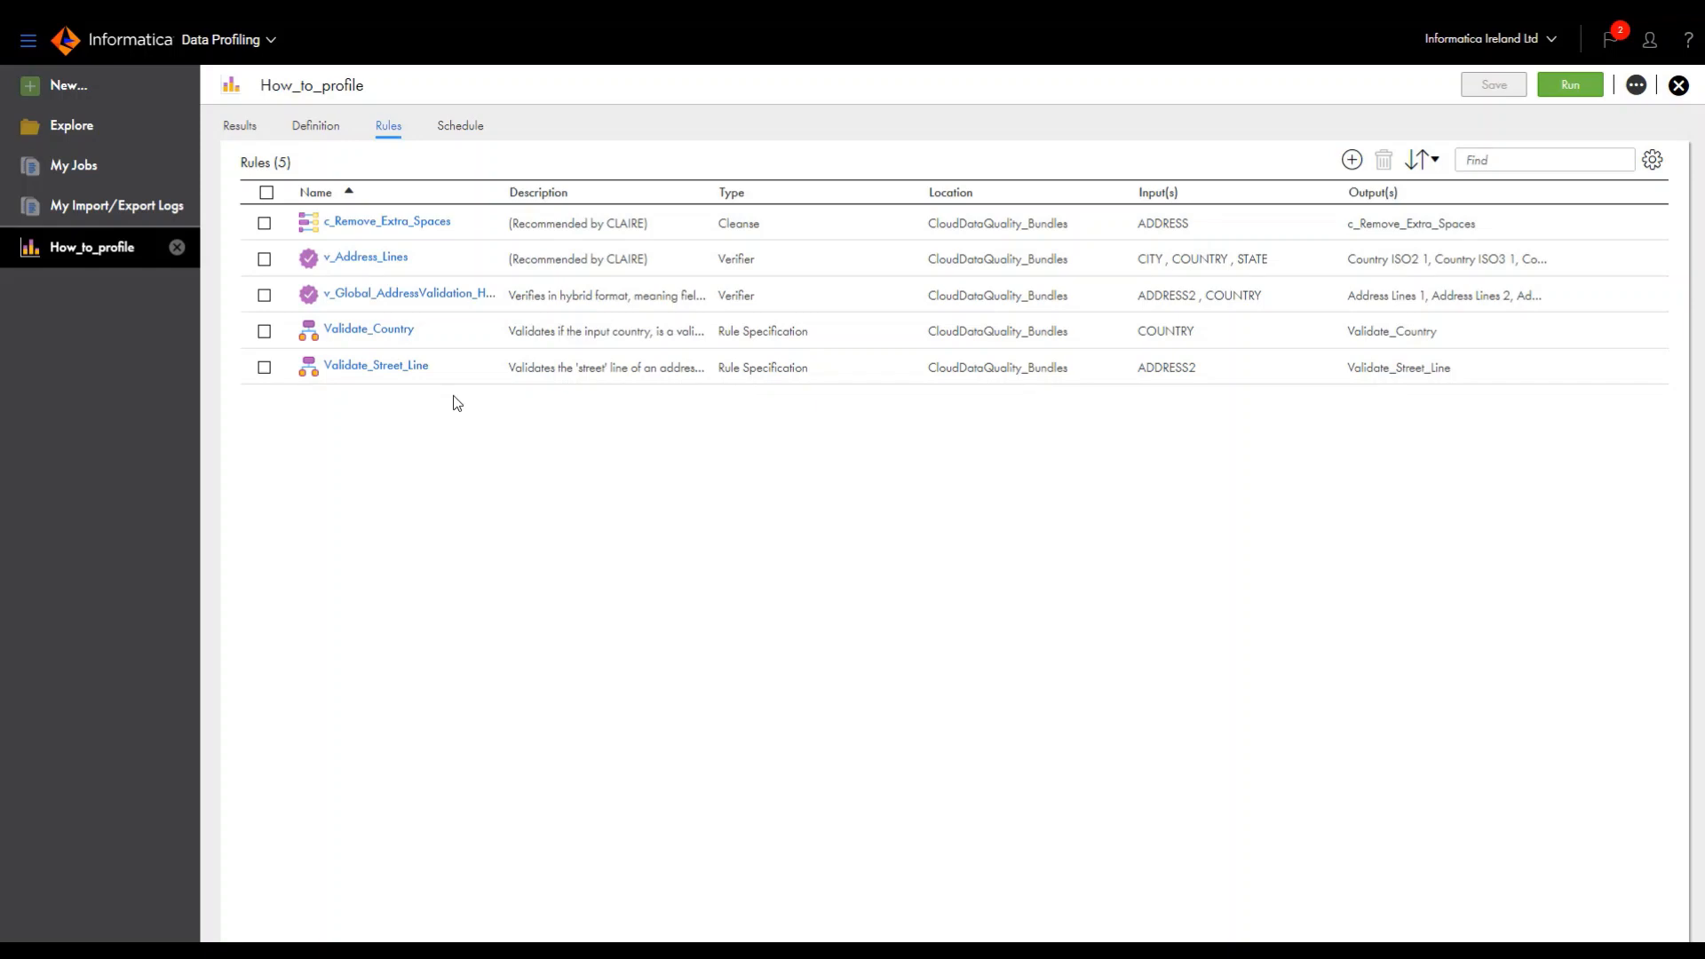
left_click(1352, 160)
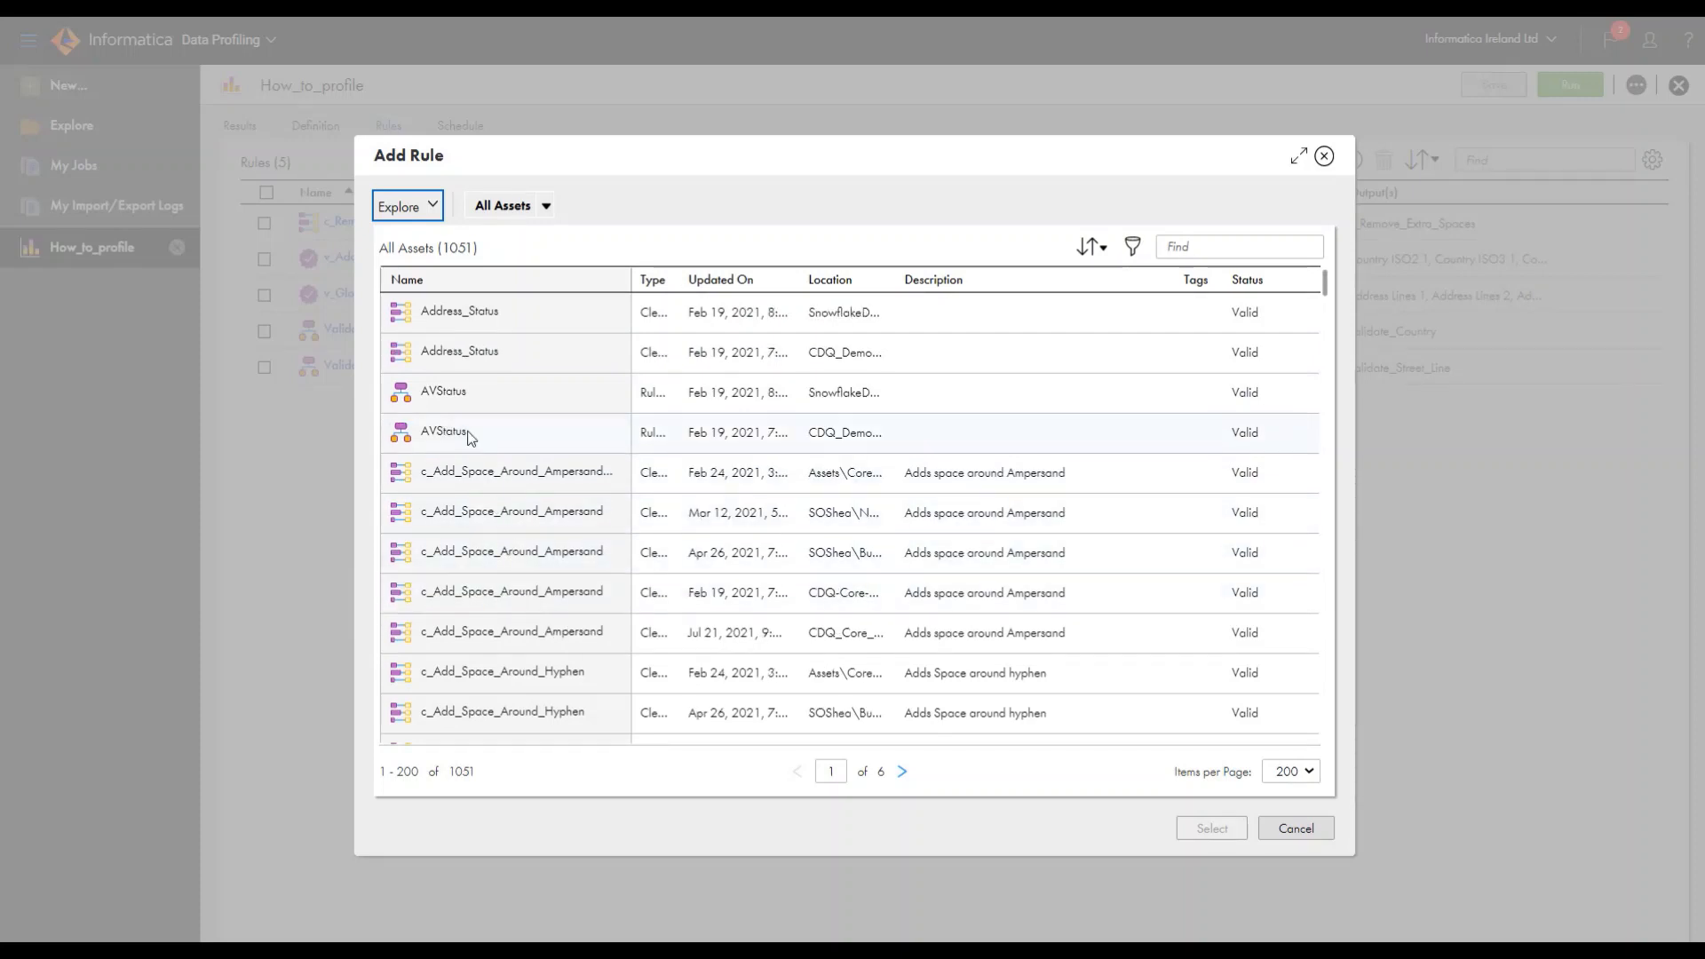
left_click(443, 323)
left_click(1210, 828)
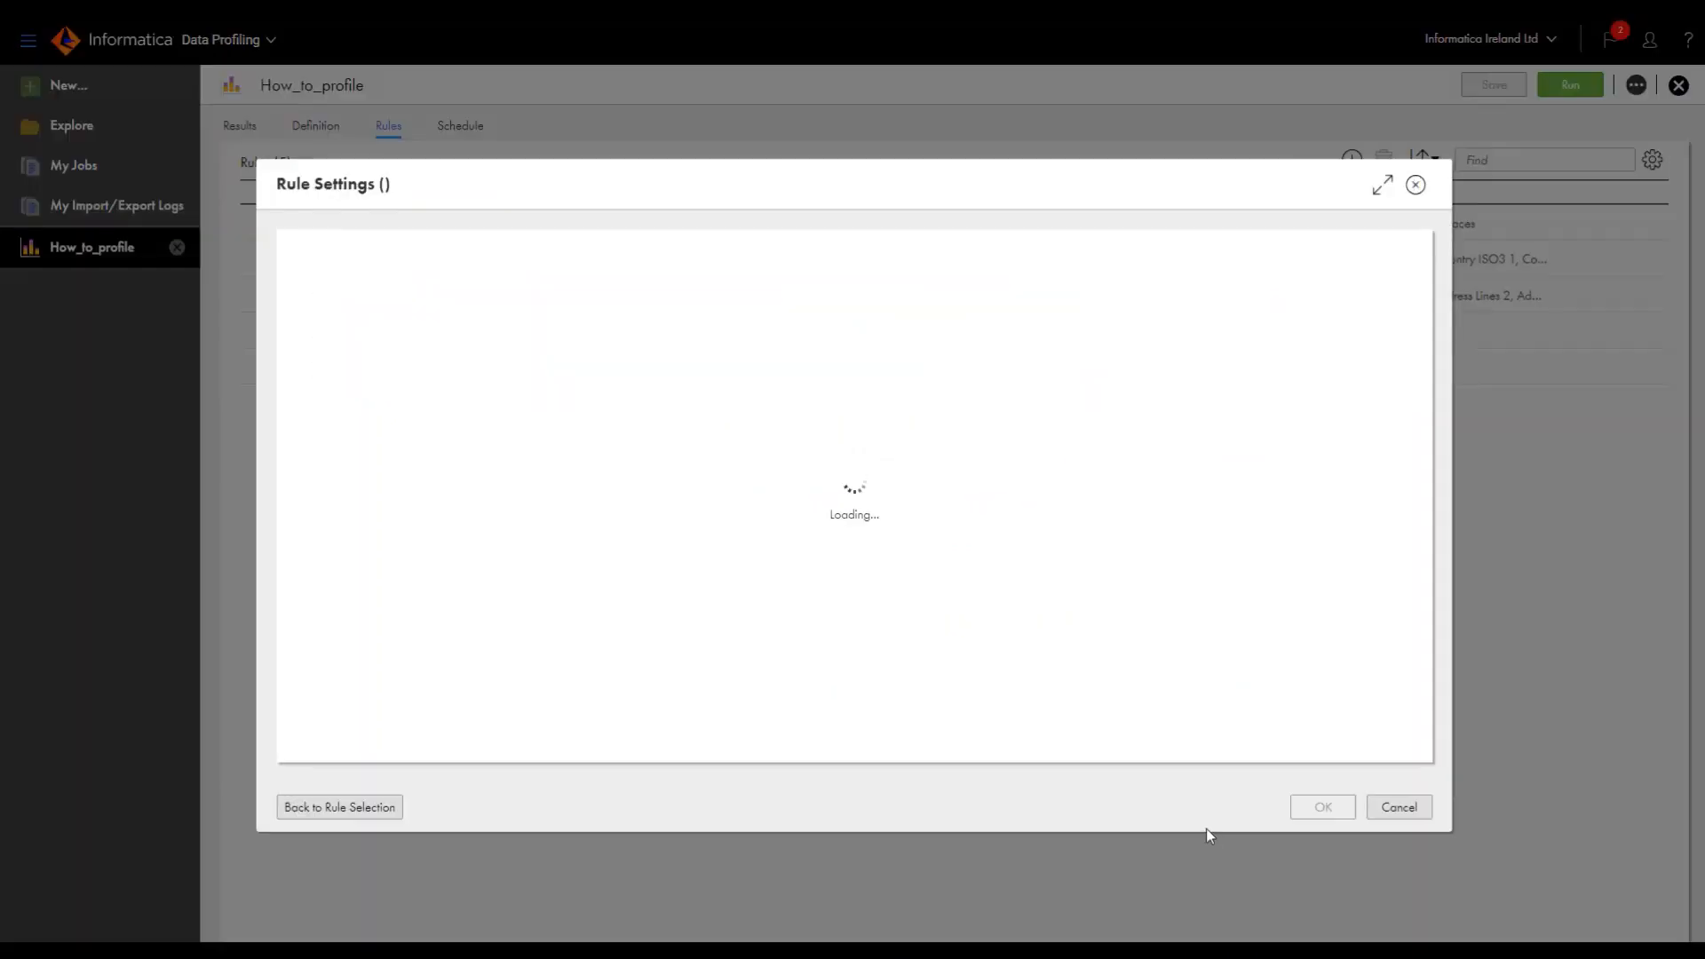
scroll(372, 499, "down", 2)
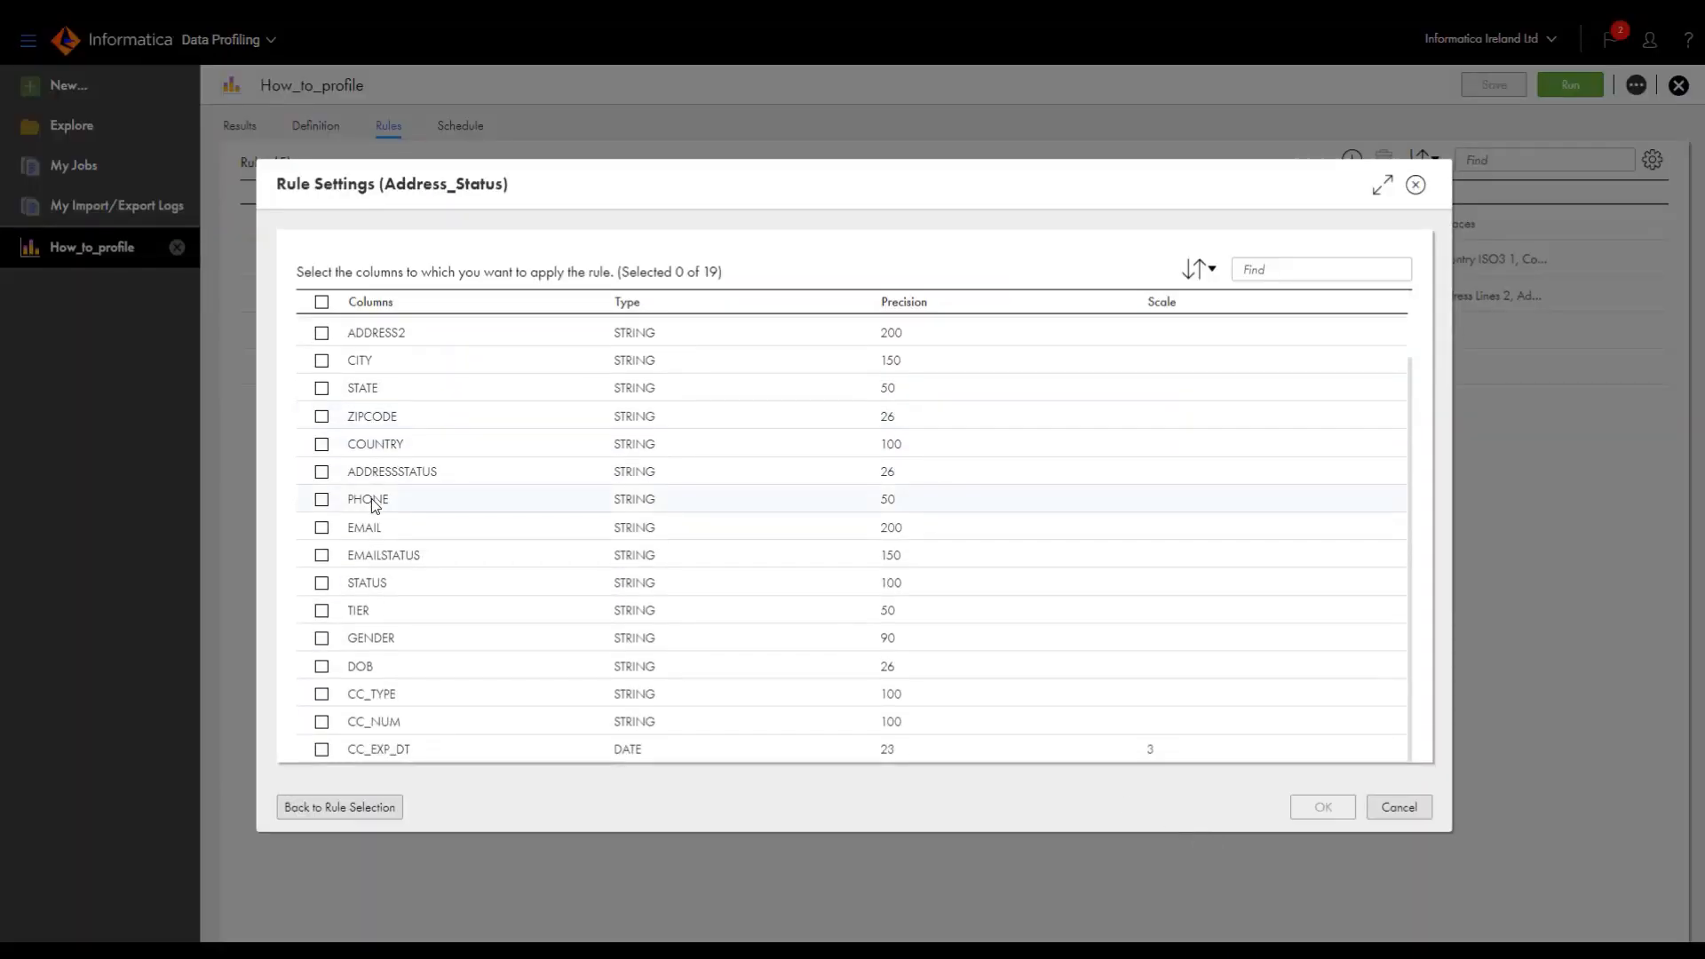
left_click(323, 476)
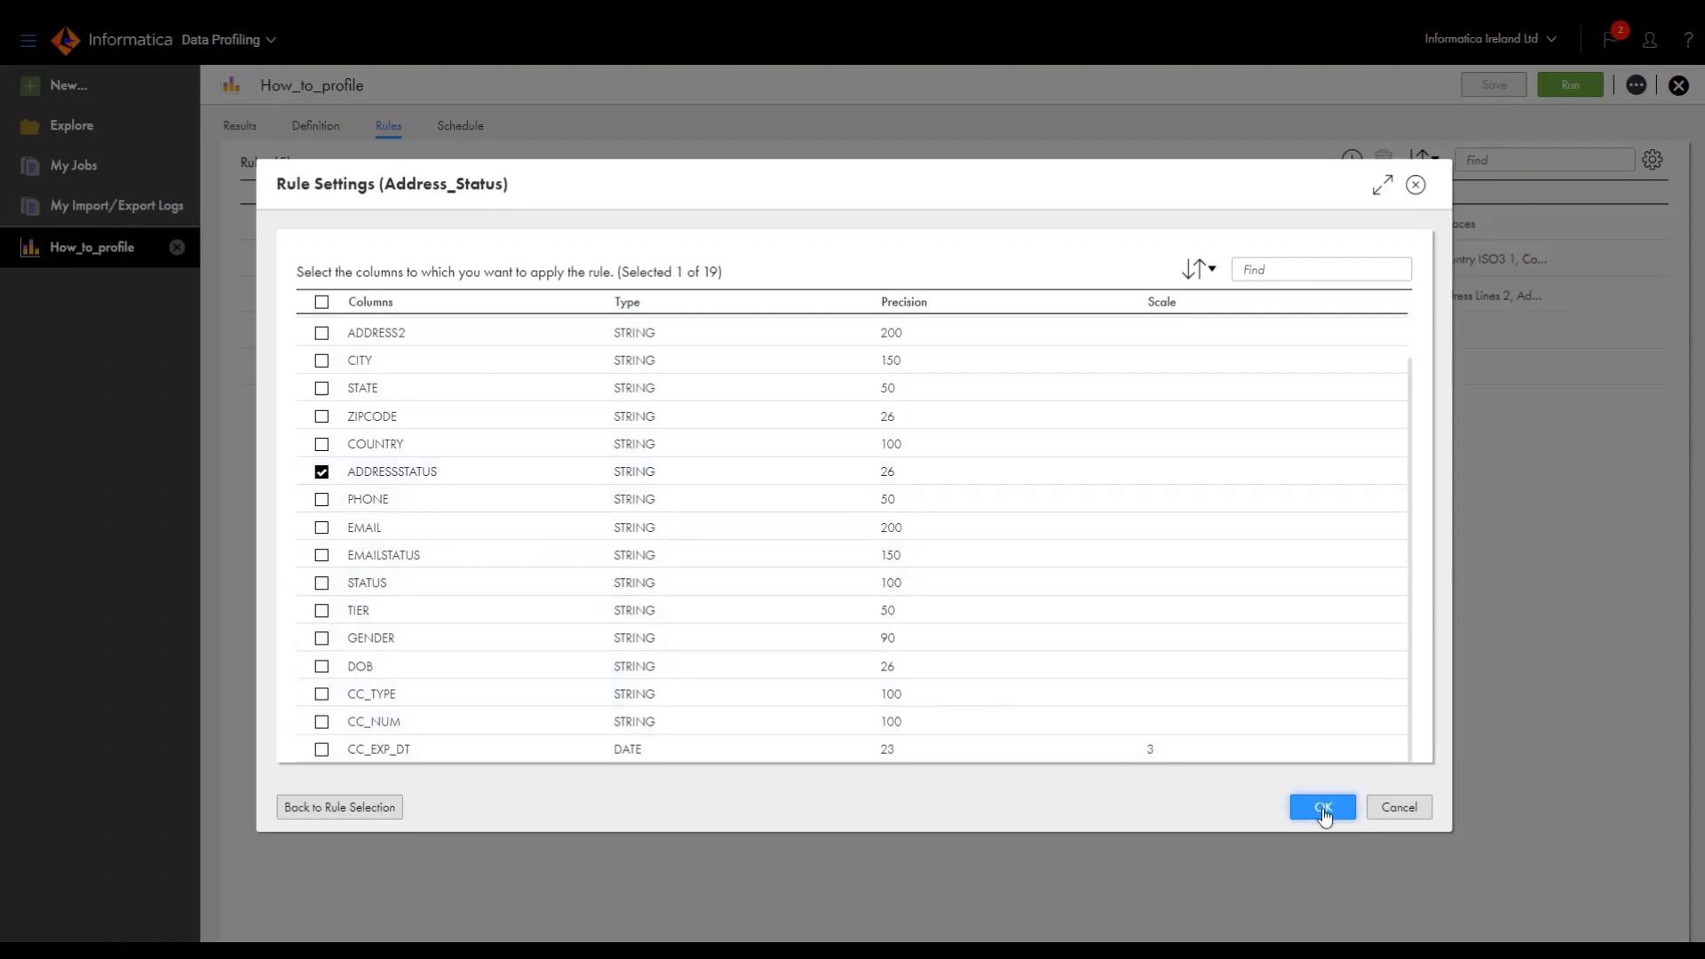
left_click(1324, 807)
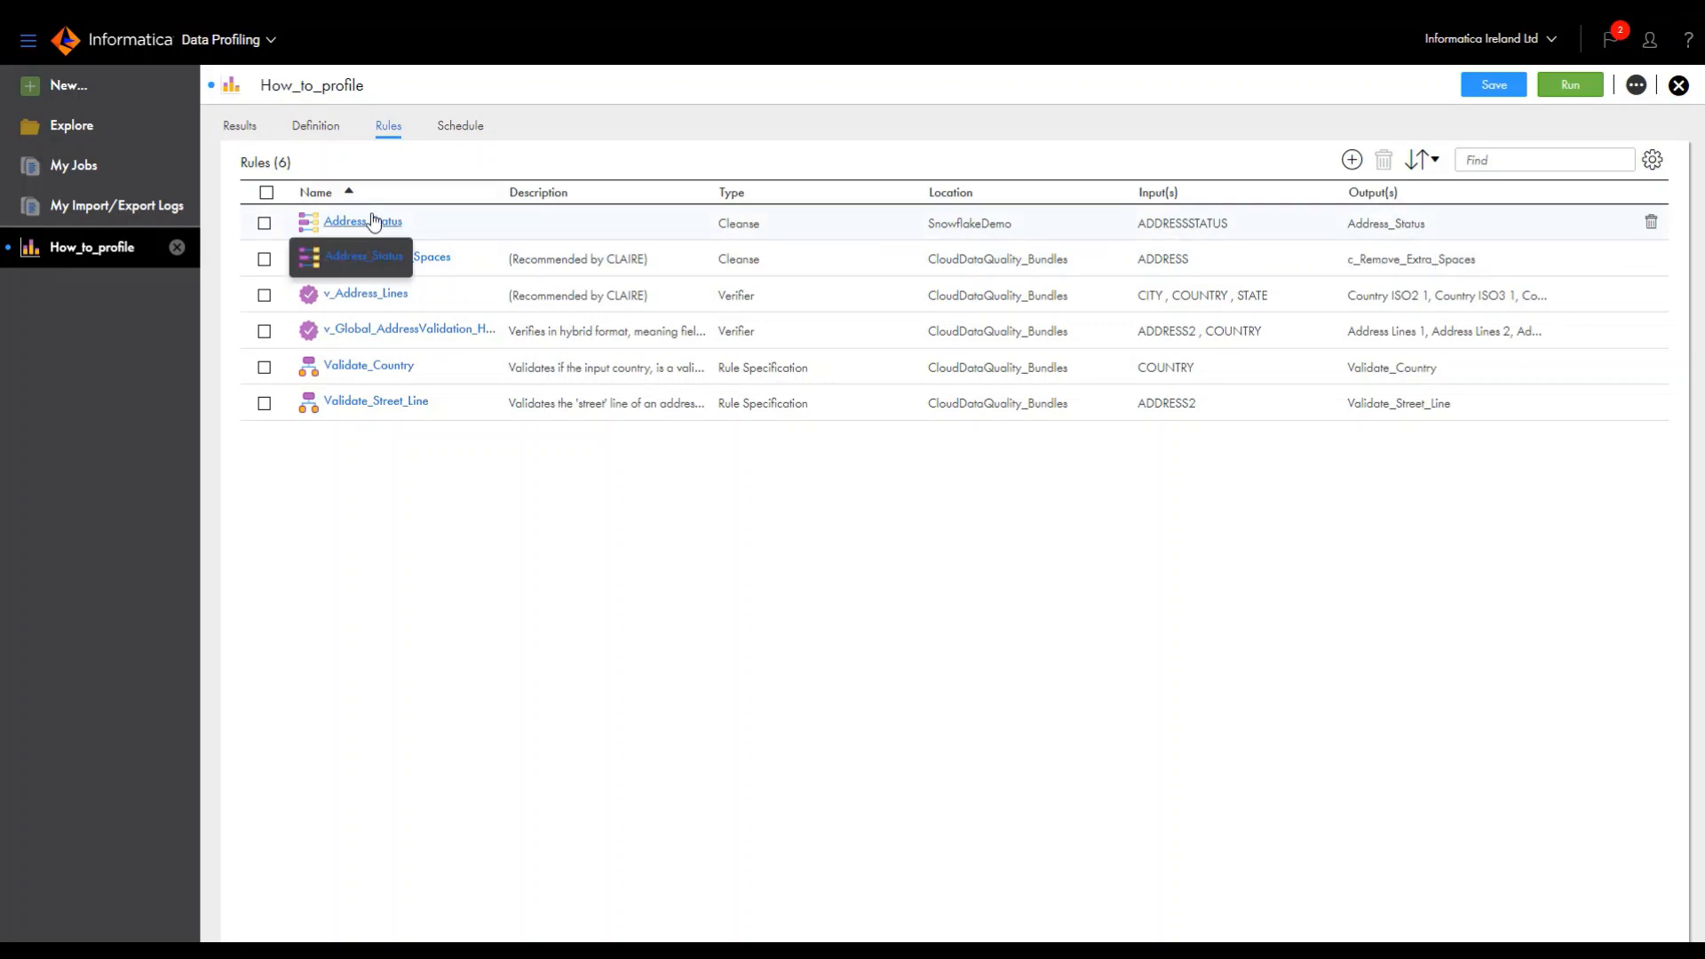
View the list of profile runs available for deletion and close it without deleting any
left_click(1637, 86)
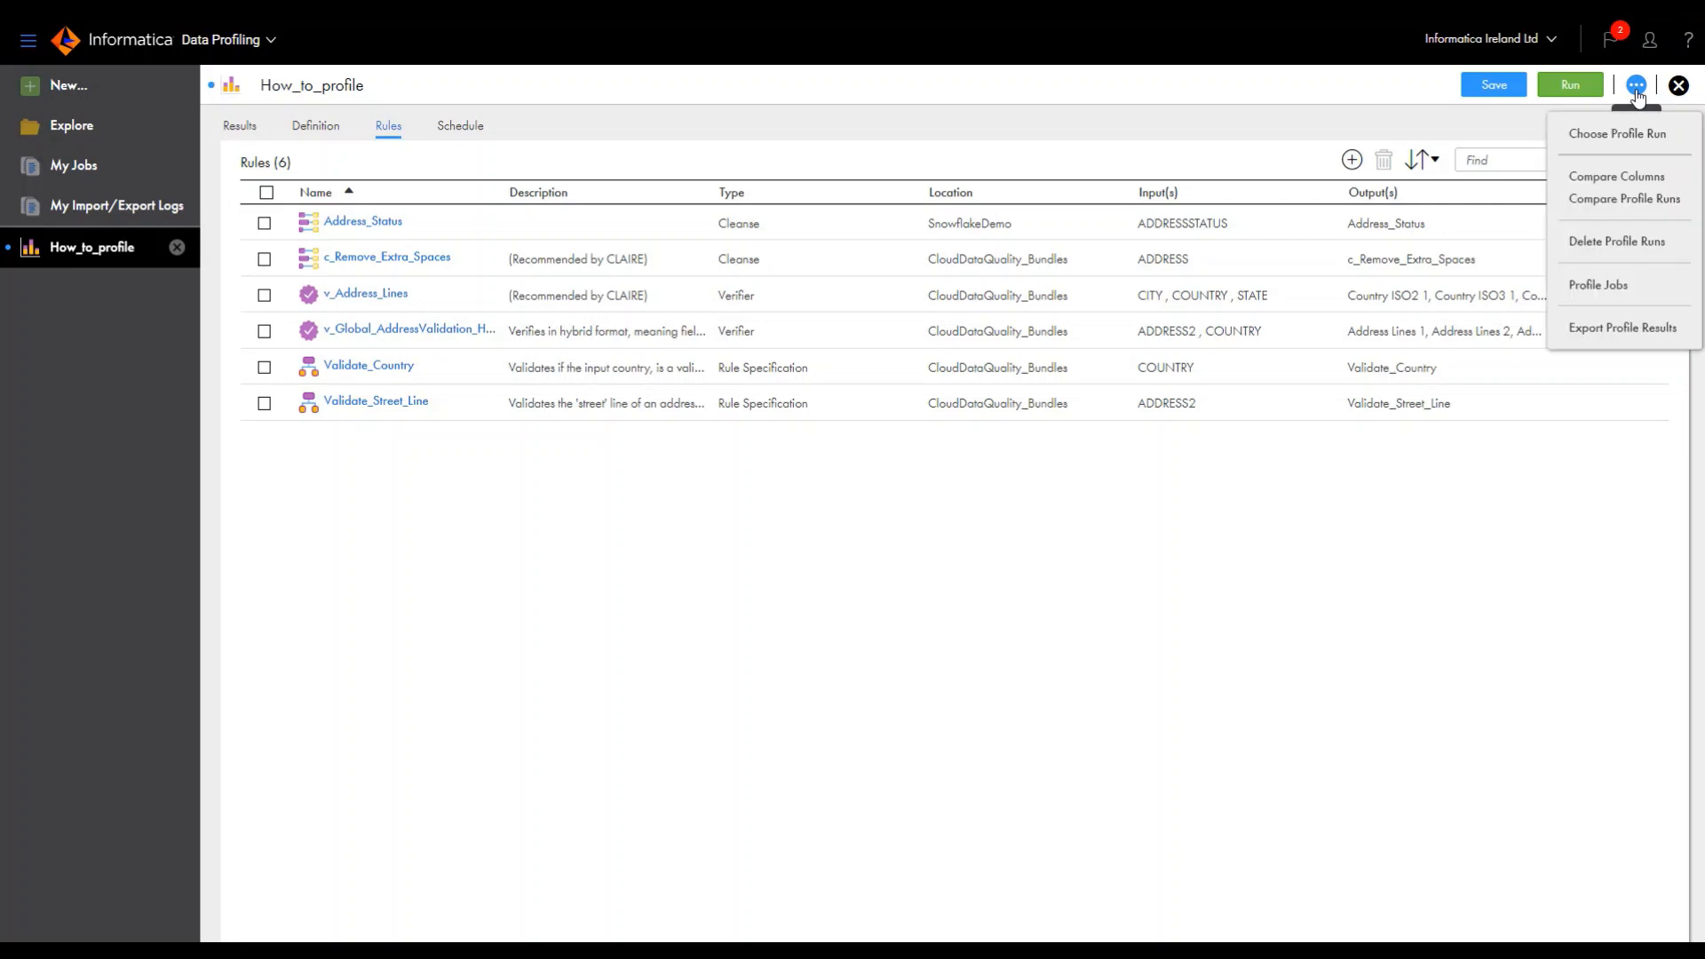
left_click(1643, 253)
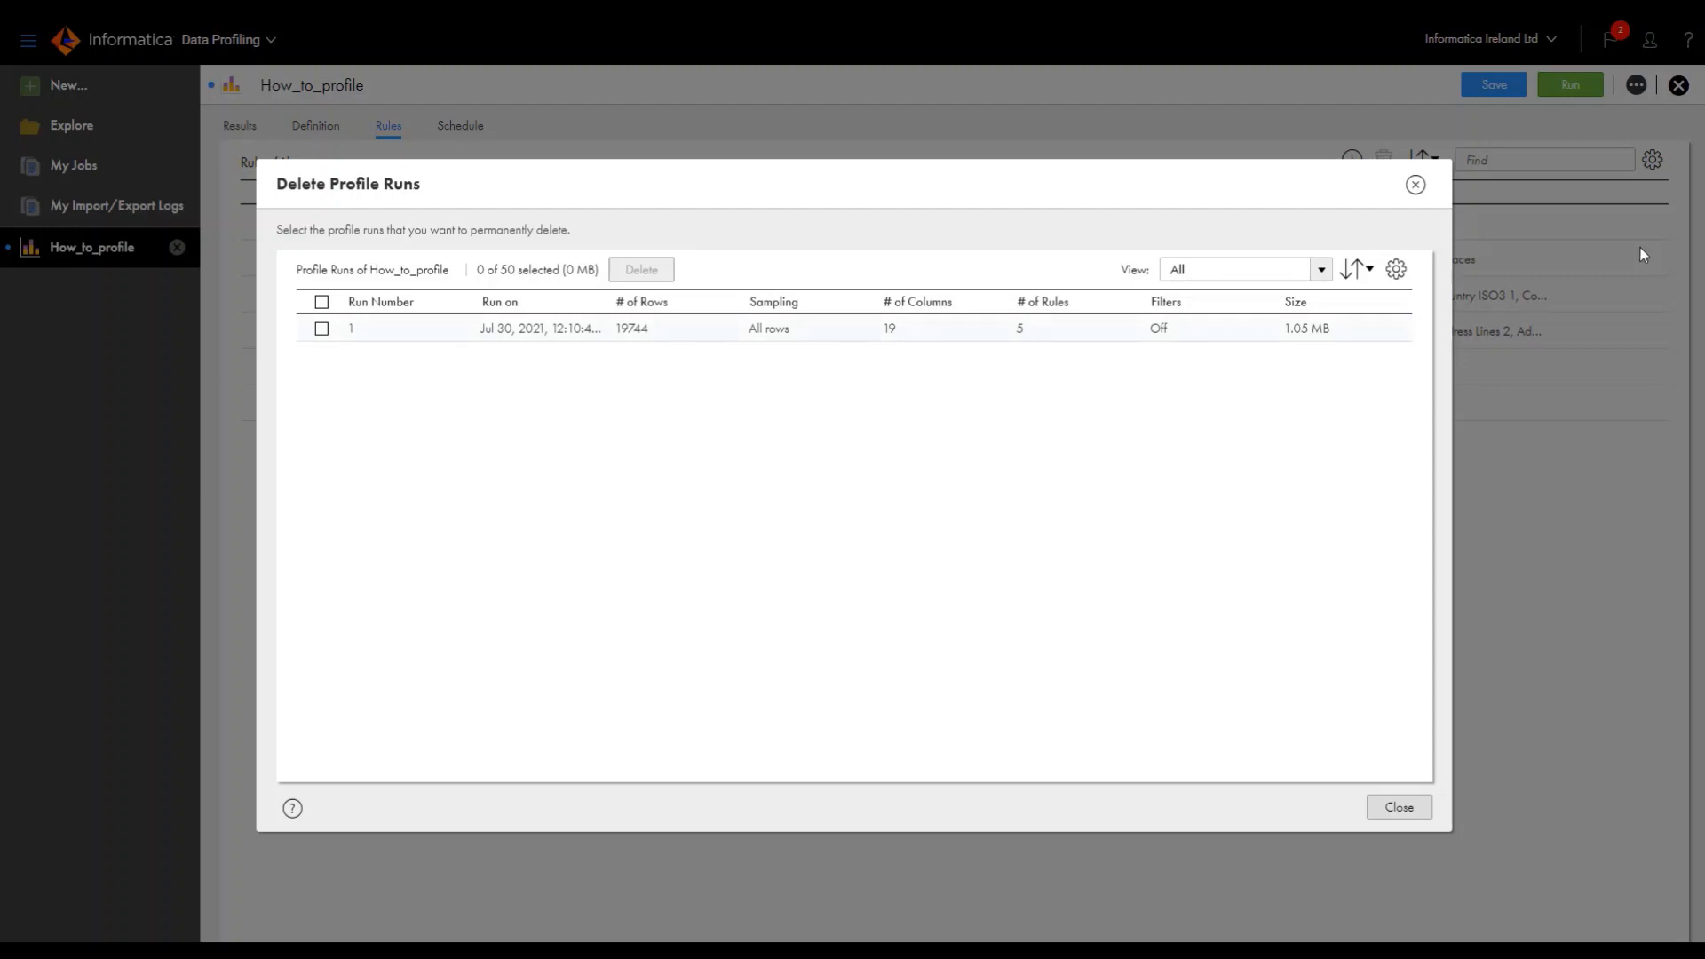
left_click(1399, 807)
Compare the c_Remove_Extra_Spaces output column with the ADDRESS column and review their statistics side by side
left_click(1637, 84)
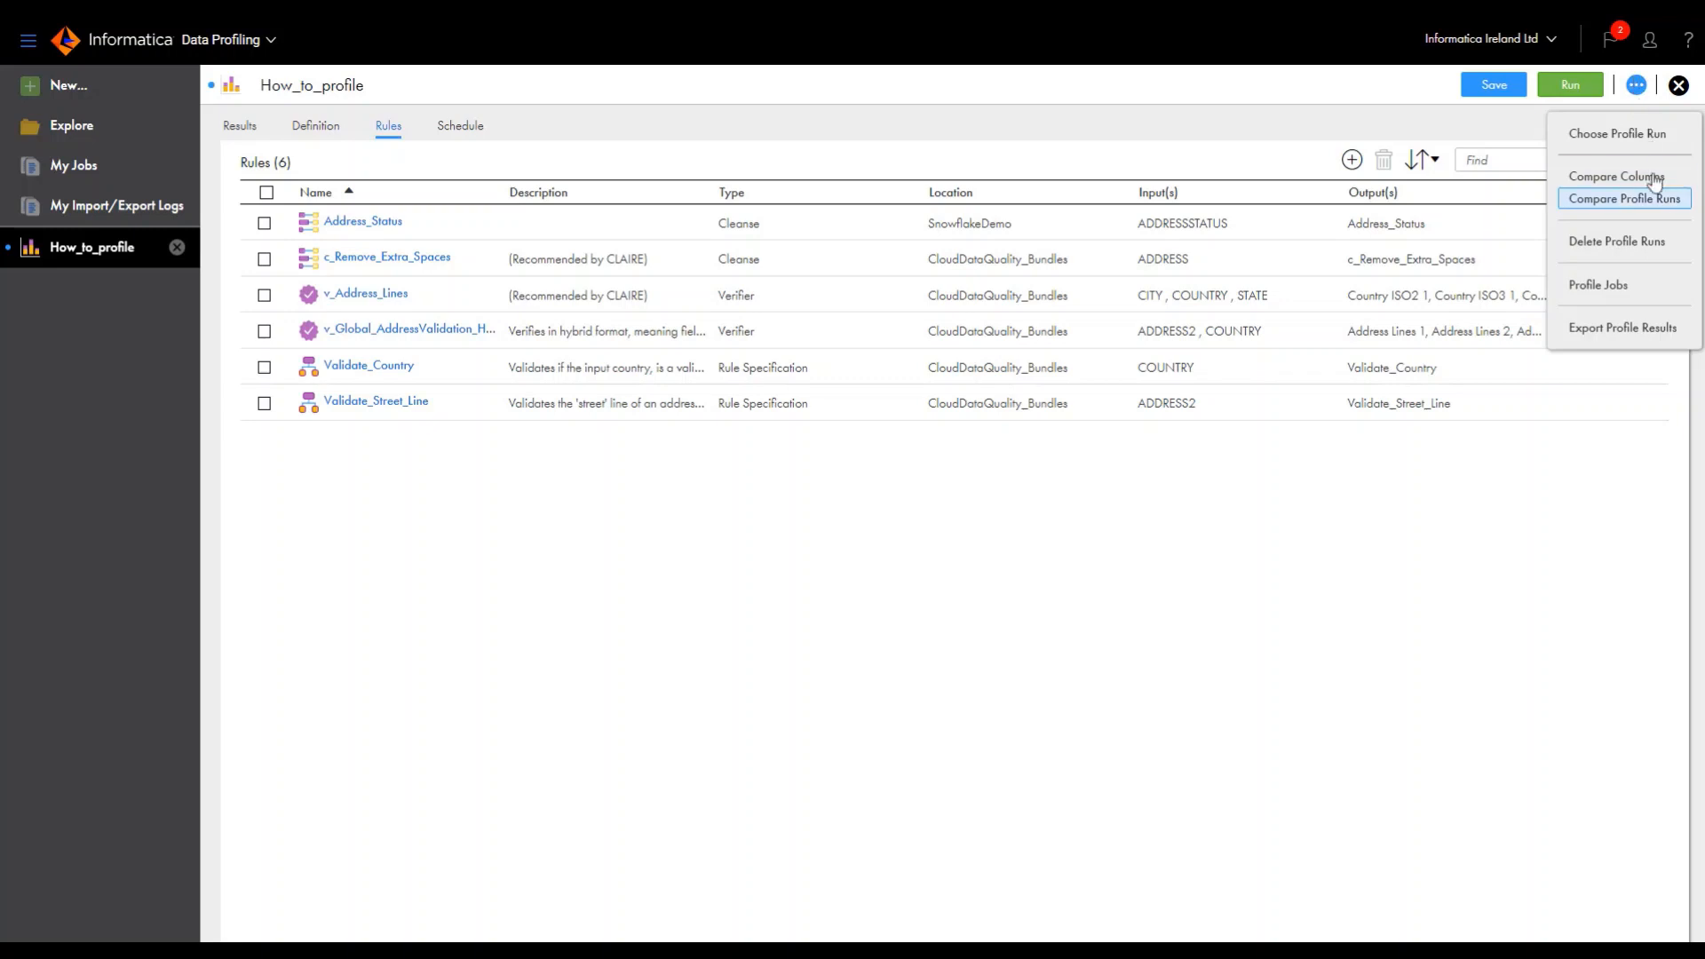
left_click(1617, 177)
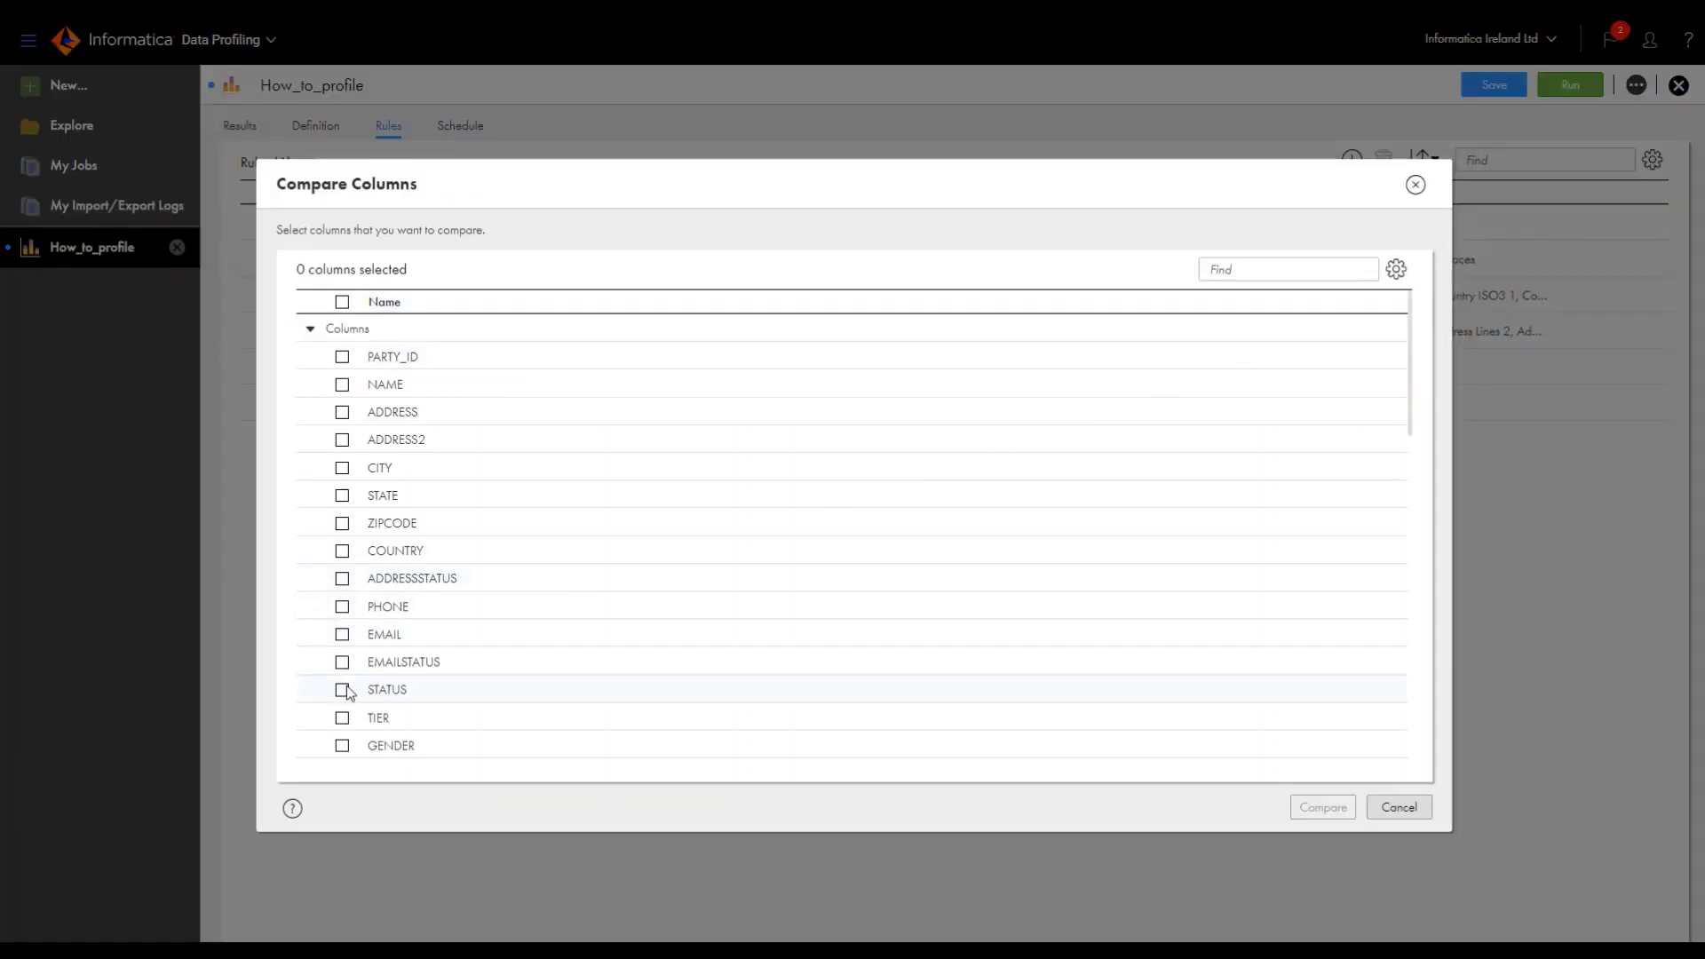
scroll(346, 695, "down", 10)
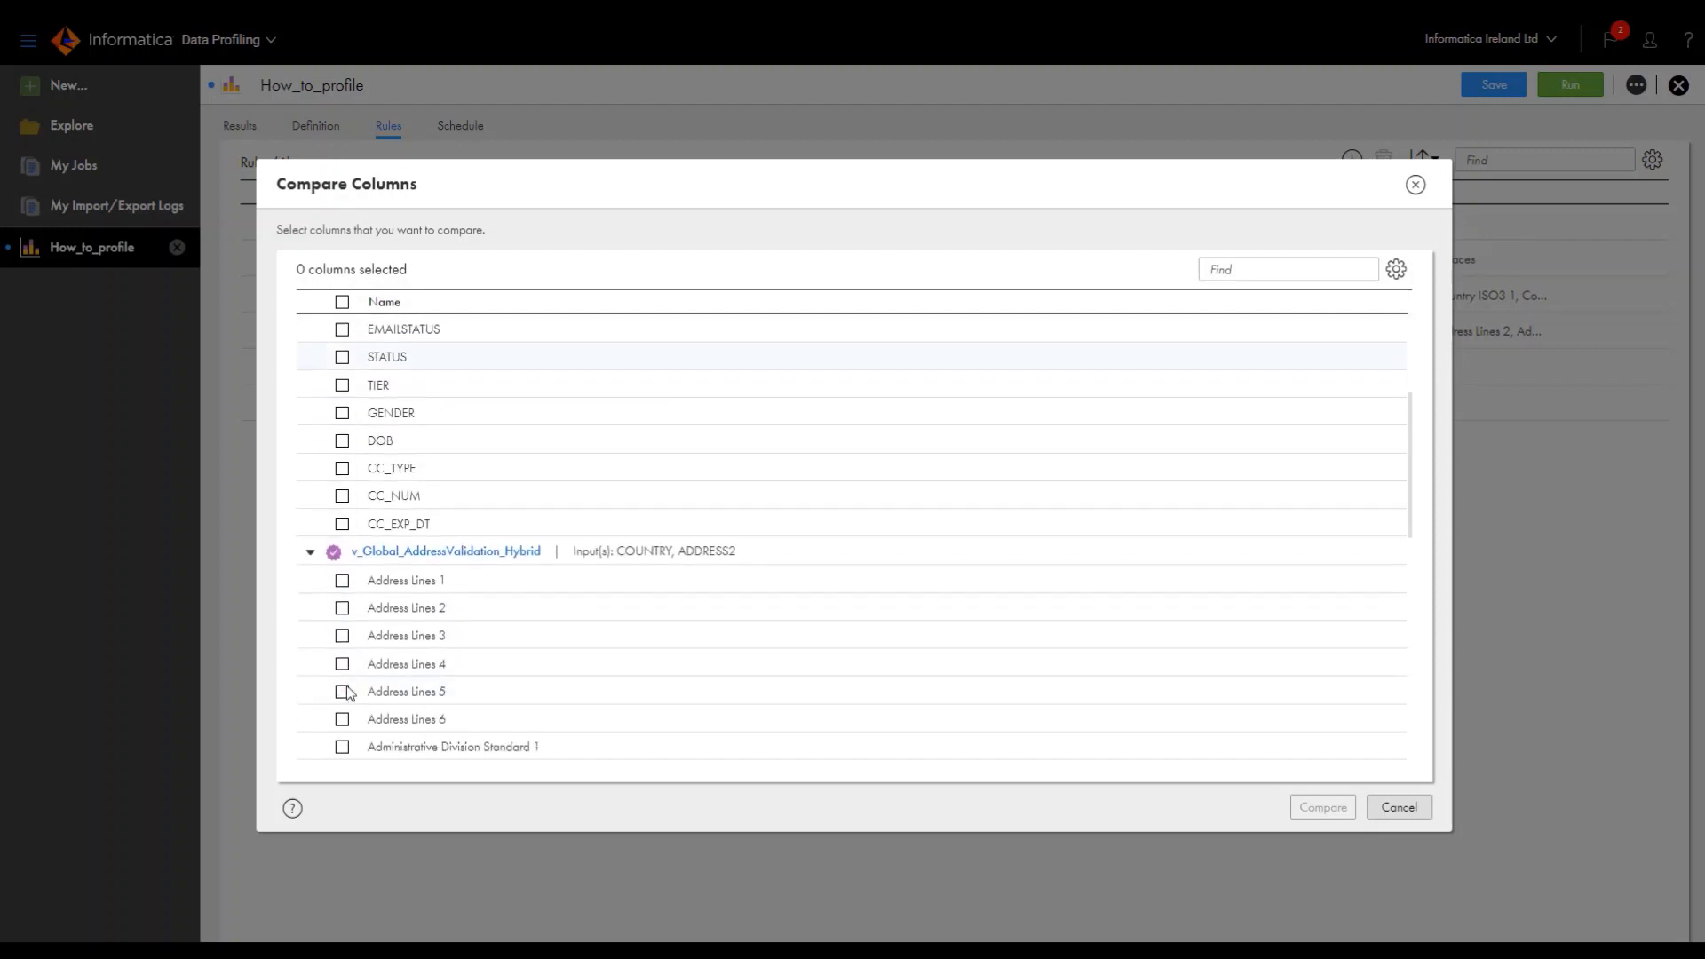
left_click(342, 693)
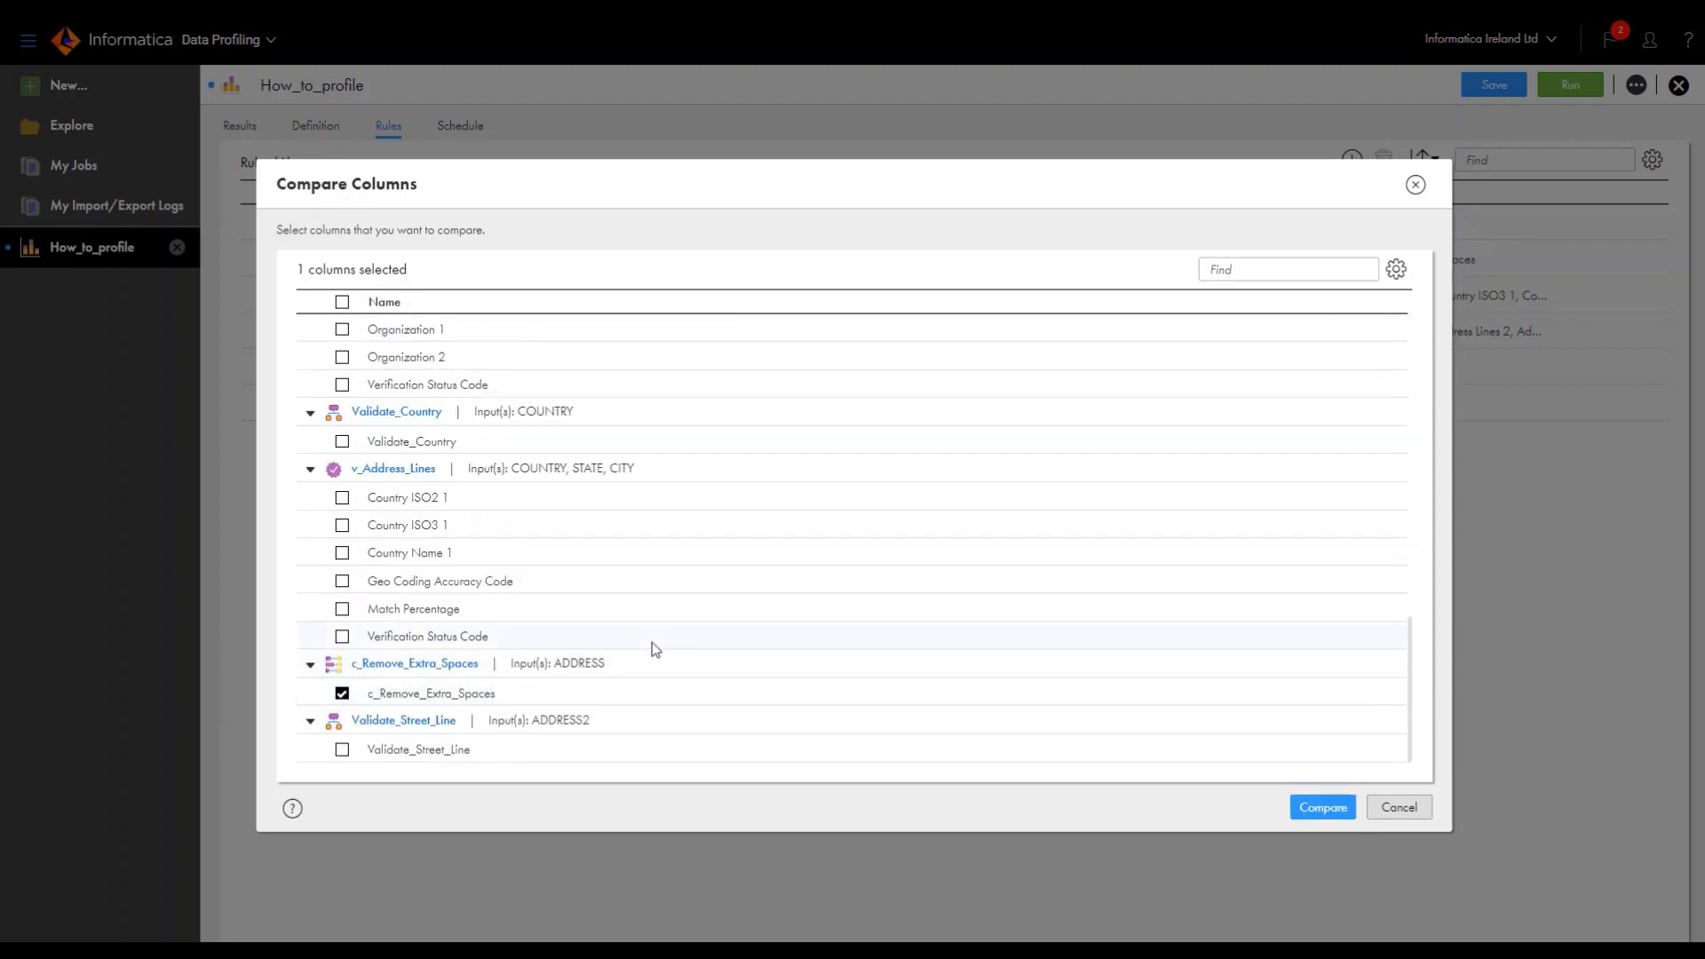
scroll(652, 642, "up", 5)
scroll(652, 642, "up", 5)
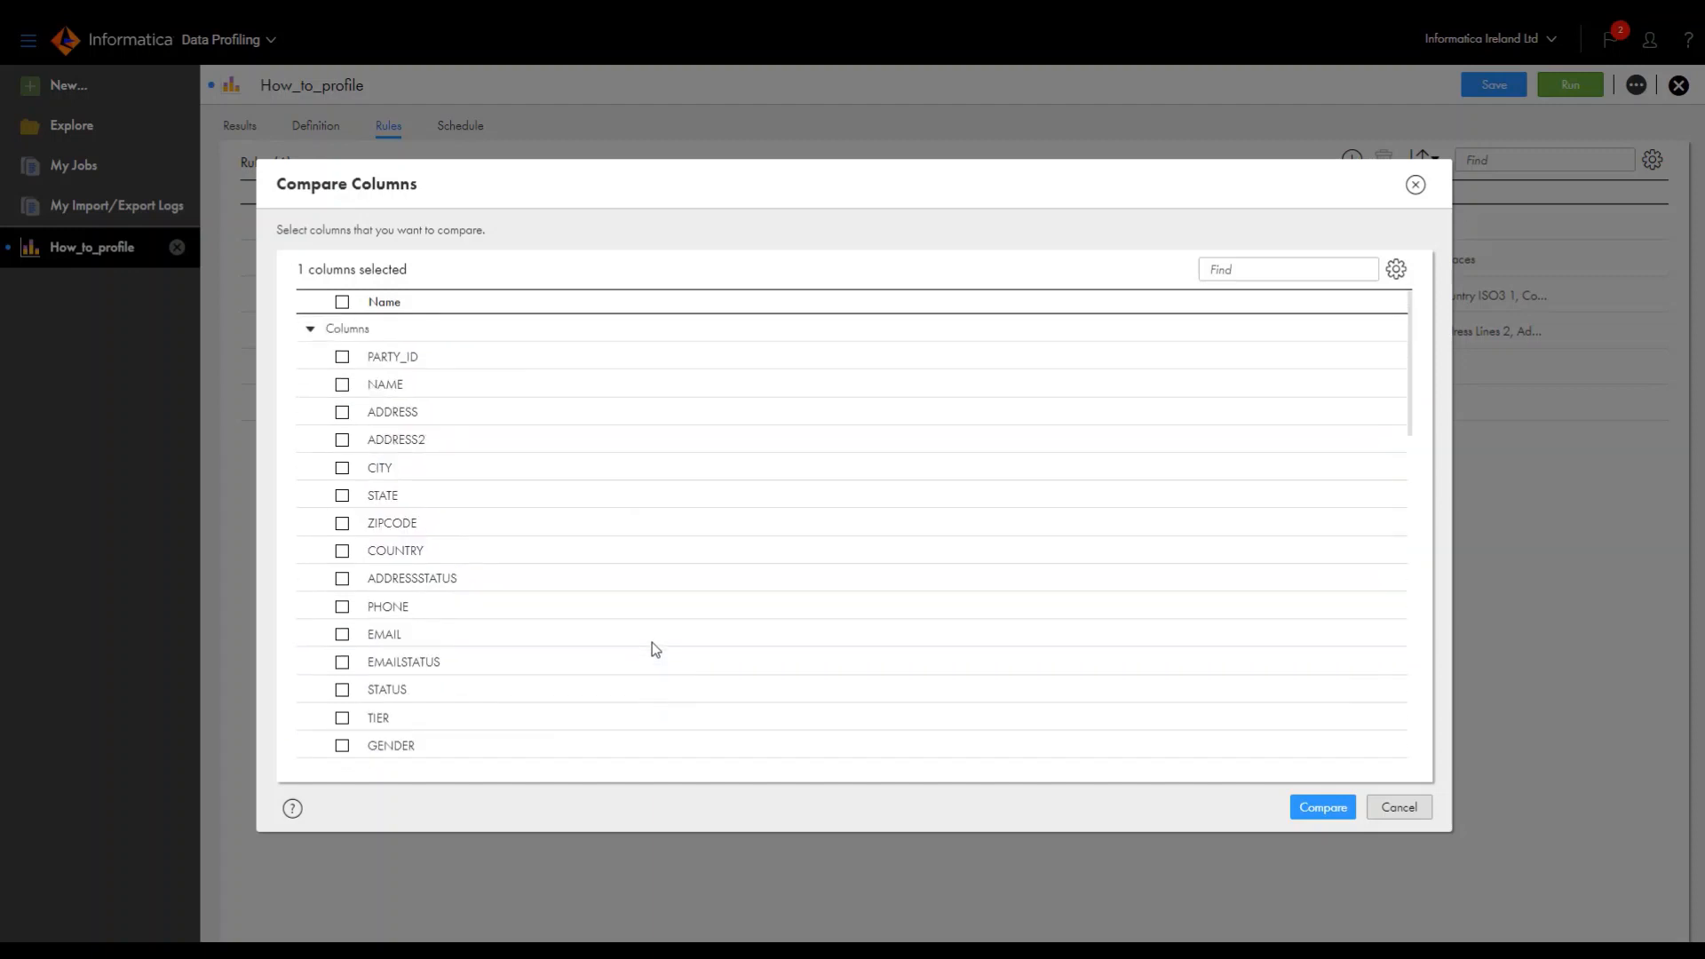
left_click(342, 412)
left_click(1321, 807)
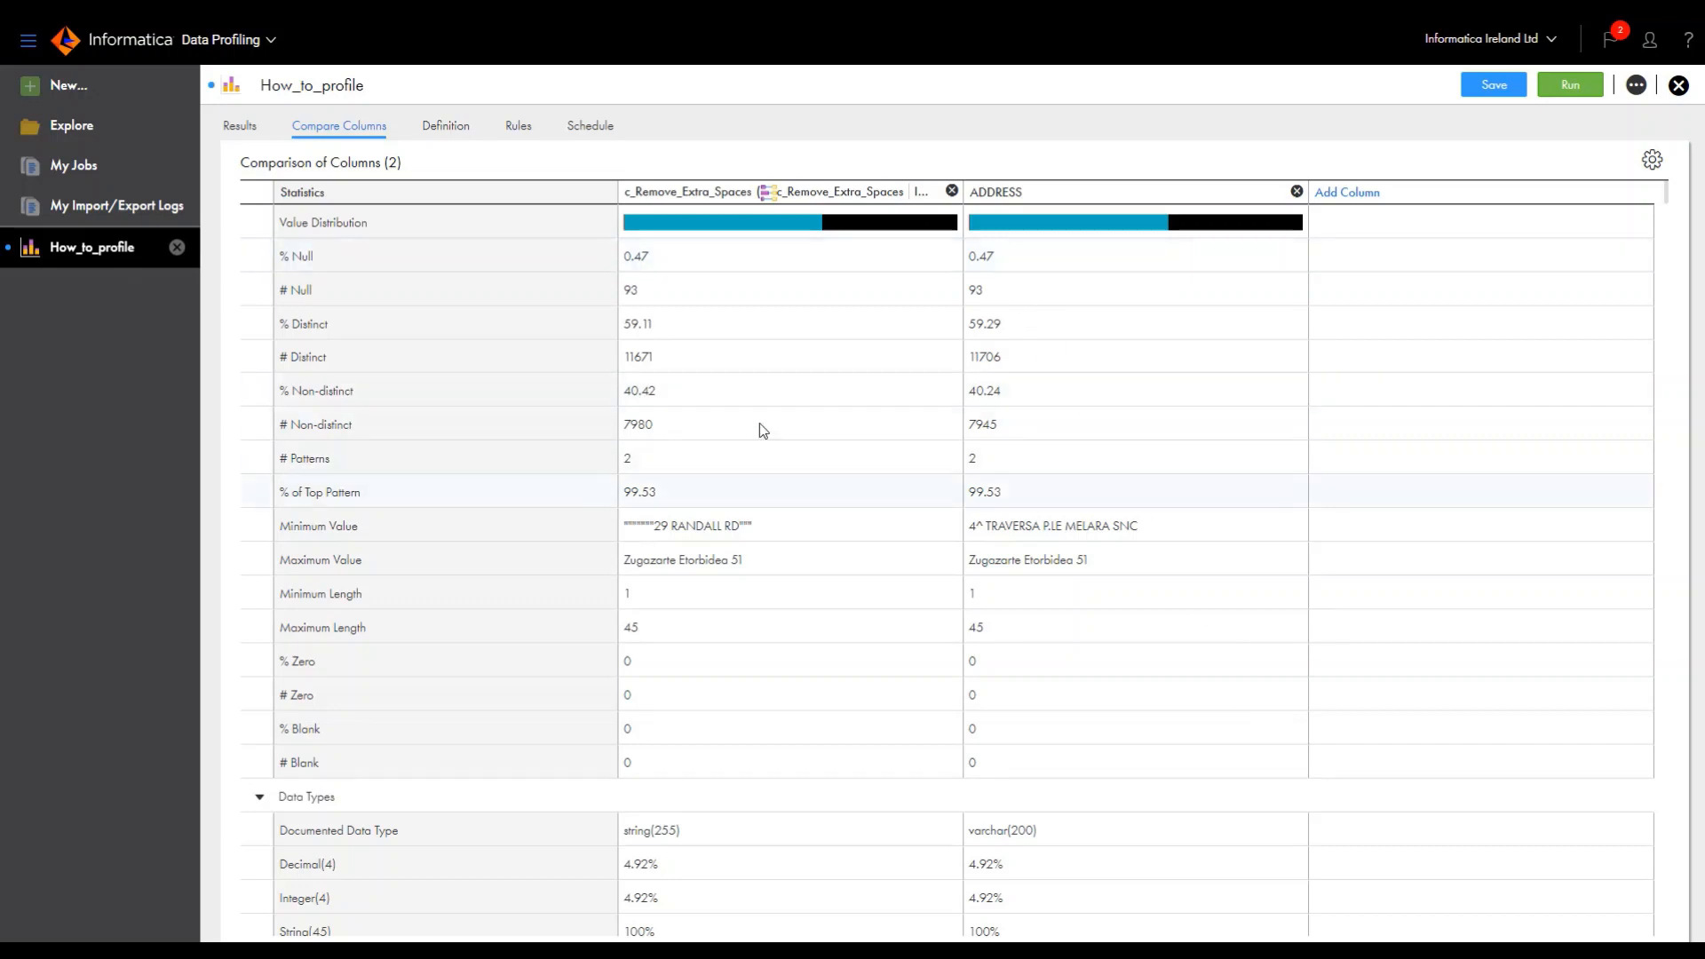
scroll(862, 648, "down", 1)
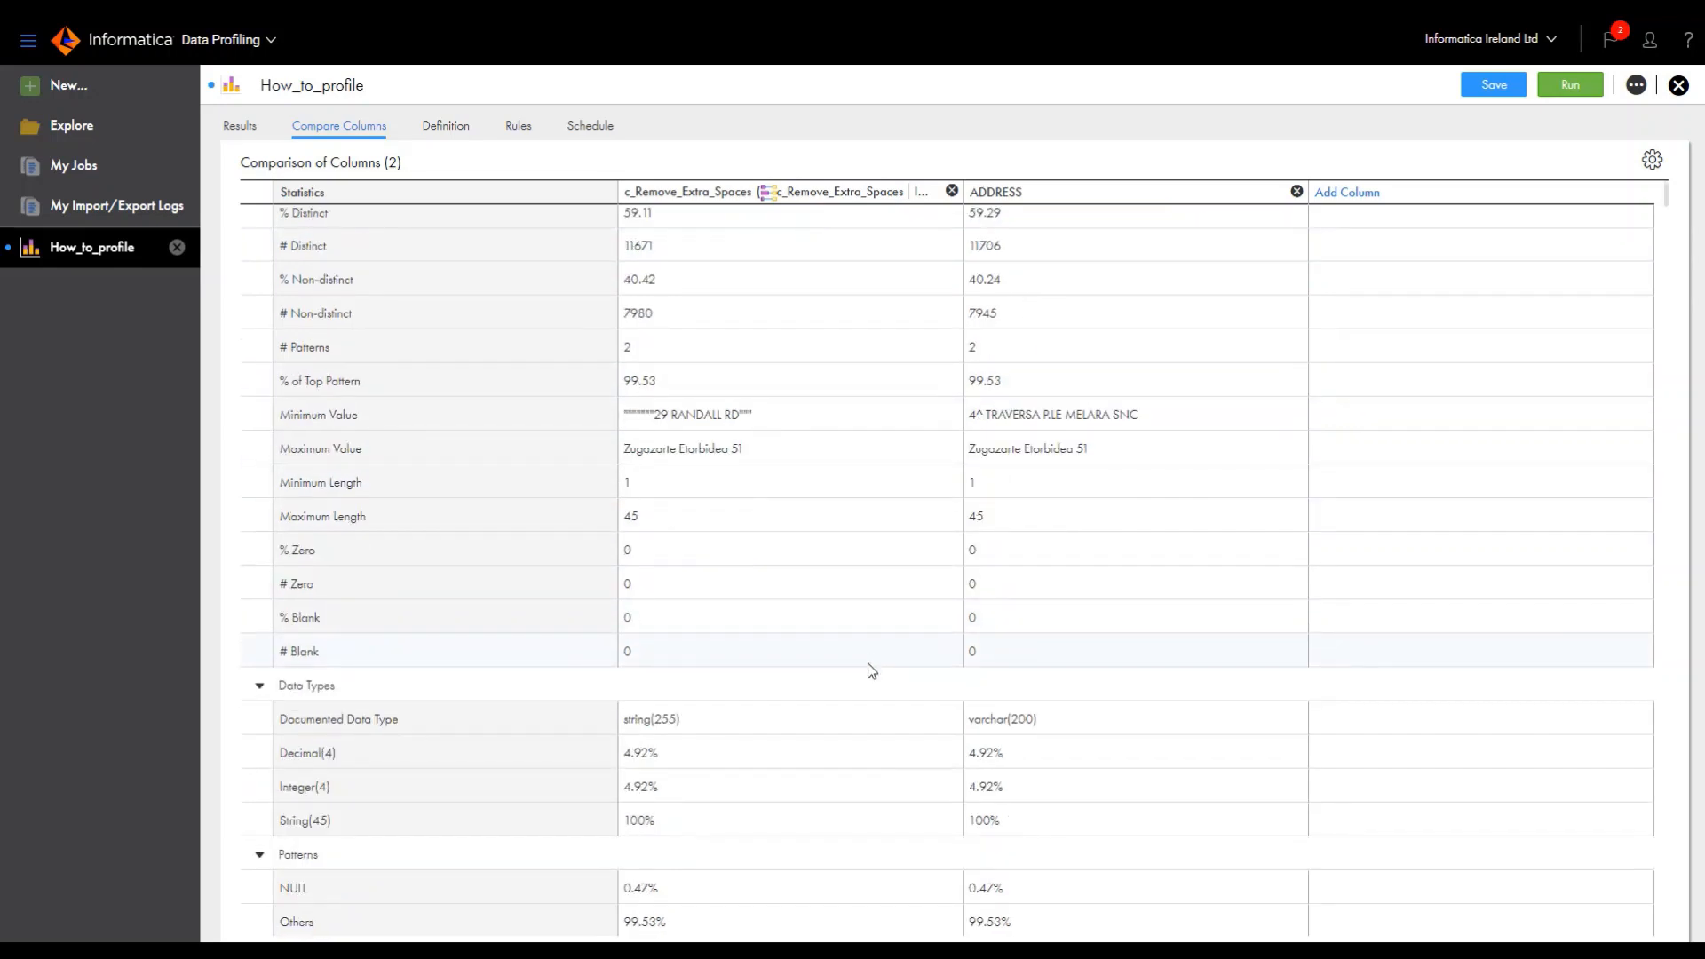
Start a new filter named Only CA in the profile definition
scroll(868, 655, "down", 1)
scroll(868, 653, "up", 2)
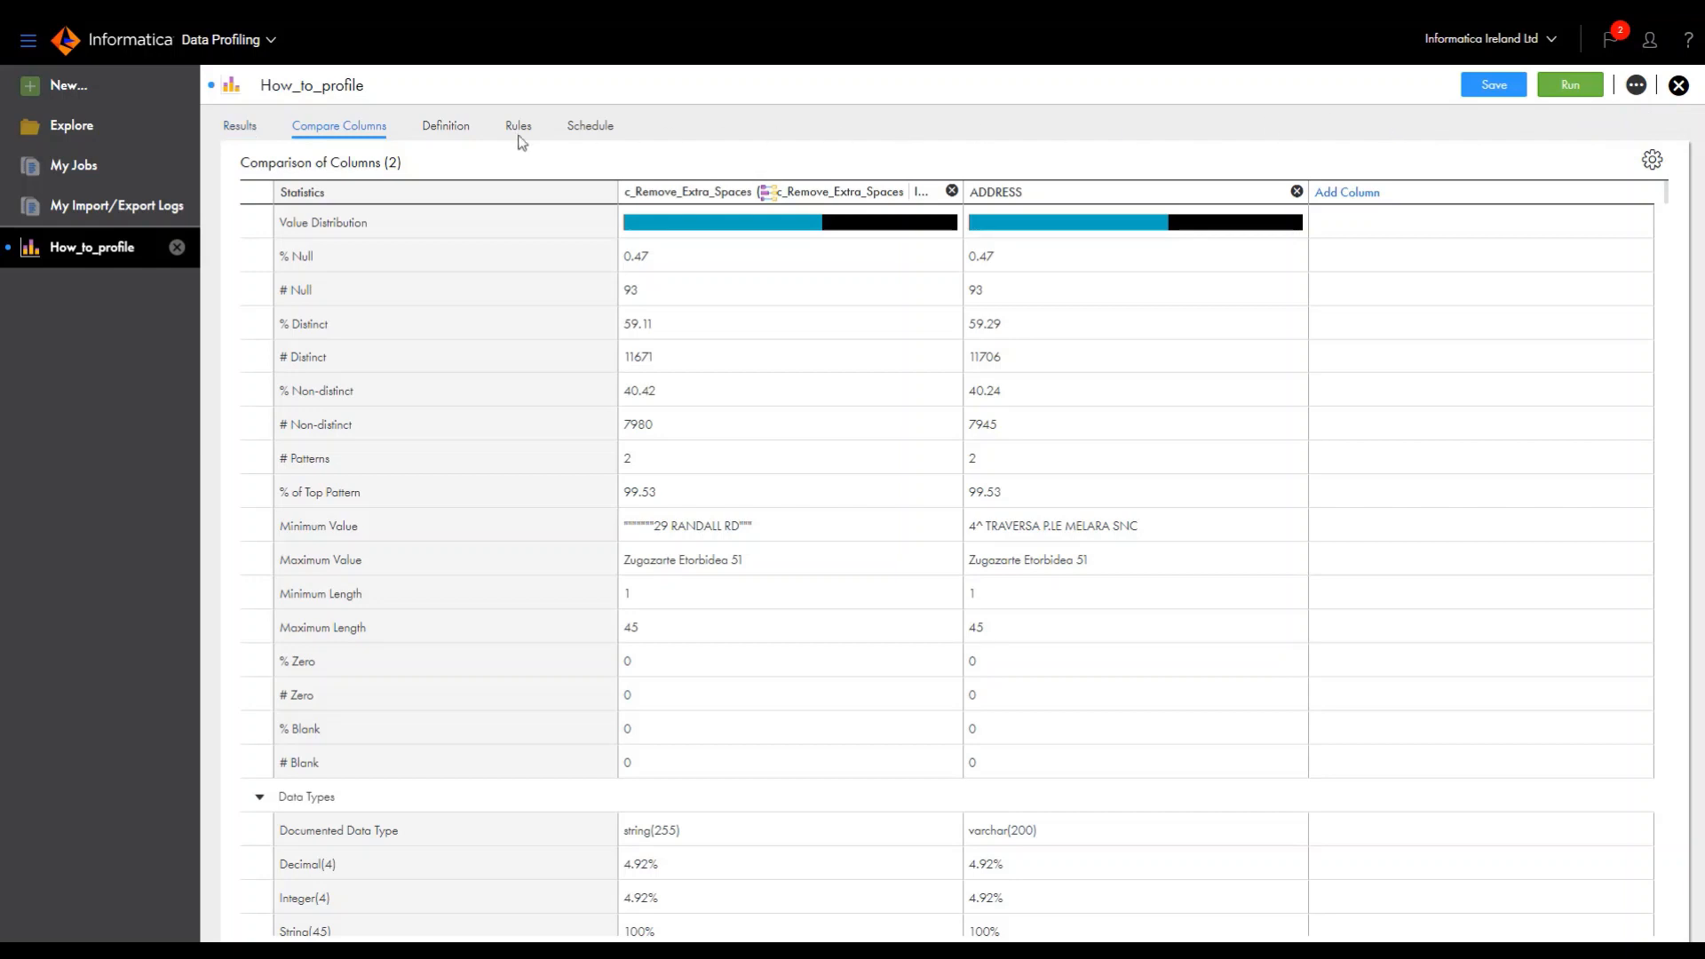
left_click(450, 126)
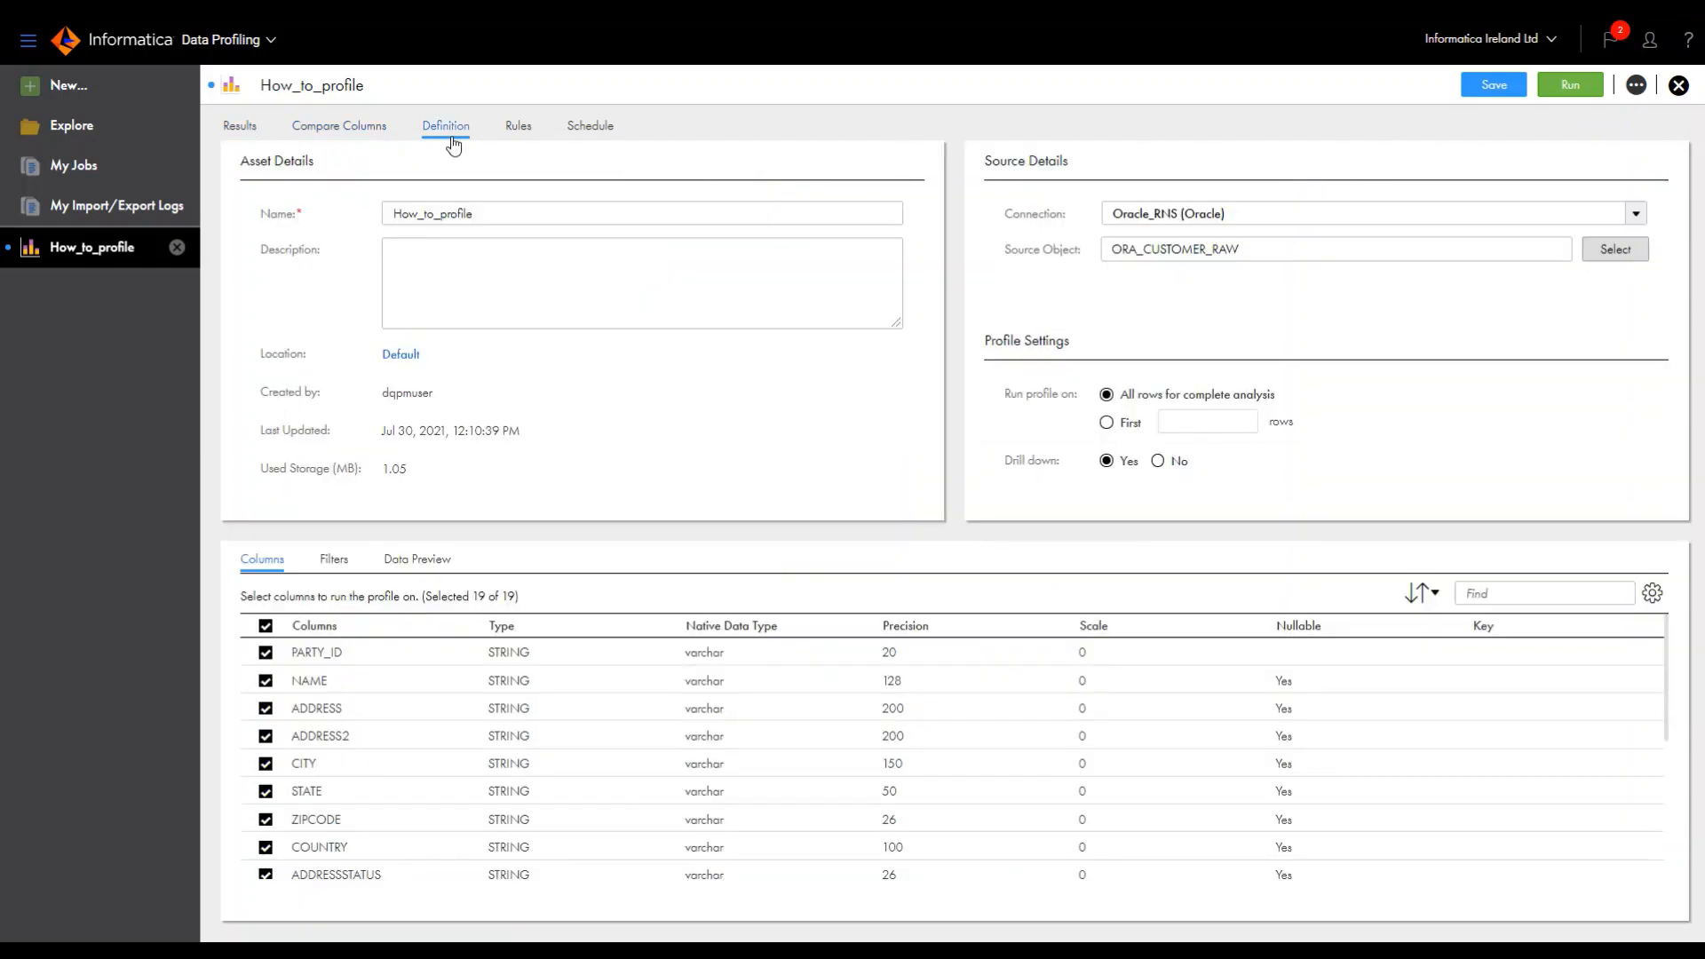
left_click(334, 559)
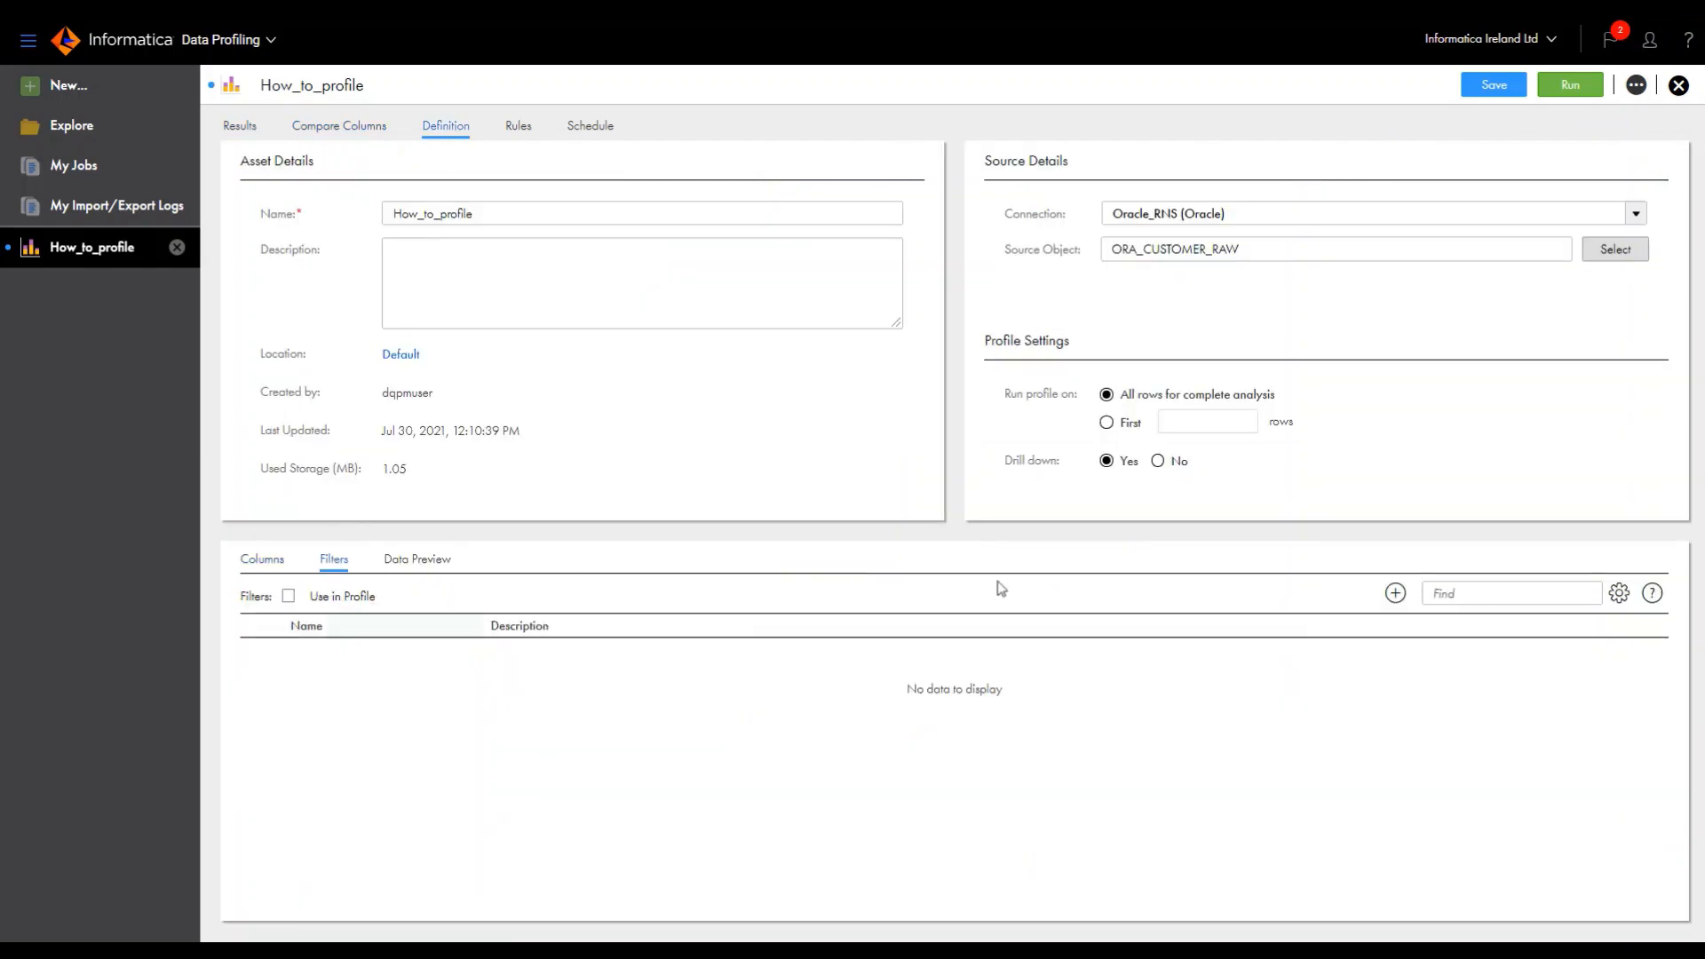
left_click(1395, 593)
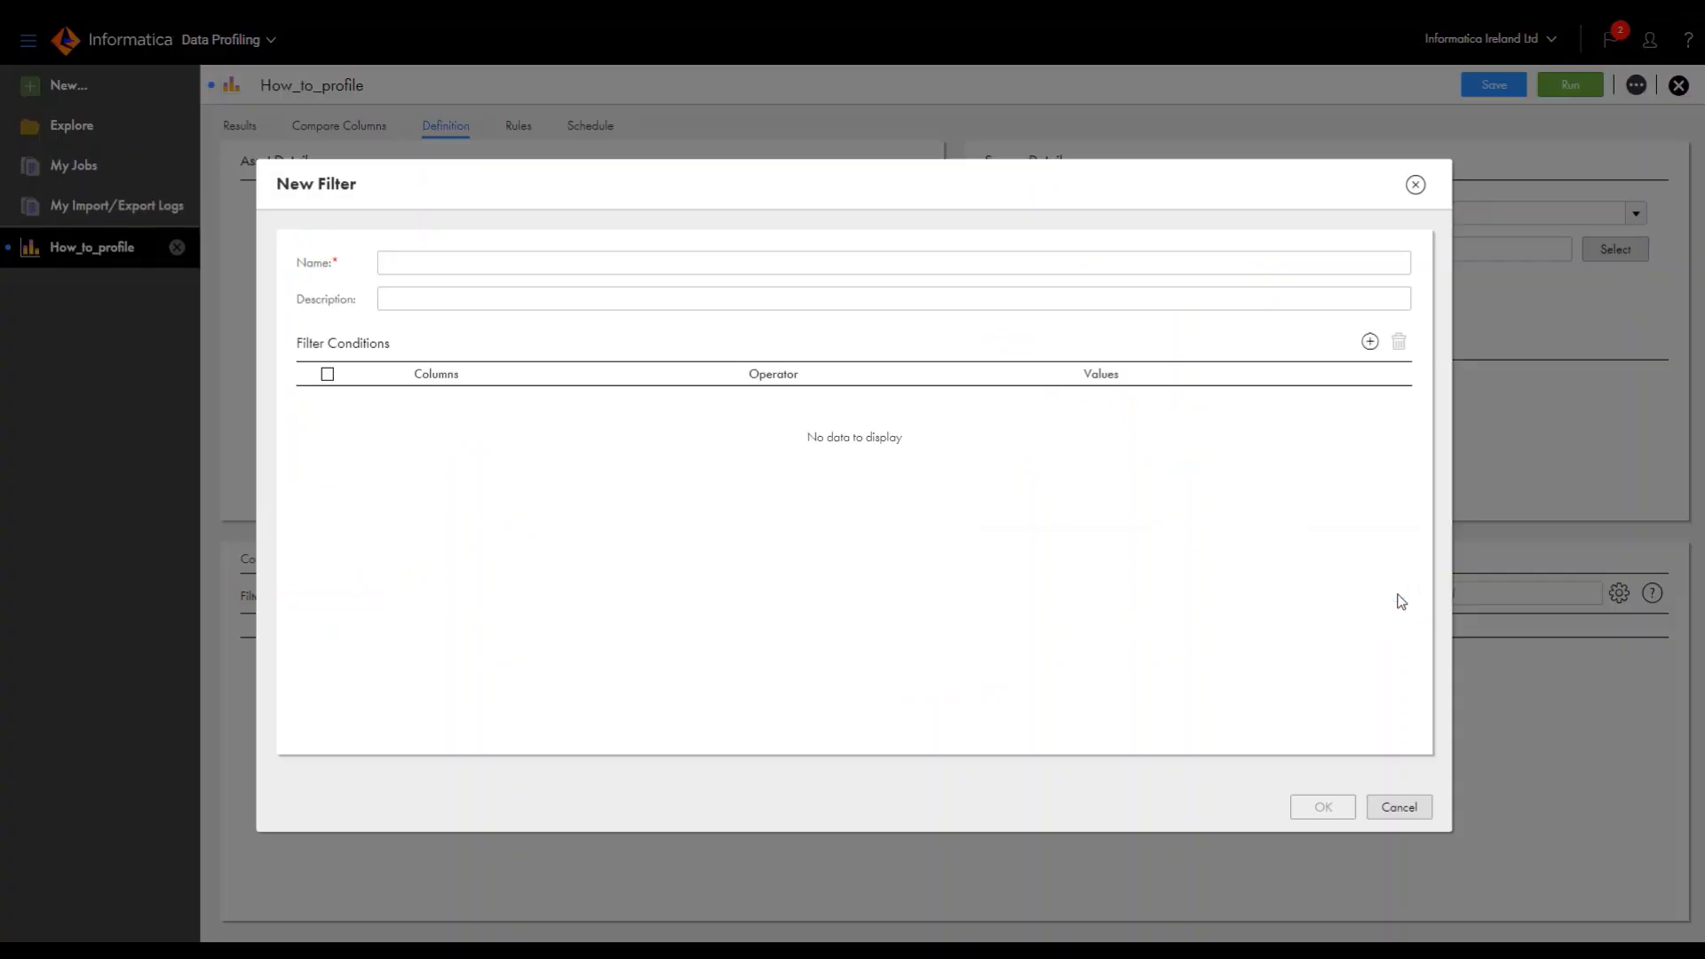
left_click(446, 258)
type("Only CA")
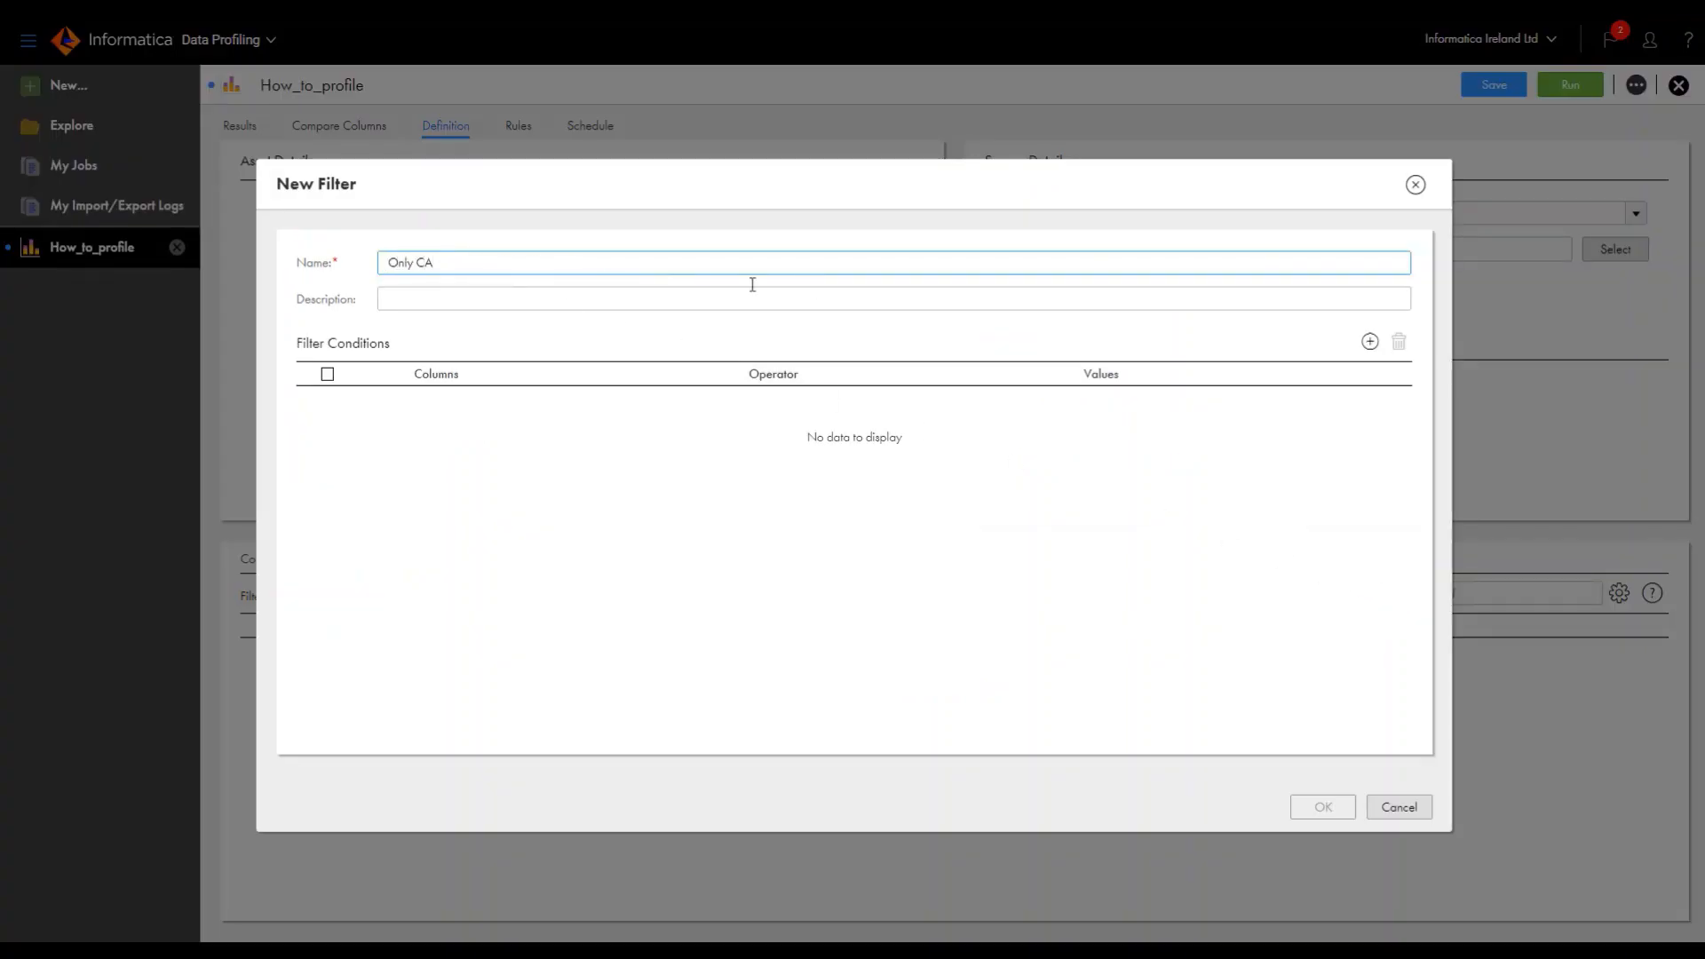
Complete the filter with the condition STATE Equals CA and run the profile with it
left_click(1370, 342)
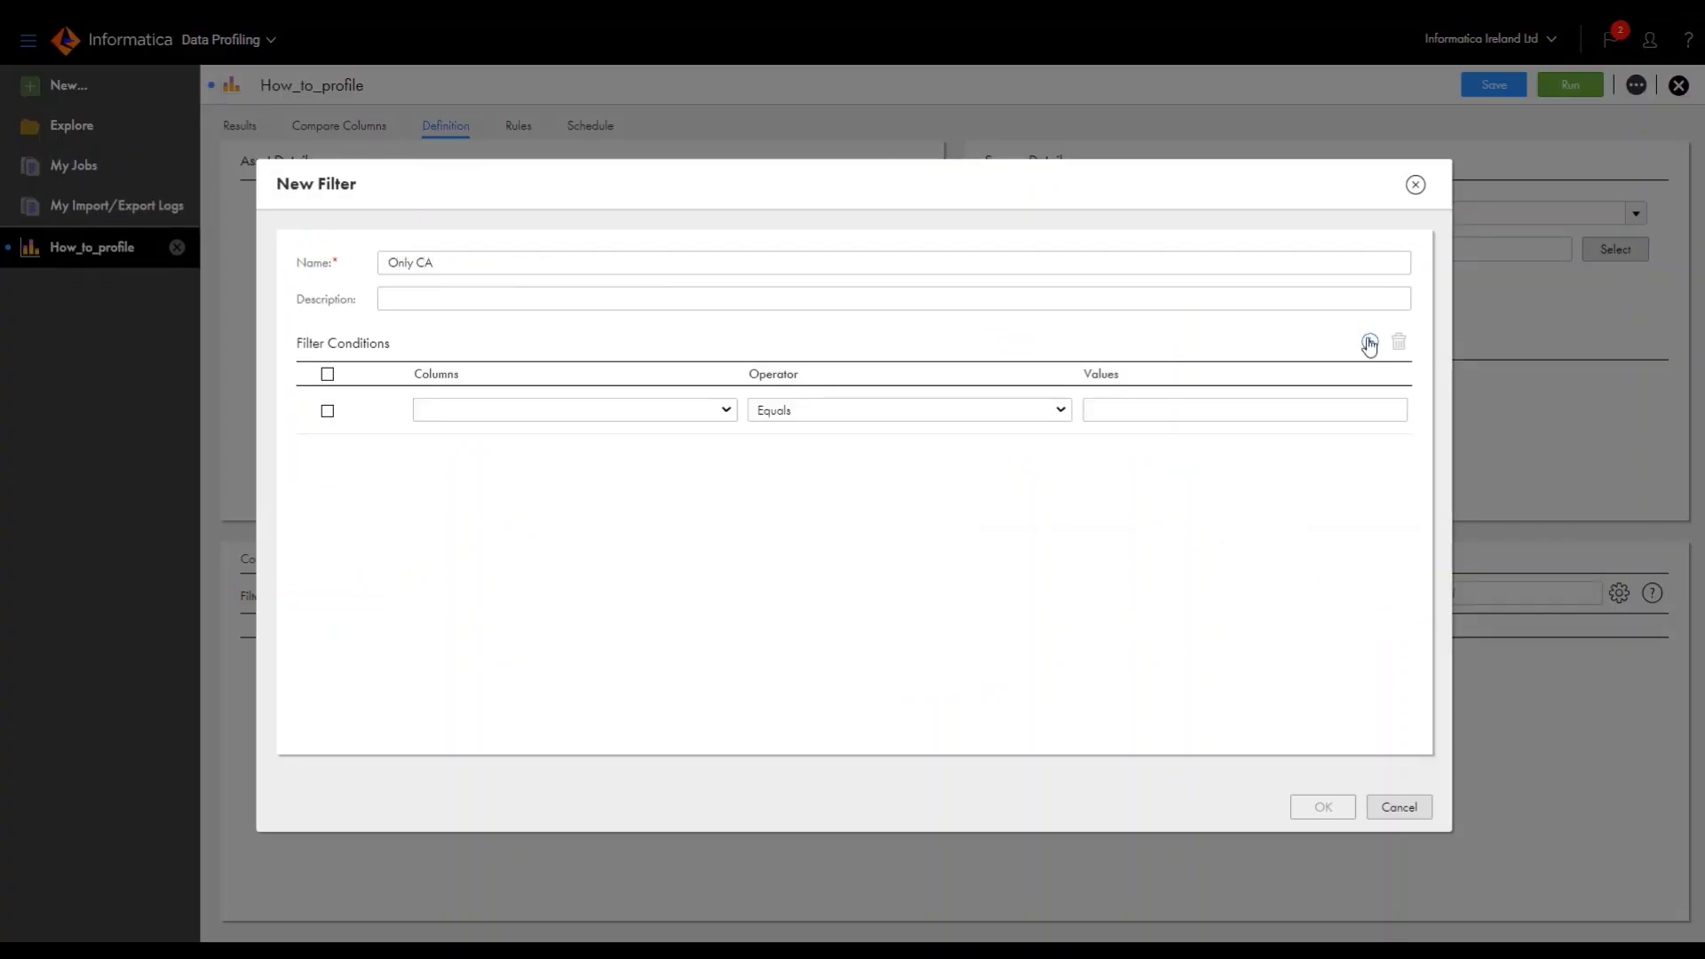
left_click(728, 411)
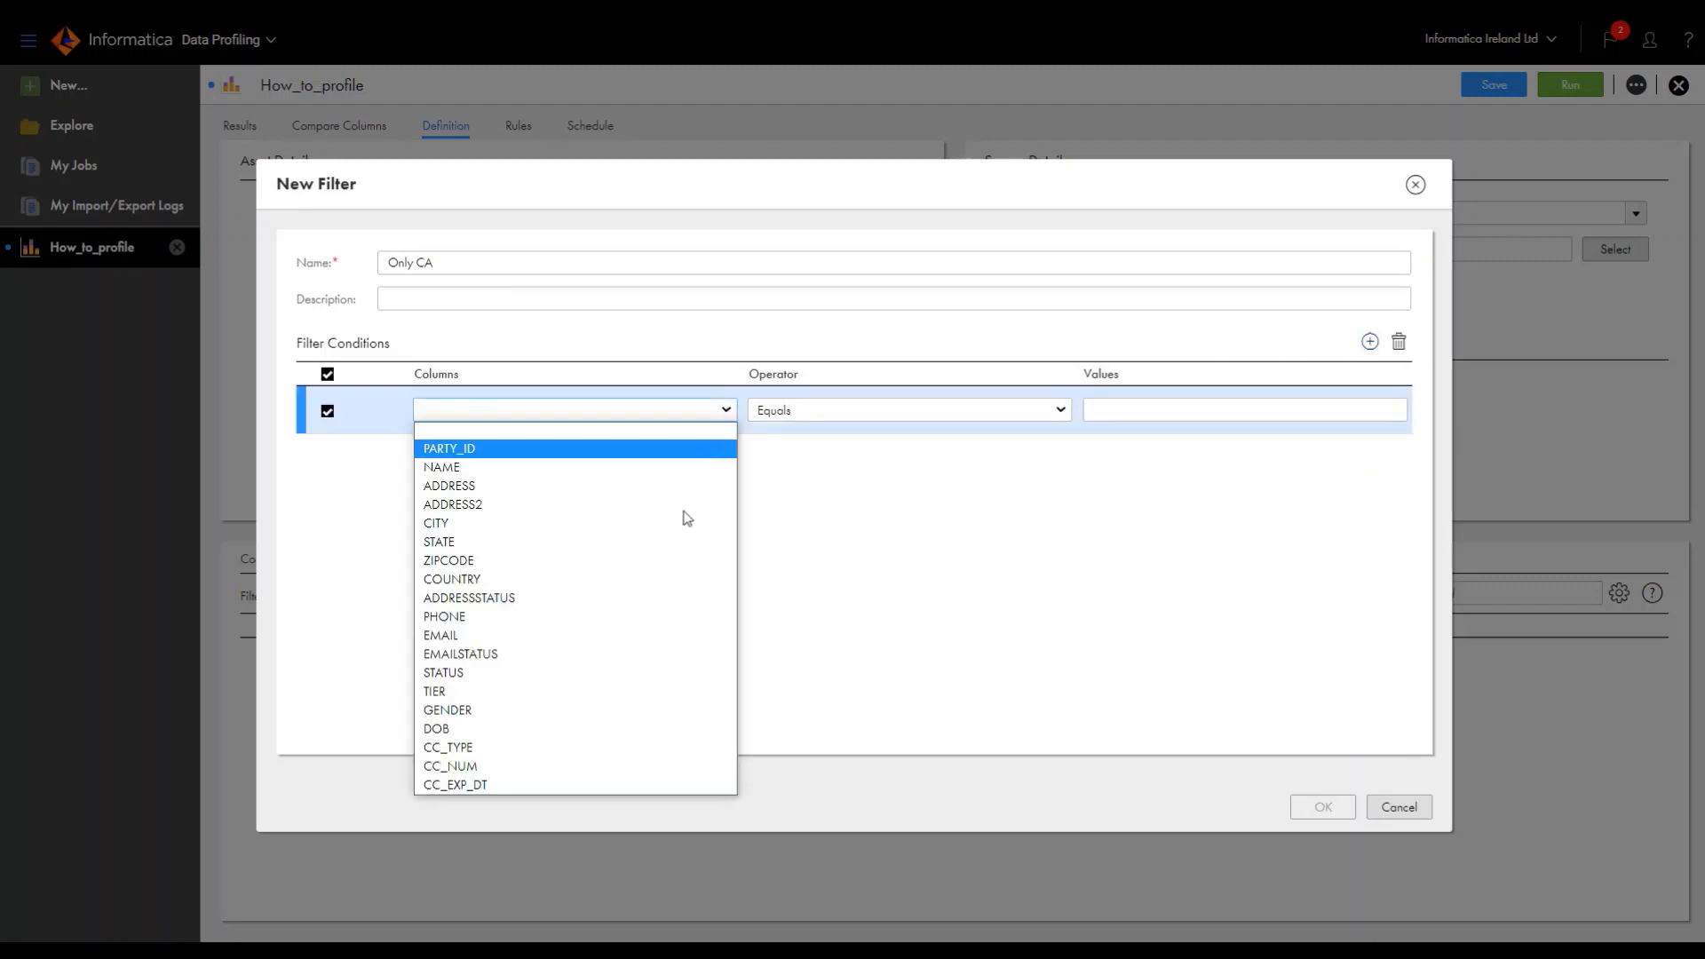
left_click(589, 543)
left_click(1109, 404)
type("CA")
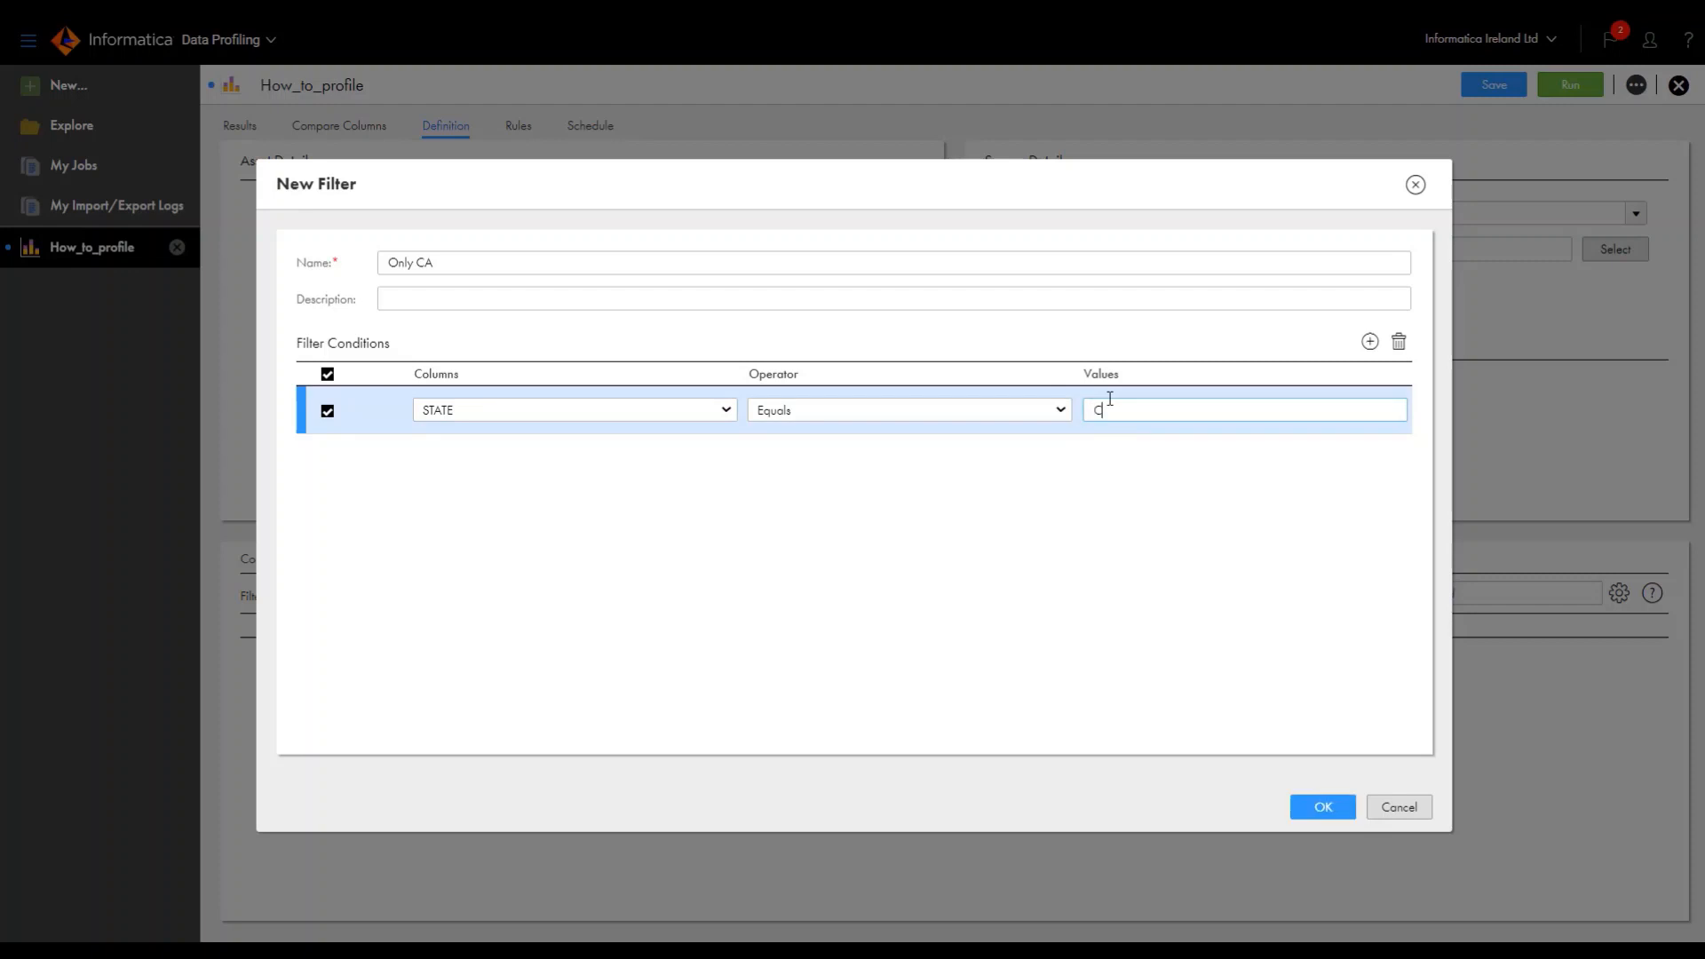
left_click(1326, 805)
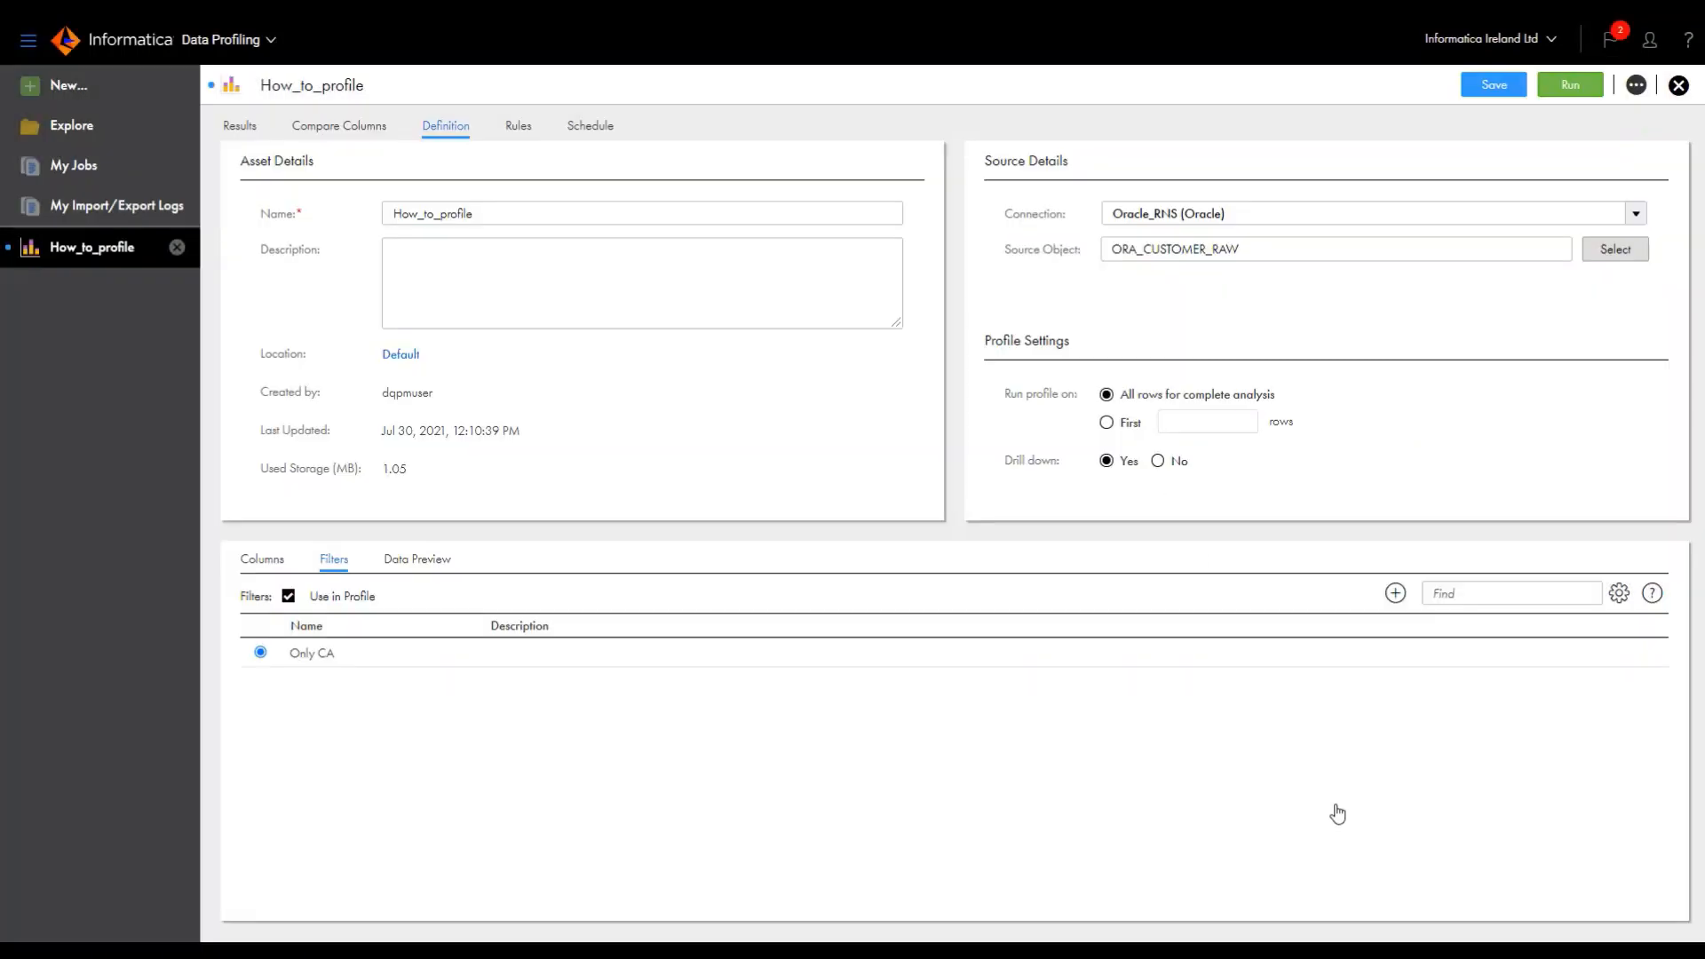
left_click(1580, 88)
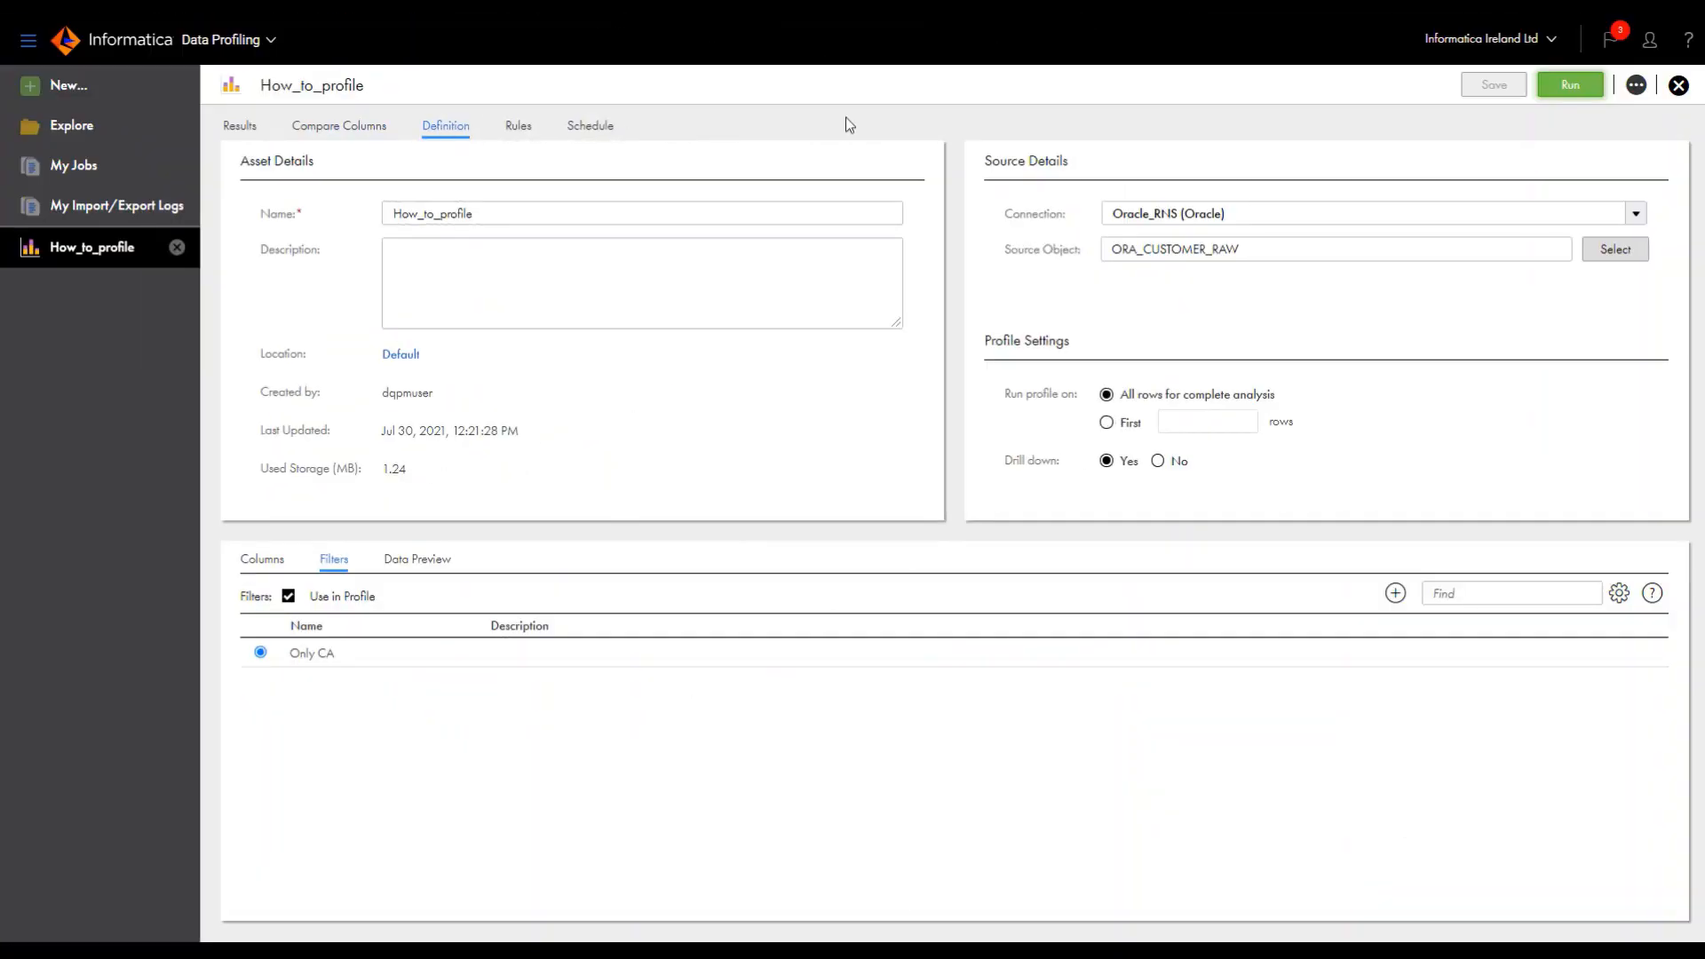
Compare profile runs 1 and 2 and examine the differences between them for the COUNTRY column
left_click(1636, 89)
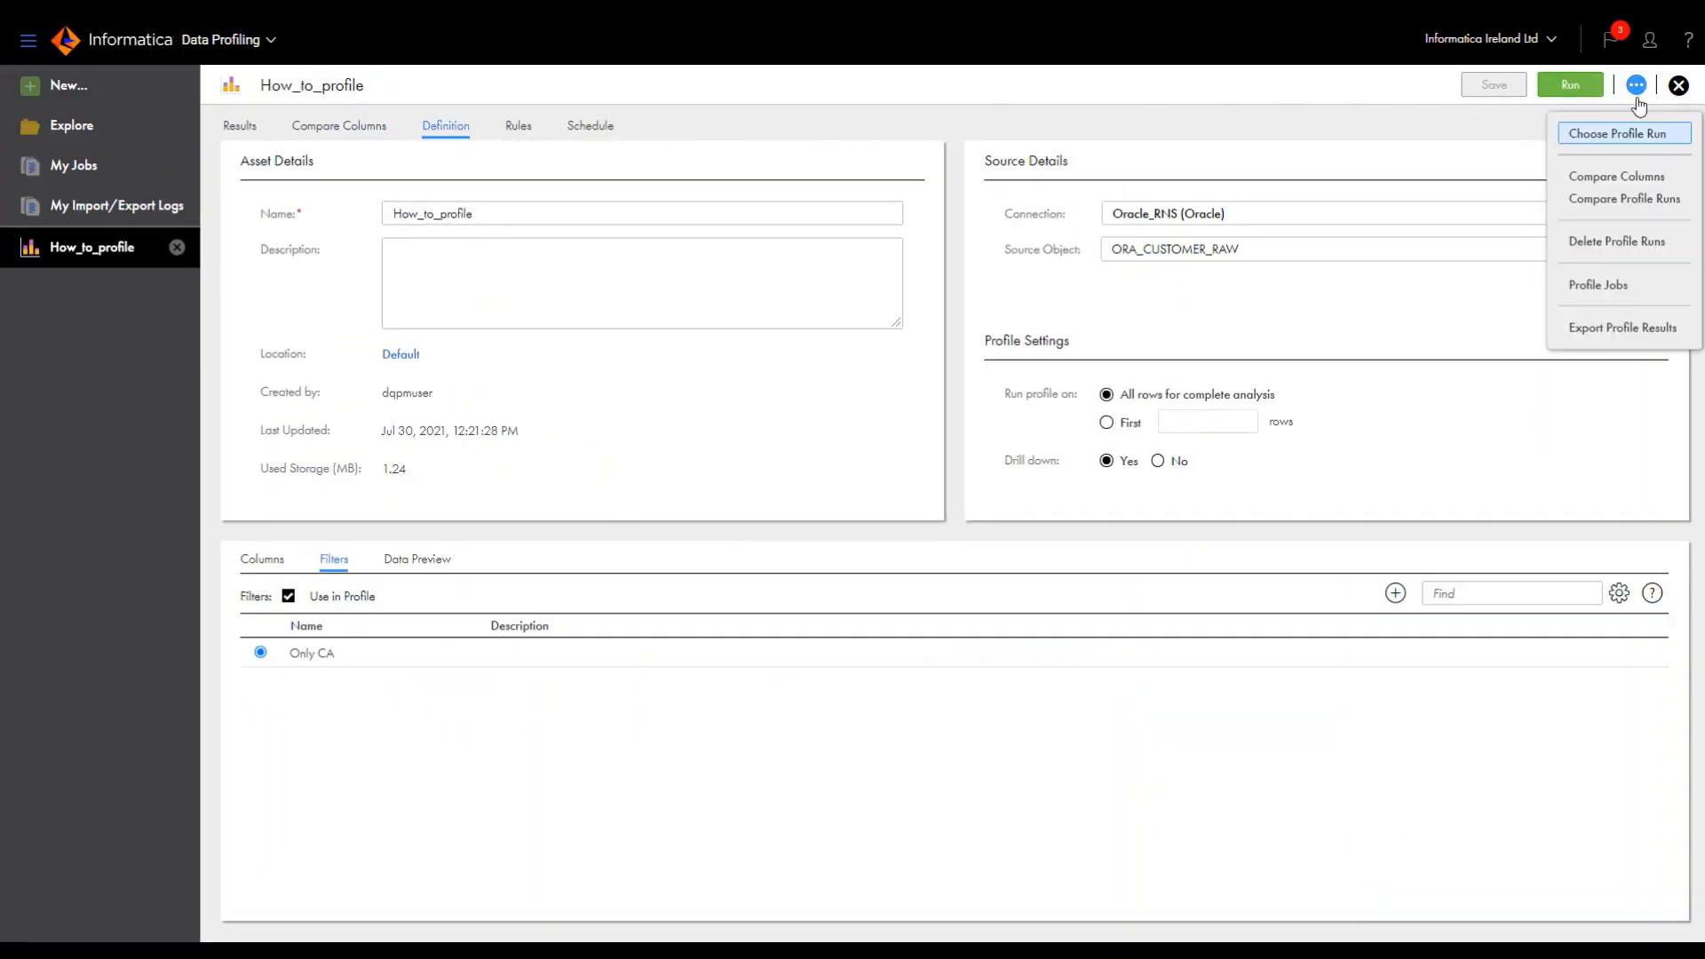
left_click(1665, 200)
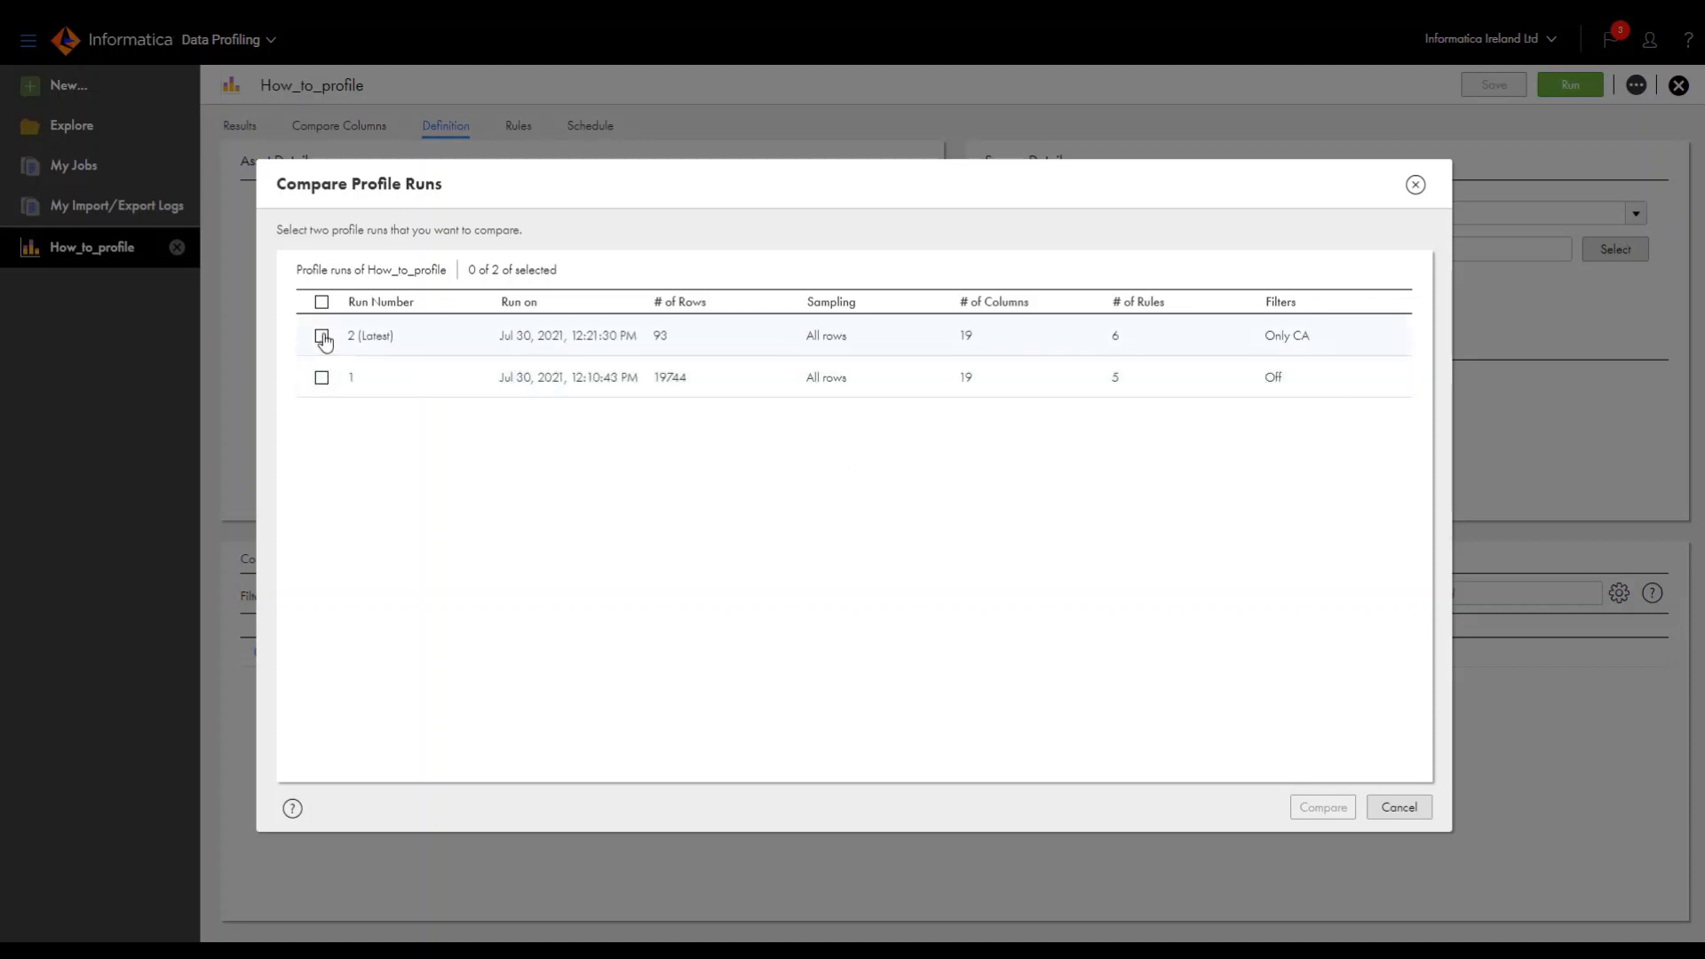
left_click(321, 335)
left_click(322, 380)
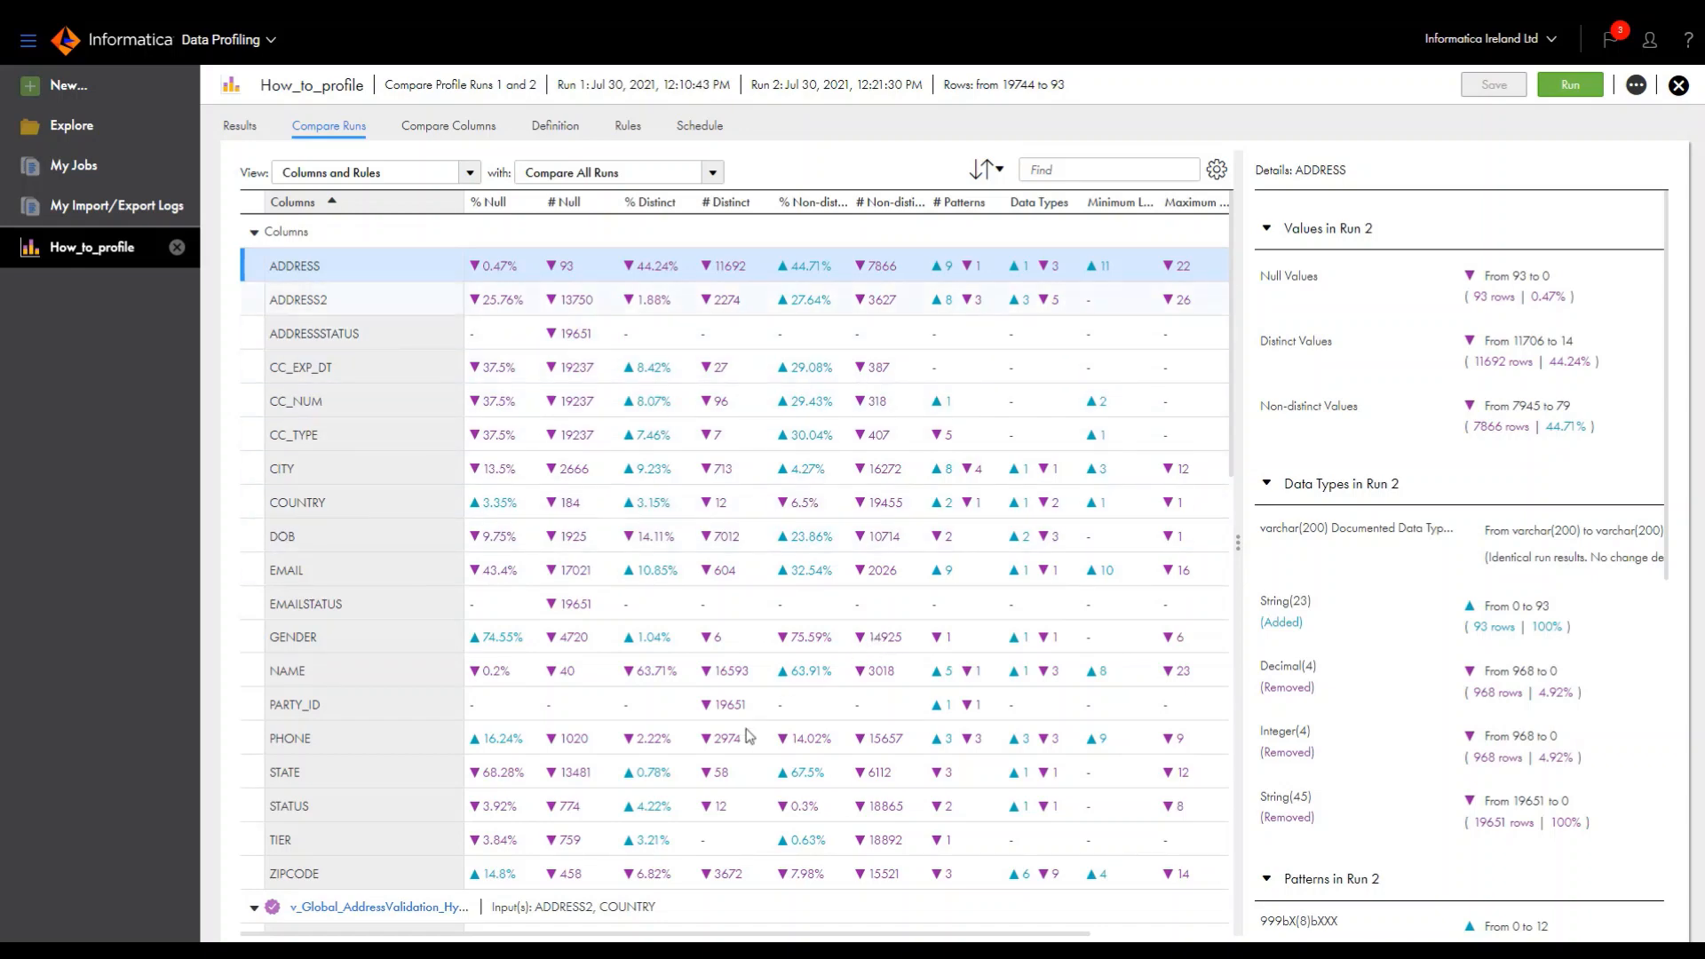
left_click_drag(462, 934, 726, 934)
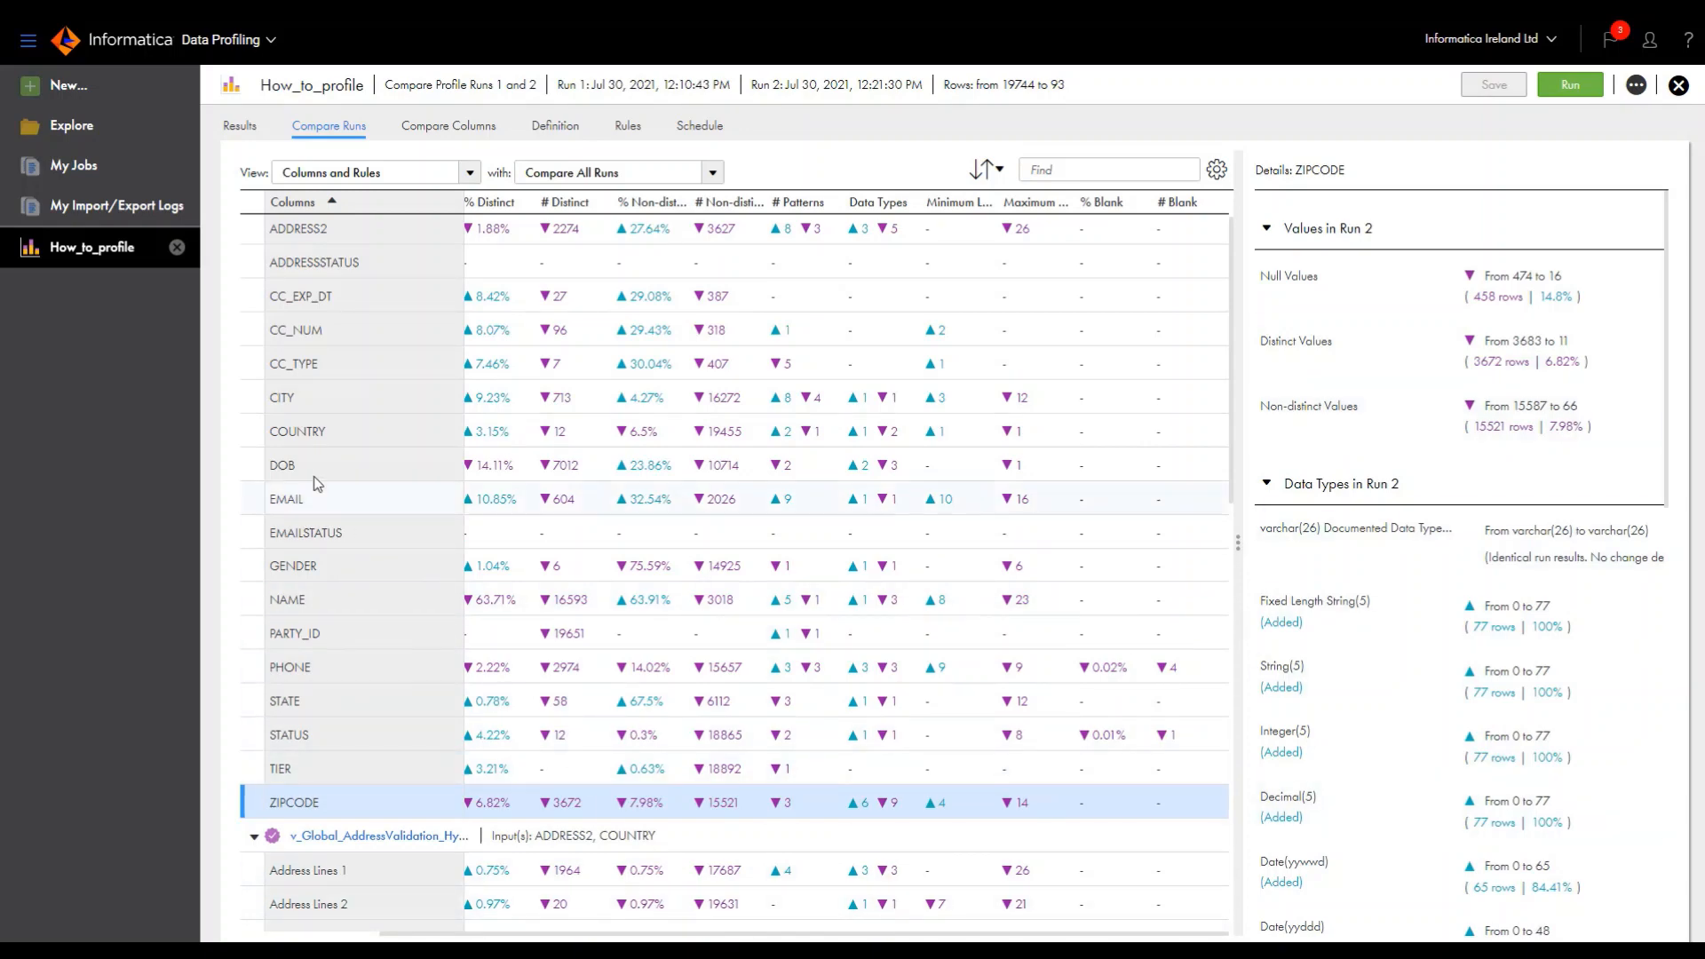
left_click(279, 436)
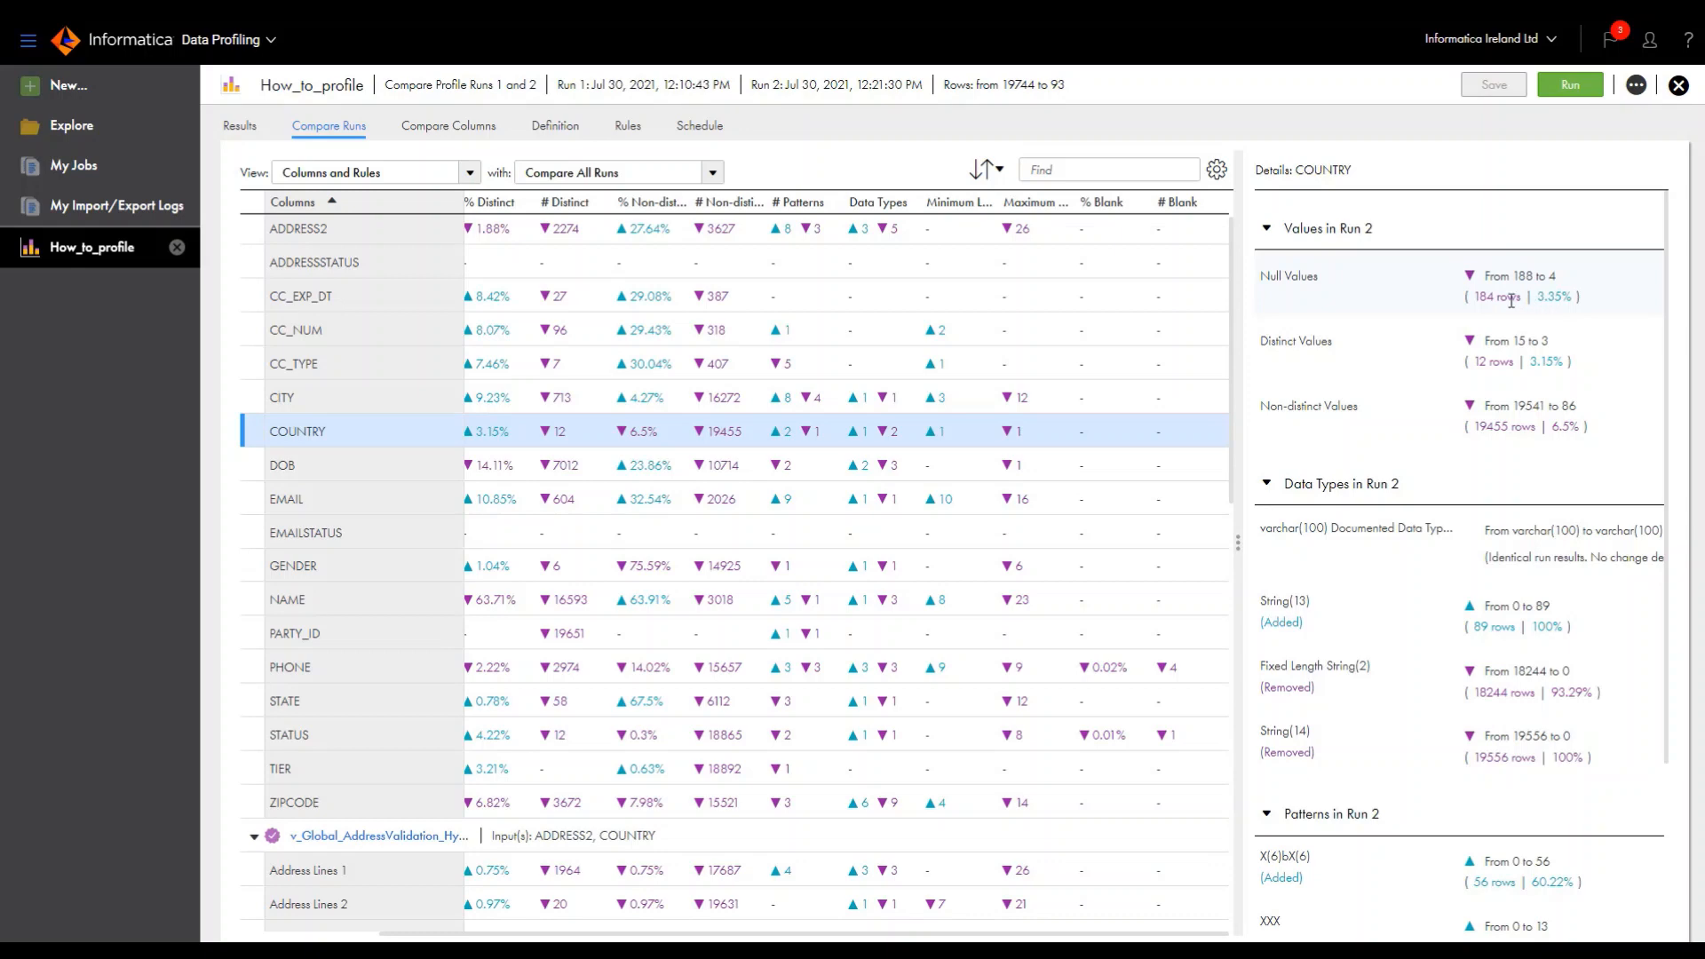
Export the profile results for all columns and all scope options to a Microsoft Excel file named How_to_profile_Run1 with 7-bit-ASCII code page
left_click(1637, 85)
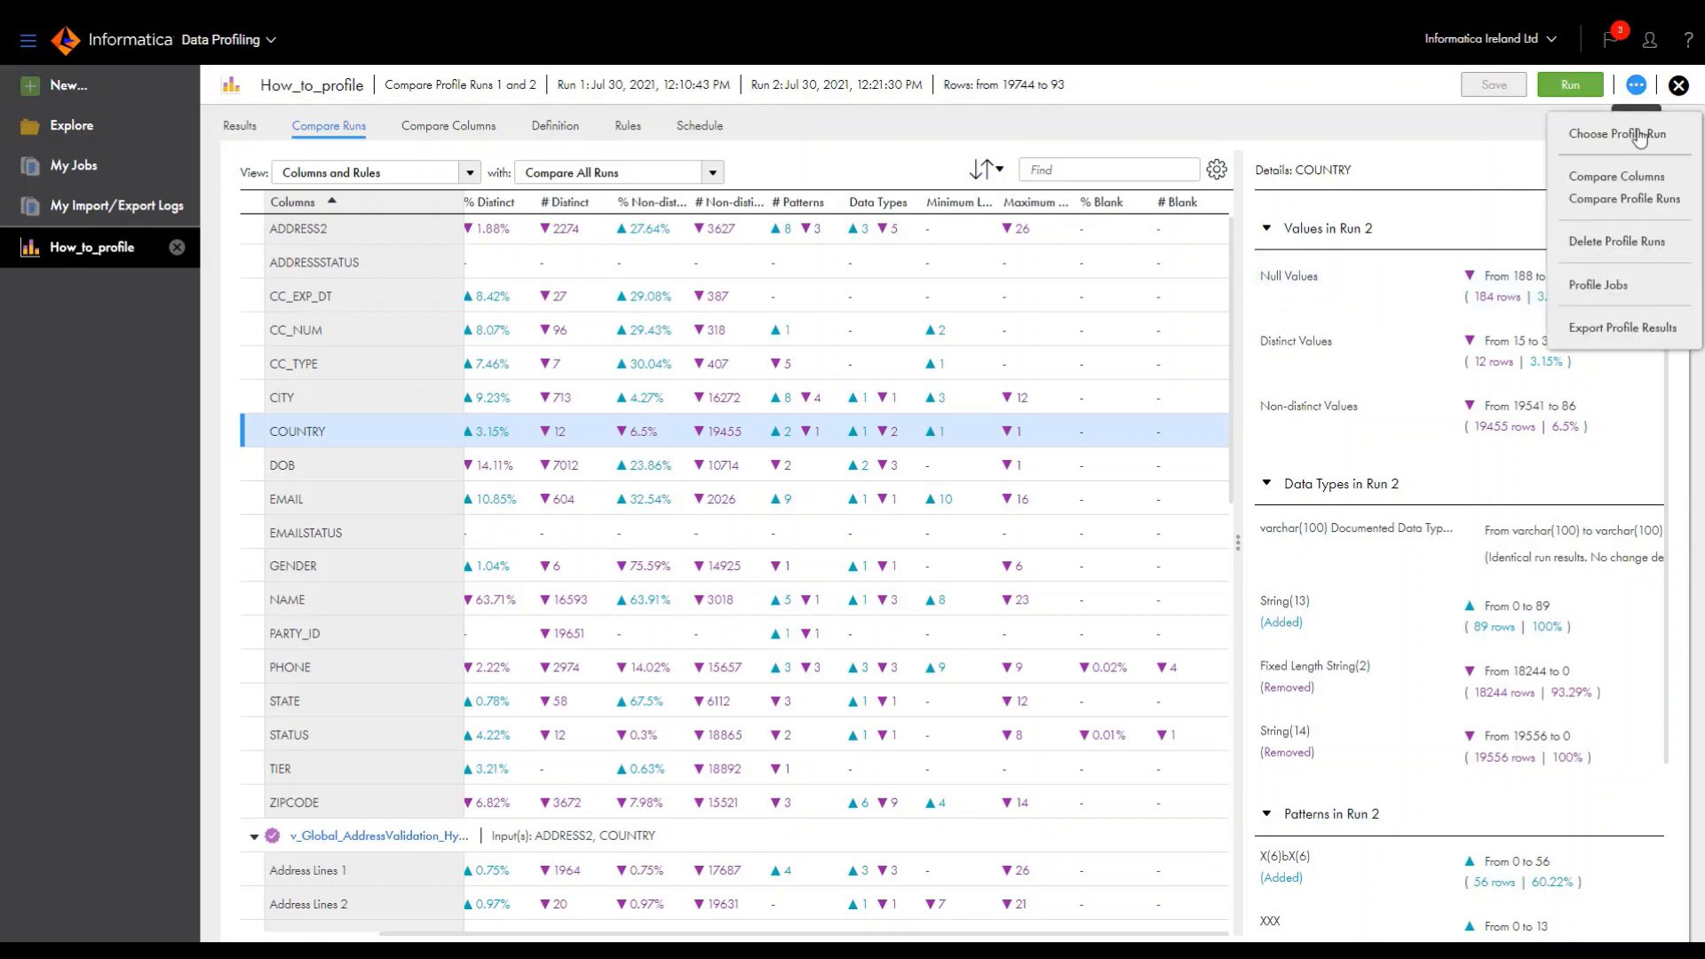
left_click(1643, 328)
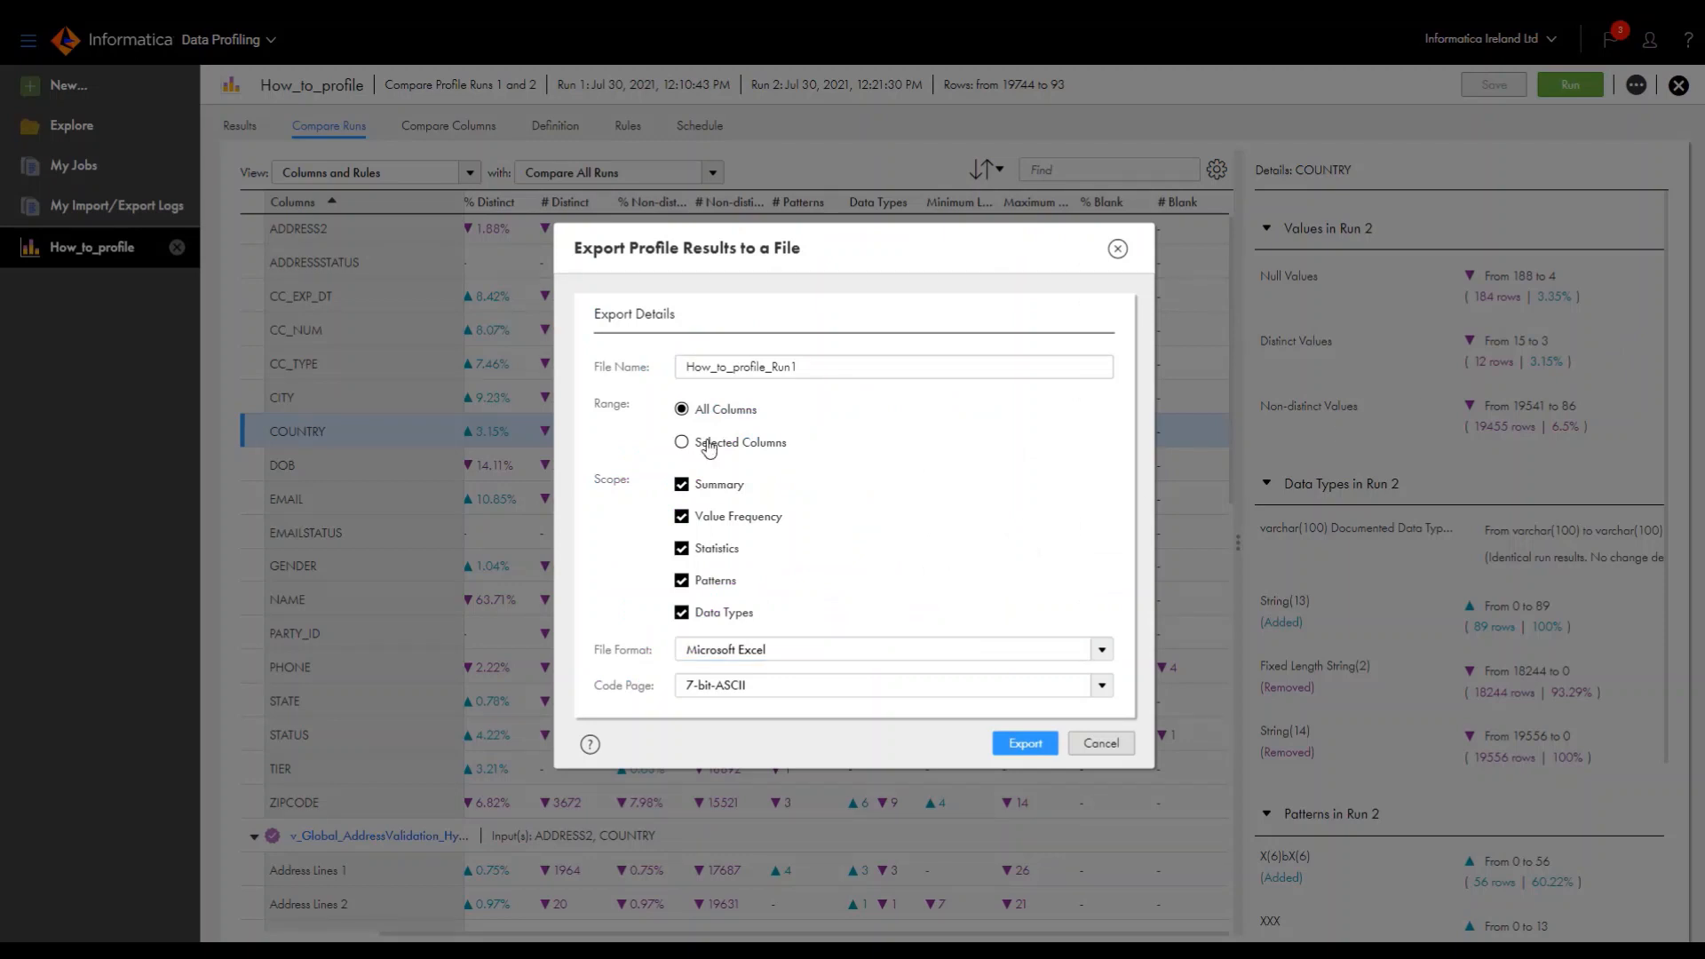
left_click(1026, 744)
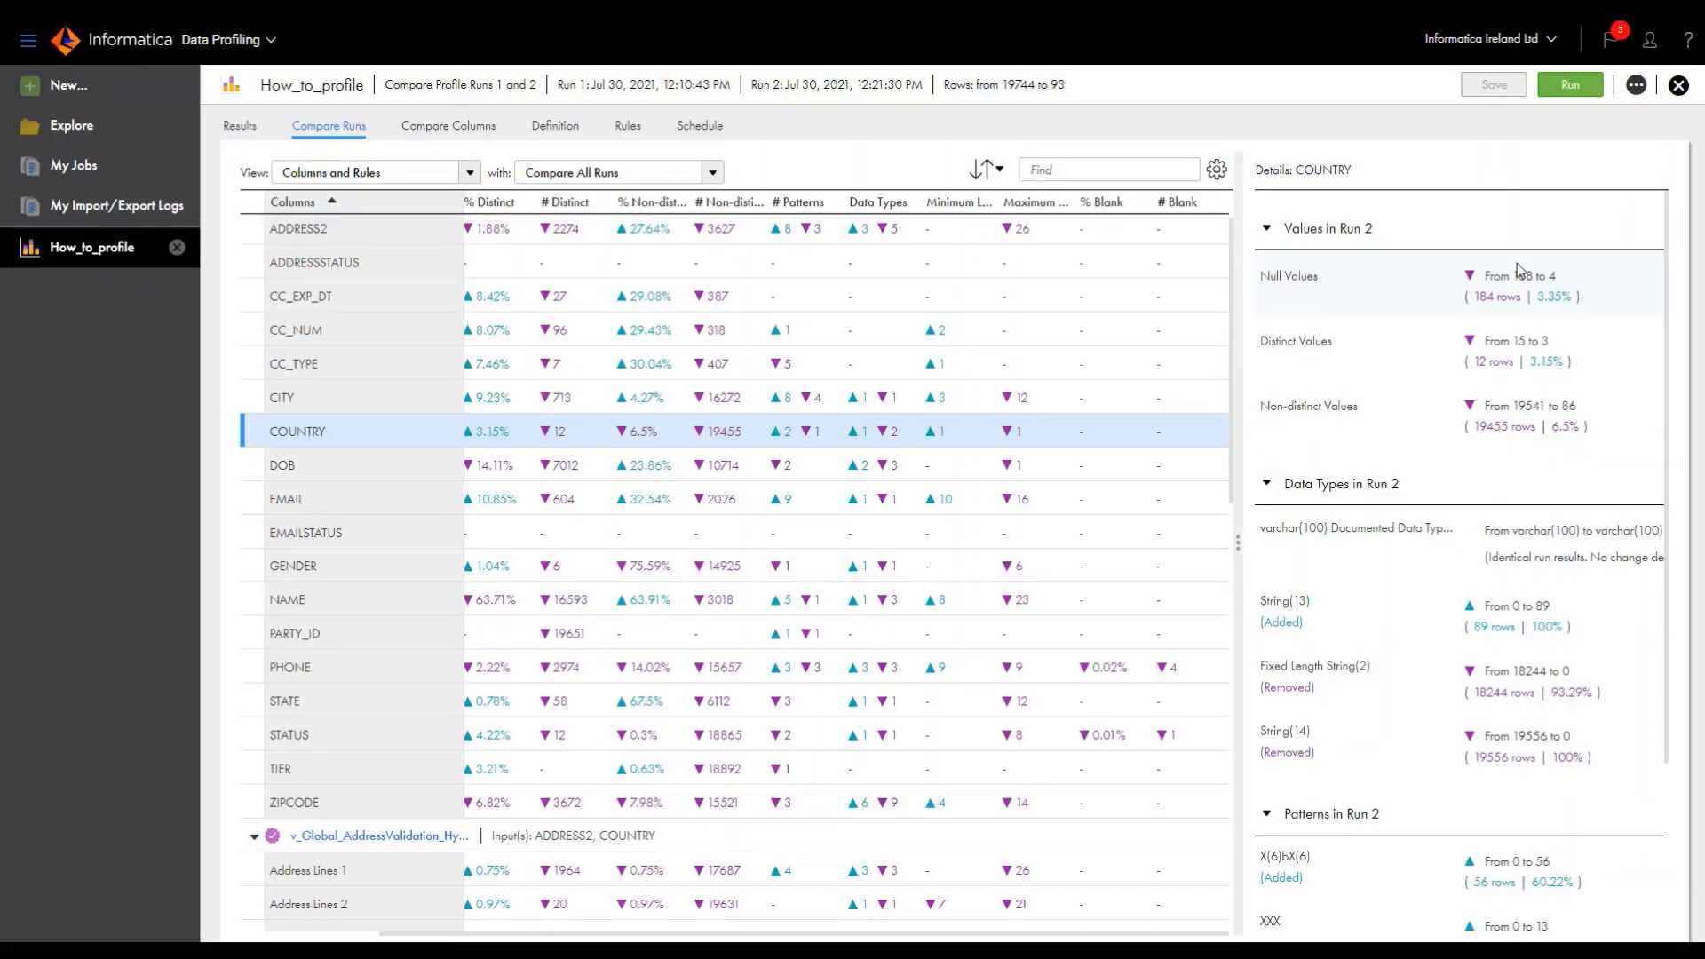